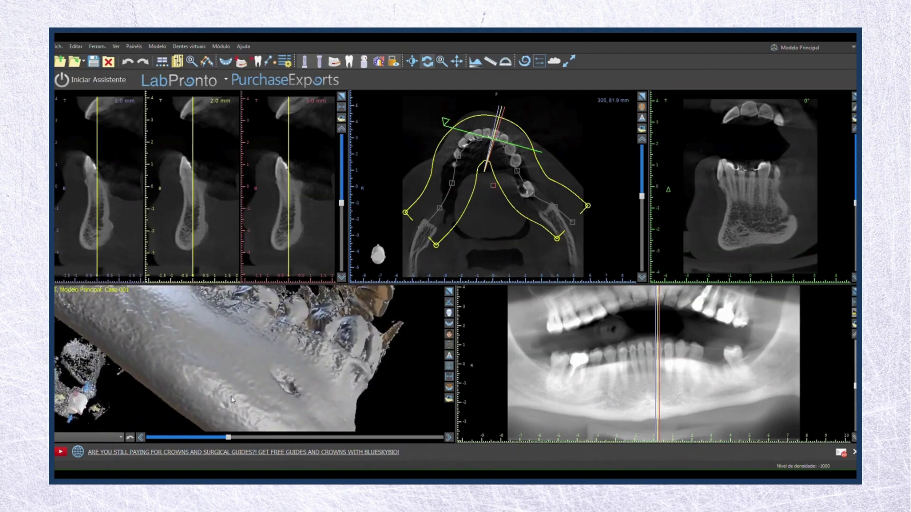
Step: Slightly raise the density threshold of the 3D jaw reconstruction and check the rendering of the whole model
drag(317, 351, 129, 361)
drag(326, 384, 182, 392)
mouse_move(231, 441)
mouse_down()
mouse_move(248, 442)
mouse_move(233, 448)
mouse_up()
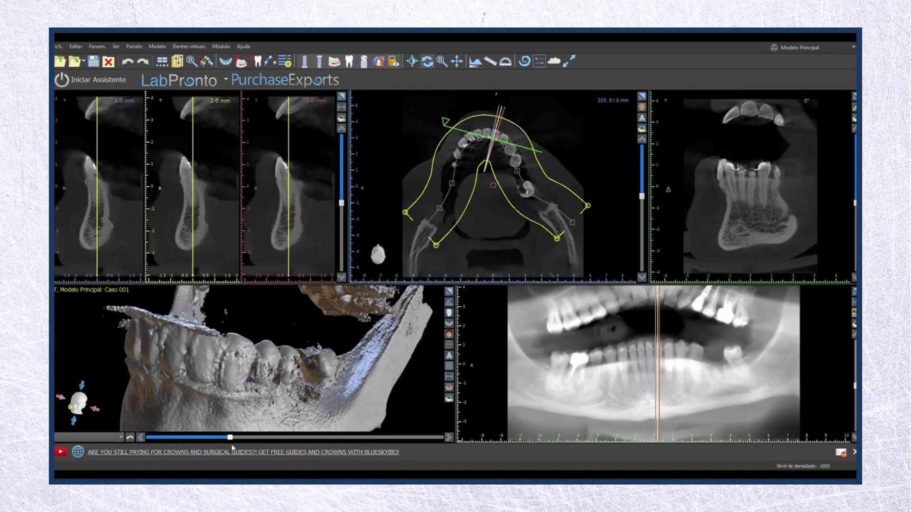
scroll(247, 380, down, 5)
drag(237, 373, 267, 332)
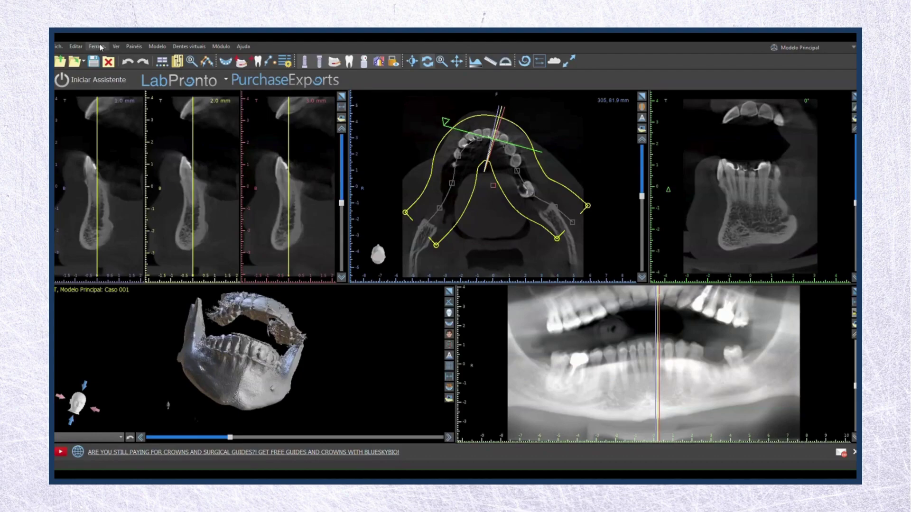
Step: Open the surface settings, select the Original CT surface and set its minimum density to 518
click(127, 46)
click(162, 116)
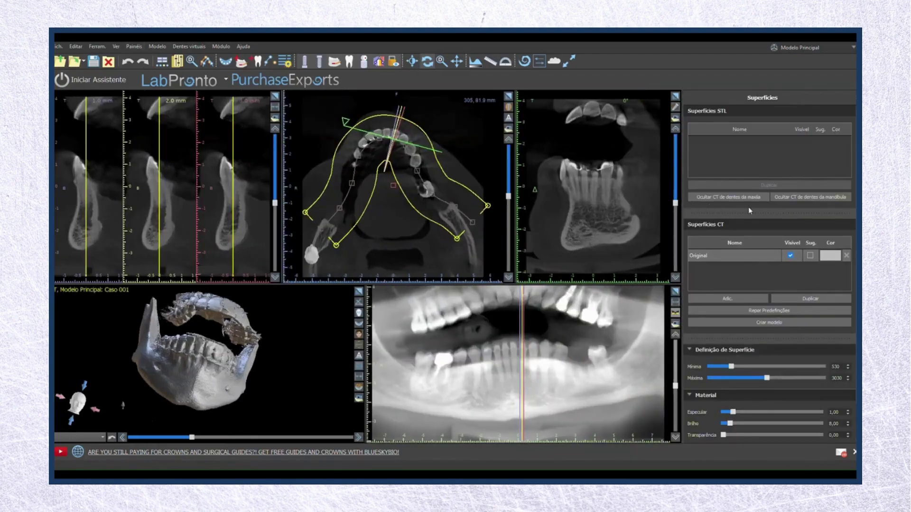
click(728, 259)
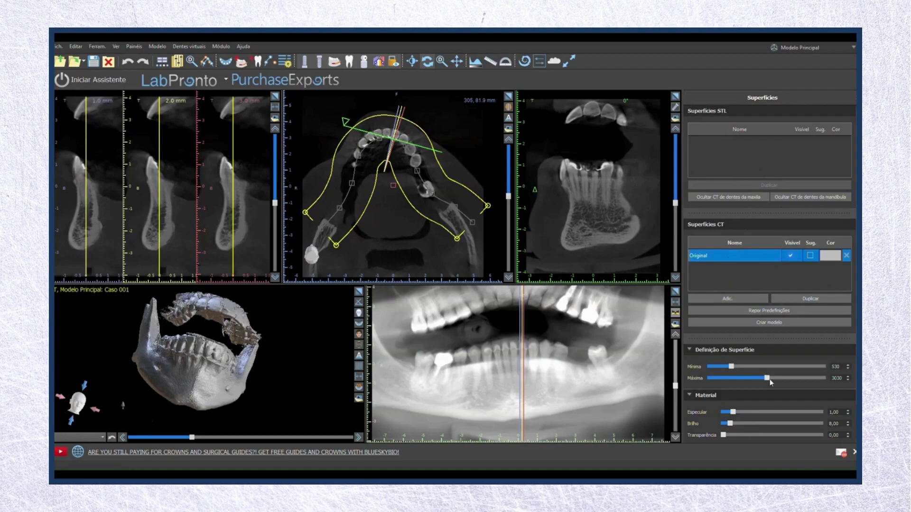
drag(857, 395, 857, 428)
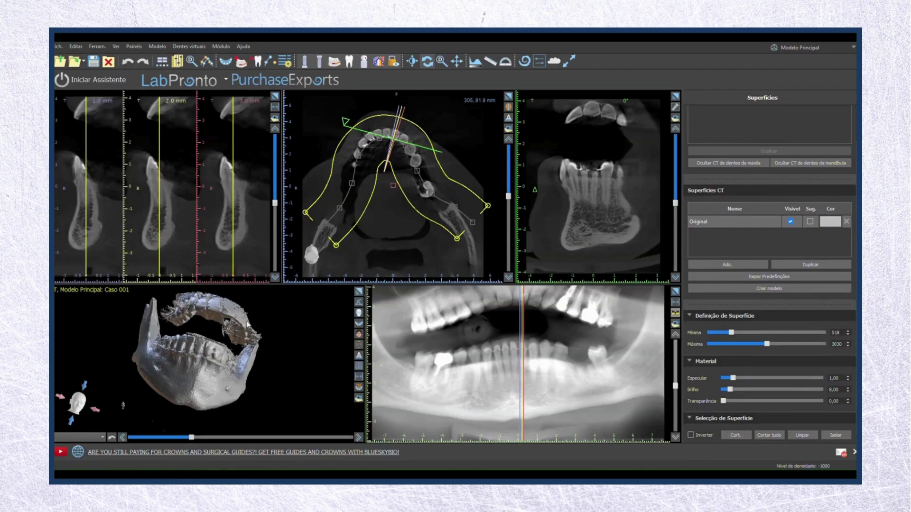
Step: Maximize the 3D view and cut the upper jaw away from the CT surface with a freehand outline
click(358, 291)
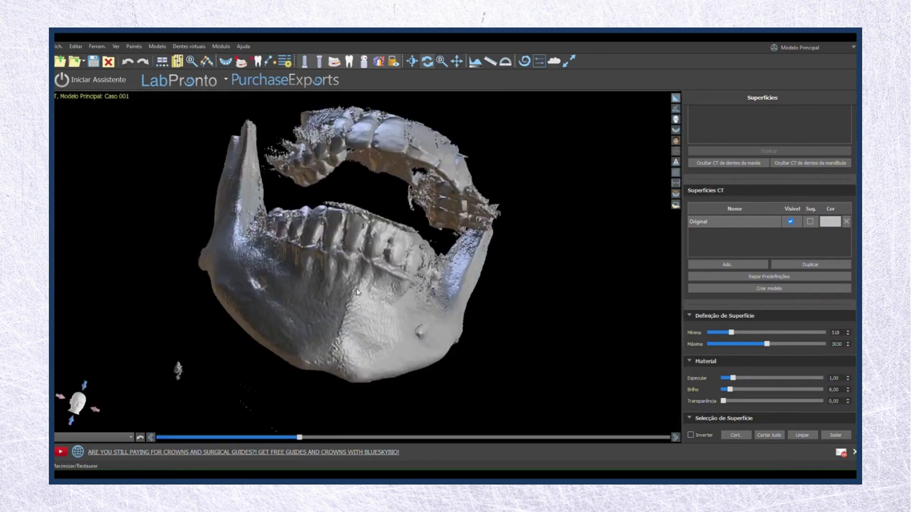
click(734, 436)
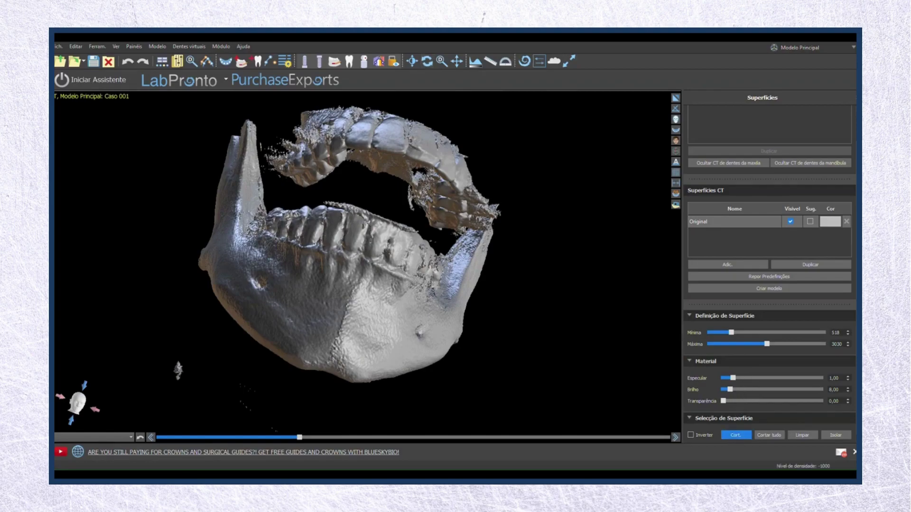
mouse_move(263, 172)
mouse_down()
mouse_move(280, 190)
mouse_move(369, 192)
mouse_move(427, 231)
mouse_move(465, 239)
mouse_move(484, 207)
mouse_move(496, 147)
mouse_move(316, 71)
mouse_move(262, 116)
mouse_up()
click(733, 437)
Step: Cut away the leftover maxillary fragments floating above the mandible, outlining them in a lateral view
scroll(527, 251, up, 2)
drag(533, 260, 375, 220)
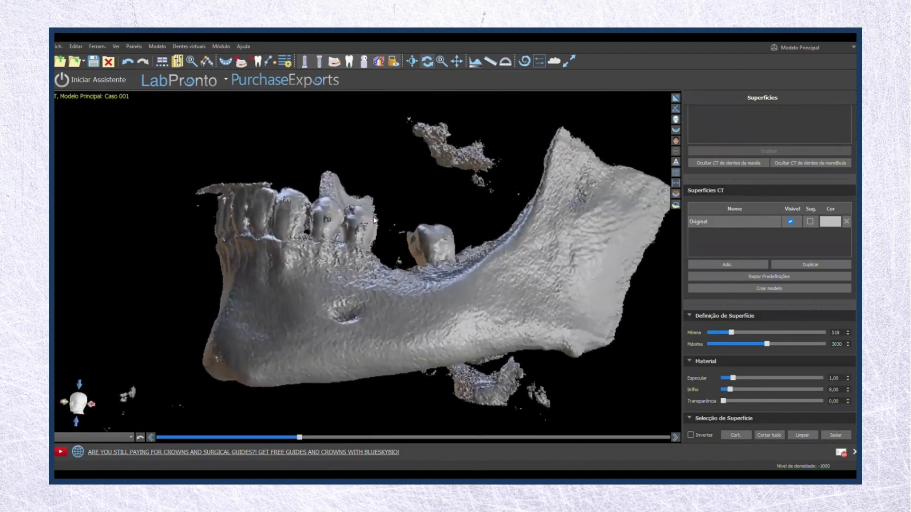
click(735, 435)
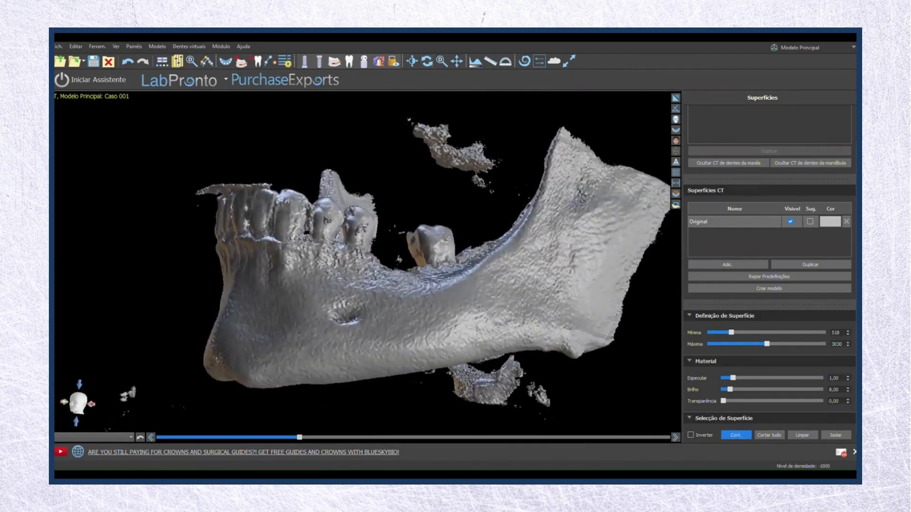
mouse_move(383, 250)
mouse_down()
mouse_move(405, 266)
mouse_move(404, 216)
mouse_move(432, 206)
mouse_move(484, 214)
mouse_move(530, 204)
mouse_move(465, 104)
mouse_move(394, 93)
mouse_up()
drag(392, 126, 401, 187)
click(740, 436)
Step: Cut away the loose scatter fragments between the mandibular rami and around the chin
scroll(332, 357, down, 5)
scroll(332, 354, up, 5)
drag(252, 252, 524, 369)
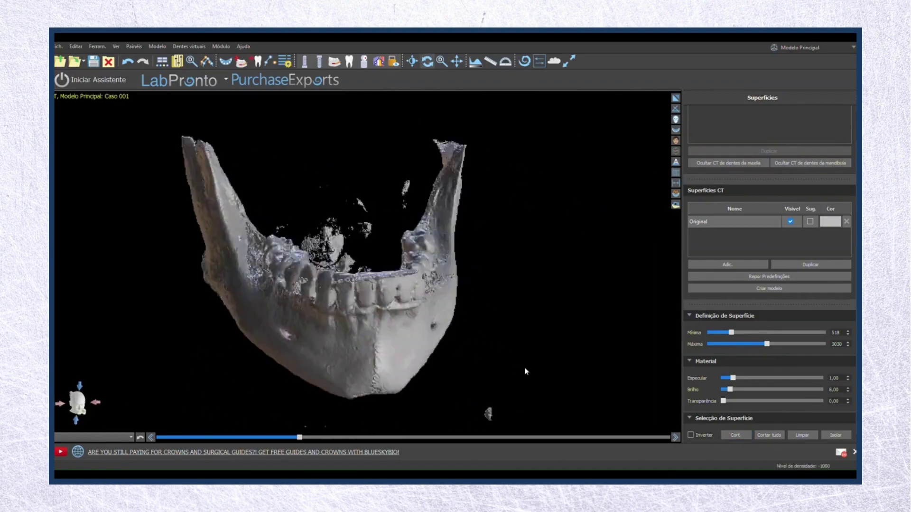
drag(326, 328, 276, 297)
mouse_move(350, 331)
mouse_down()
mouse_move(333, 336)
mouse_move(342, 338)
mouse_up()
click(741, 436)
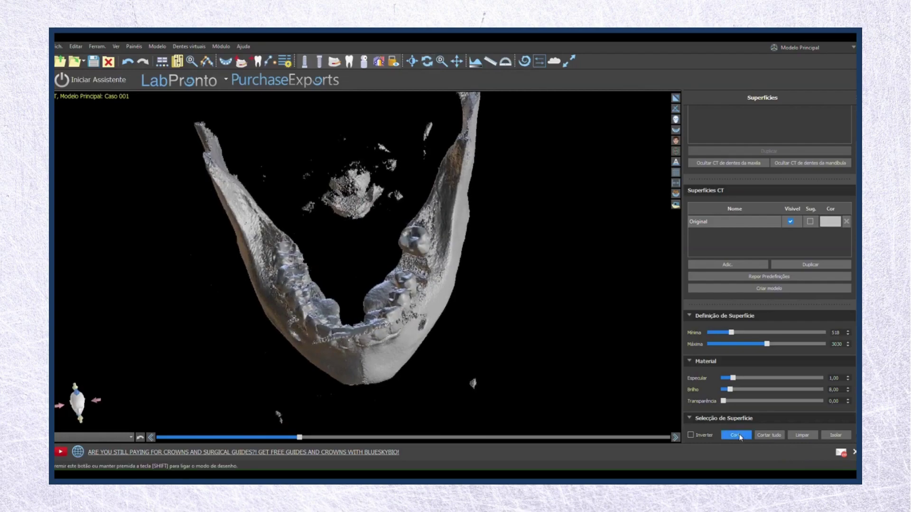
mouse_move(250, 163)
mouse_down()
mouse_move(275, 210)
mouse_move(318, 237)
mouse_move(364, 240)
mouse_move(398, 217)
mouse_move(441, 137)
mouse_move(419, 97)
mouse_move(251, 130)
mouse_up()
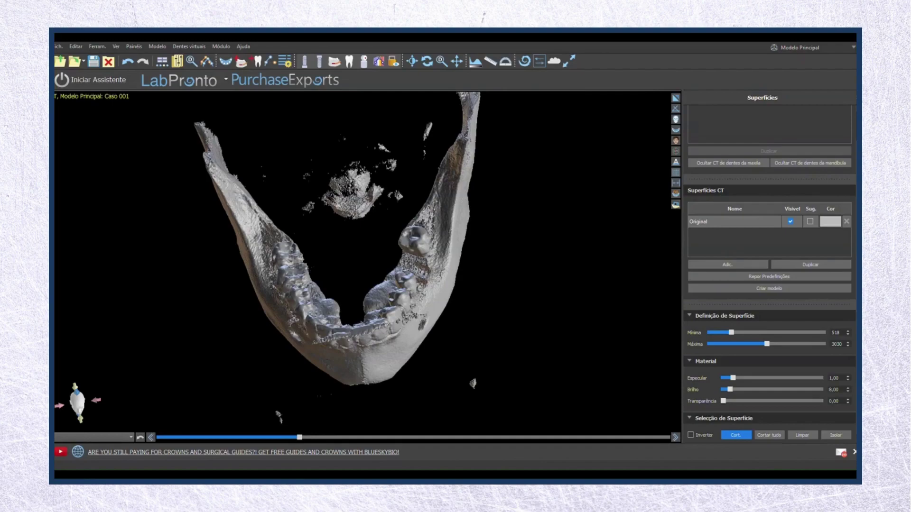
mouse_move(285, 363)
mouse_down()
mouse_move(356, 398)
mouse_move(463, 357)
mouse_move(495, 411)
mouse_move(331, 430)
mouse_move(223, 408)
mouse_move(237, 375)
mouse_up()
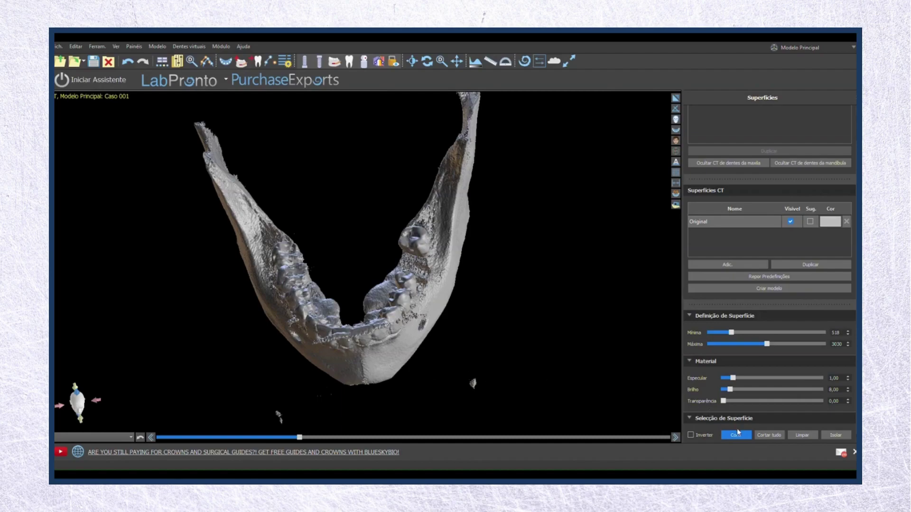
drag(470, 389, 397, 398)
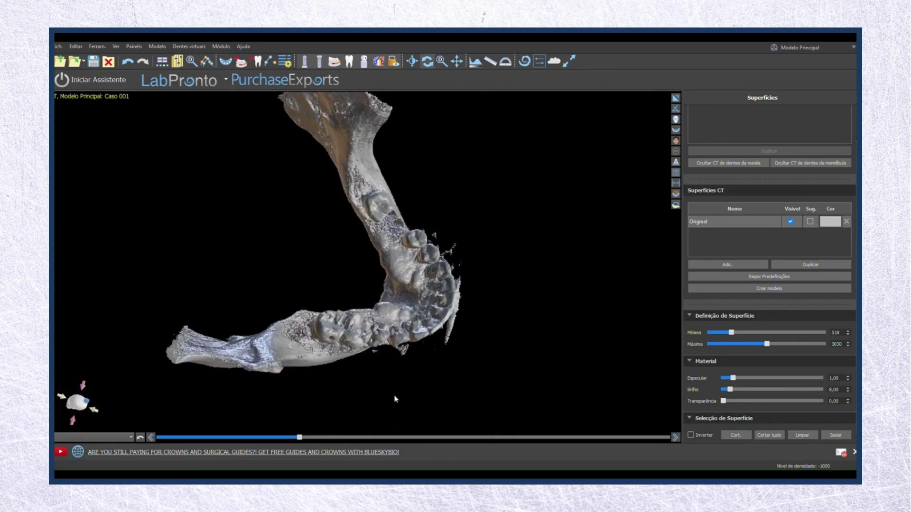
Step: Cut off the artifact spikes projecting in front of the lower anterior teeth
click(734, 435)
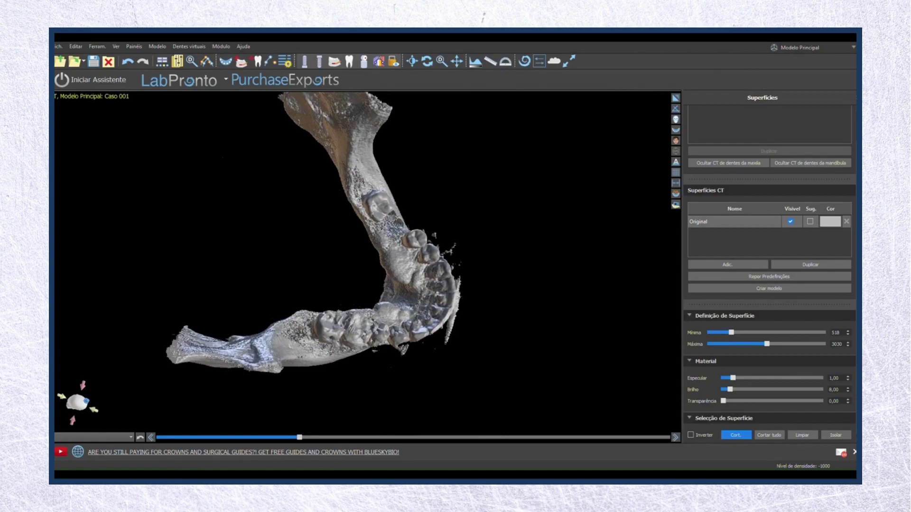
click(374, 354)
click(404, 350)
mouse_move(437, 337)
mouse_down()
mouse_move(458, 285)
mouse_move(428, 230)
mouse_move(474, 233)
mouse_move(475, 384)
mouse_move(365, 407)
mouse_move(352, 377)
mouse_up()
click(735, 435)
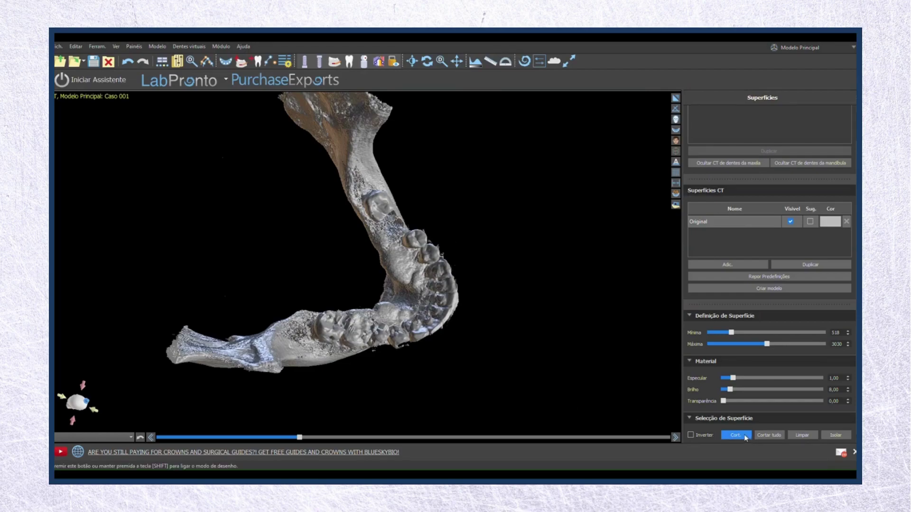
Step: Trim the remaining artifact at the edge of the lower incisors, outlining it from the side
drag(513, 373, 476, 337)
scroll(408, 298, up, 5)
scroll(398, 316, down, 3)
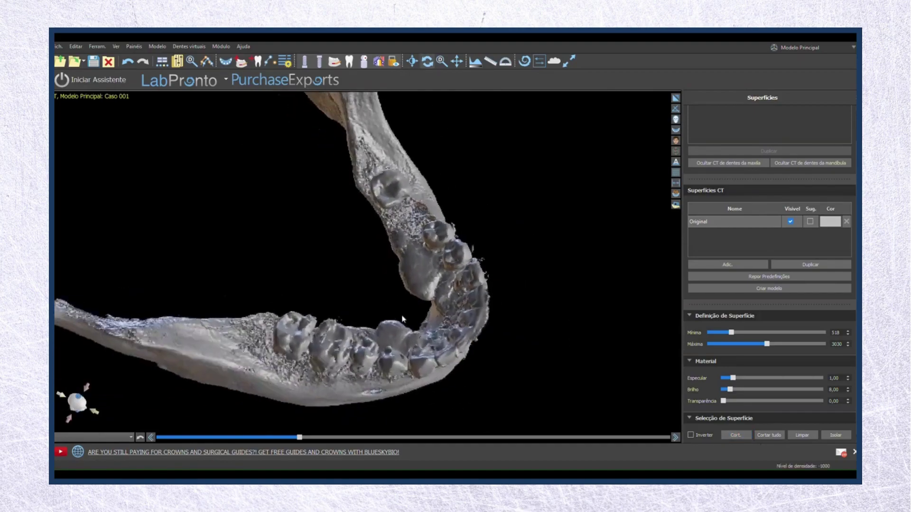
drag(394, 324, 507, 228)
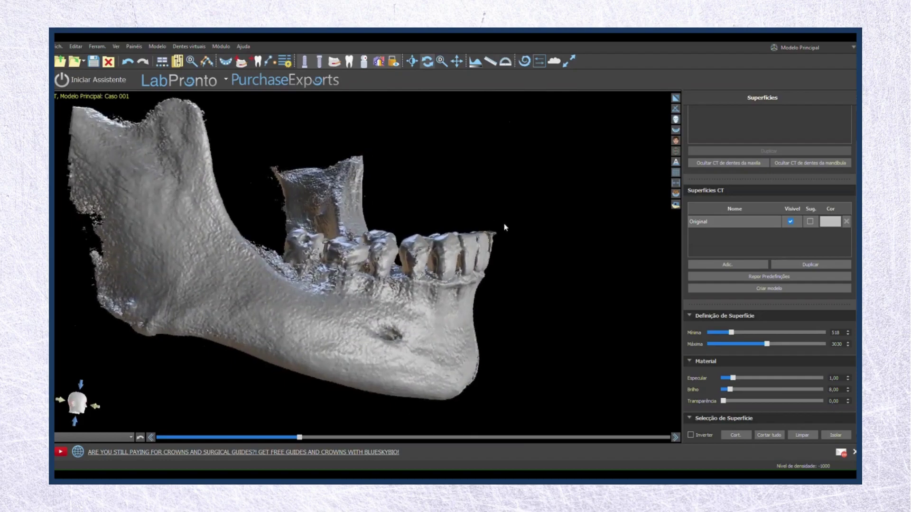
click(746, 435)
mouse_move(491, 231)
mouse_down()
mouse_move(499, 254)
mouse_move(507, 216)
mouse_move(471, 211)
mouse_up()
click(744, 435)
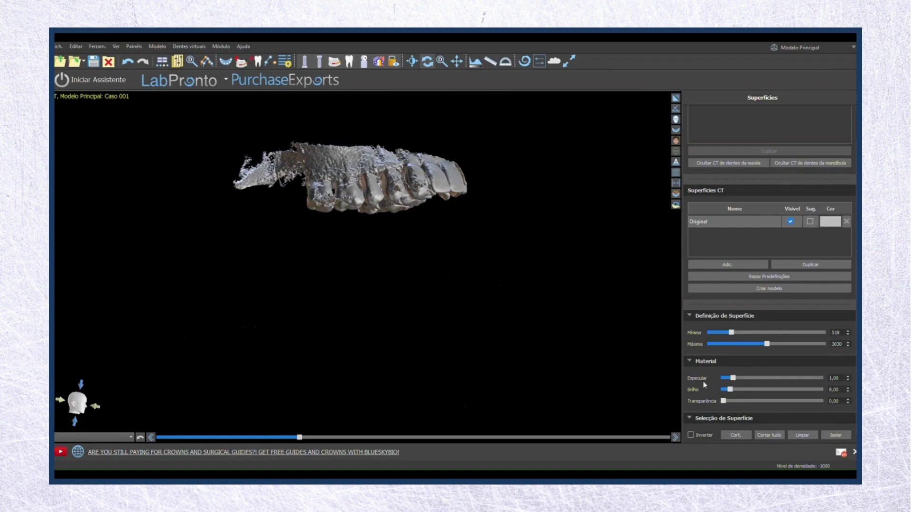
Step: Clear all cuts drawn on the CT surface and isolate the mandible from the other structures
click(798, 436)
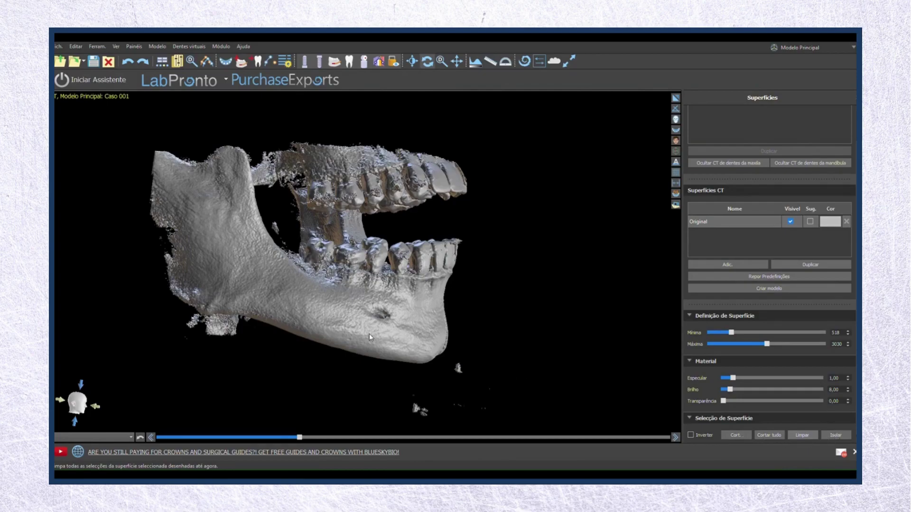
click(356, 327)
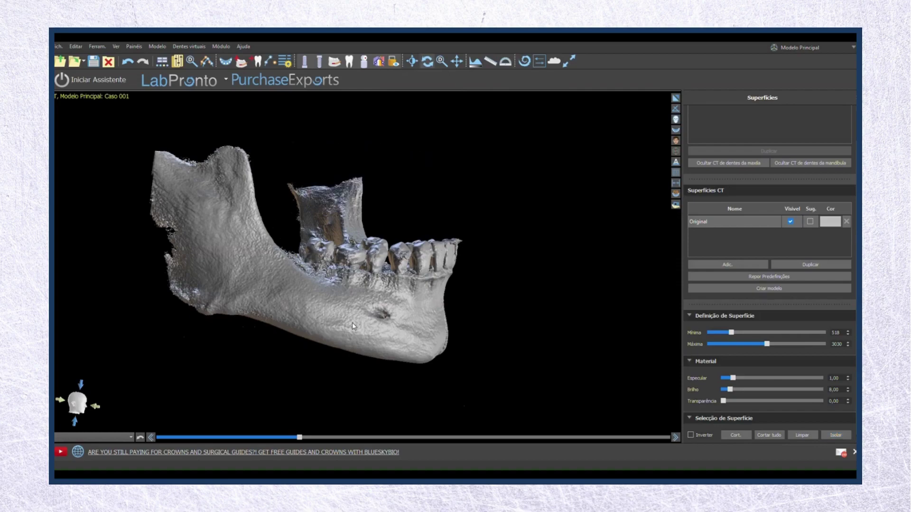
scroll(452, 302, down, 3)
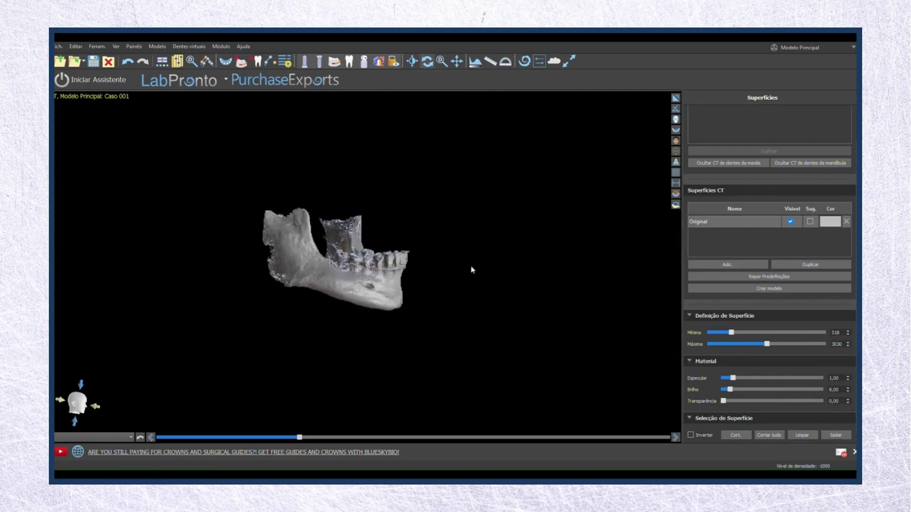
scroll(499, 241, up, 5)
Step: Cut the artifact spikes off the front of the lower anterior teeth on the isolated mandible, using the regular cut mode
drag(498, 241, 342, 456)
drag(375, 353, 436, 386)
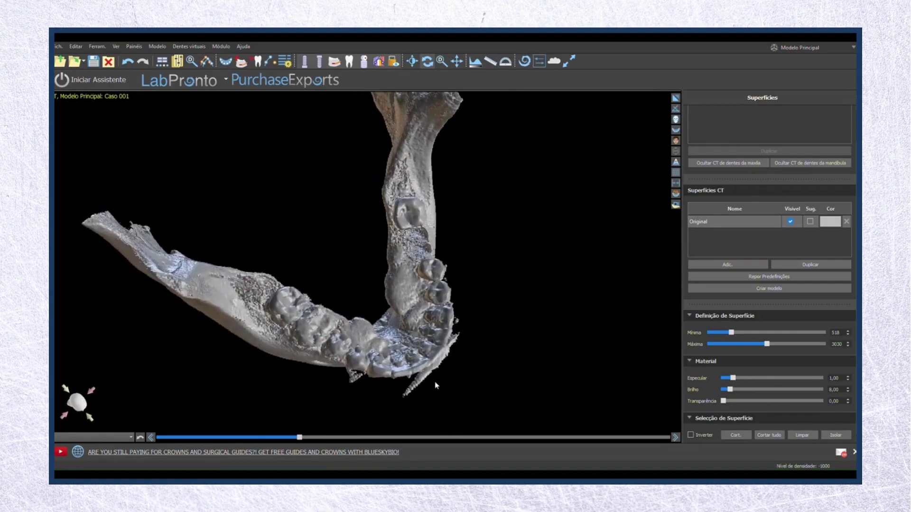
click(769, 435)
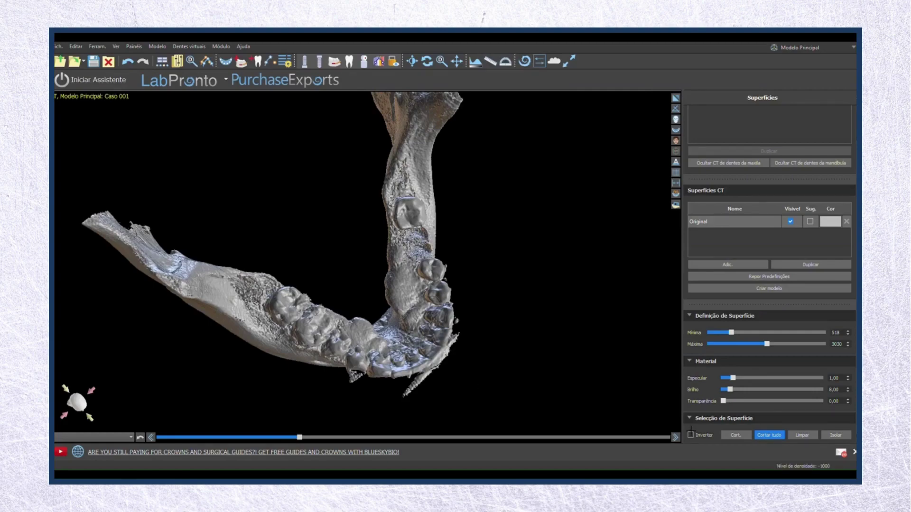
click(736, 435)
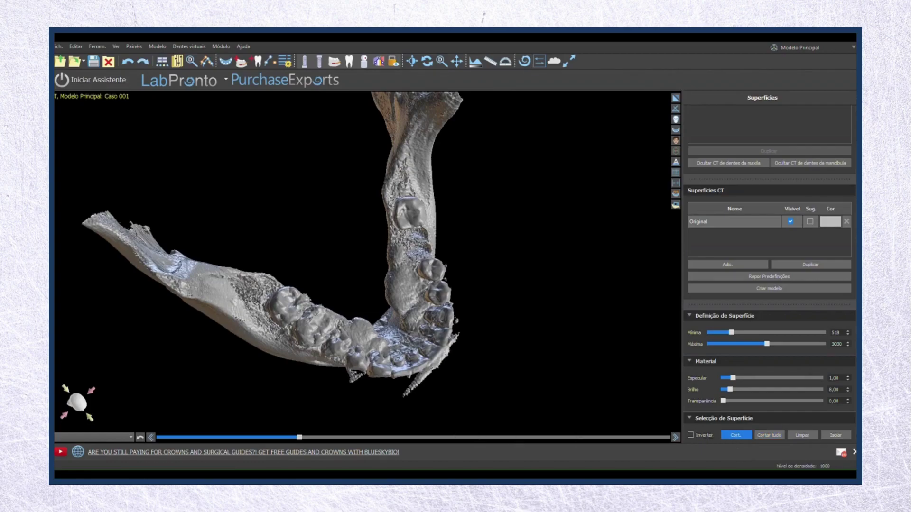
mouse_move(411, 381)
mouse_down()
mouse_move(439, 362)
mouse_move(454, 319)
mouse_move(506, 379)
mouse_move(375, 432)
mouse_move(334, 395)
mouse_move(349, 370)
mouse_move(406, 380)
mouse_move(440, 362)
mouse_up()
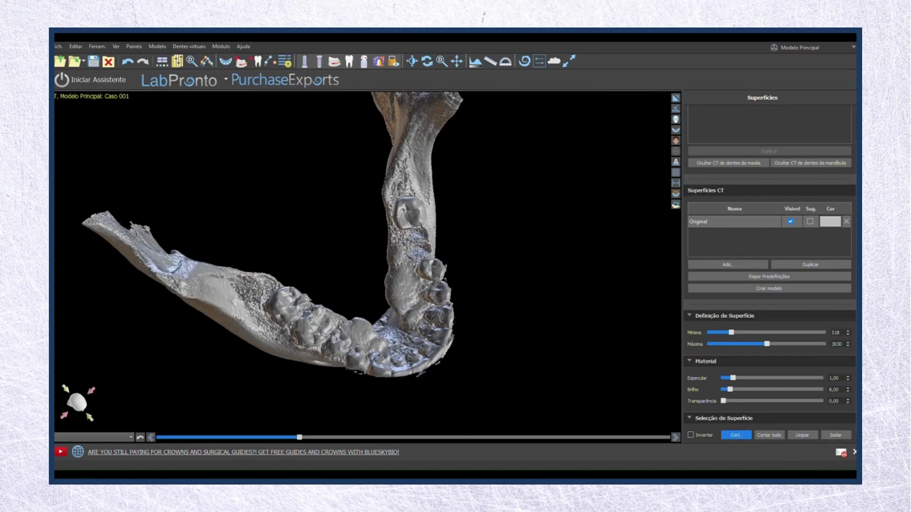
click(727, 435)
Step: Check the cleaned mandible from several sides and restore the multi-view layout from the maximized 3D view
drag(480, 401, 172, 284)
drag(474, 311, 364, 365)
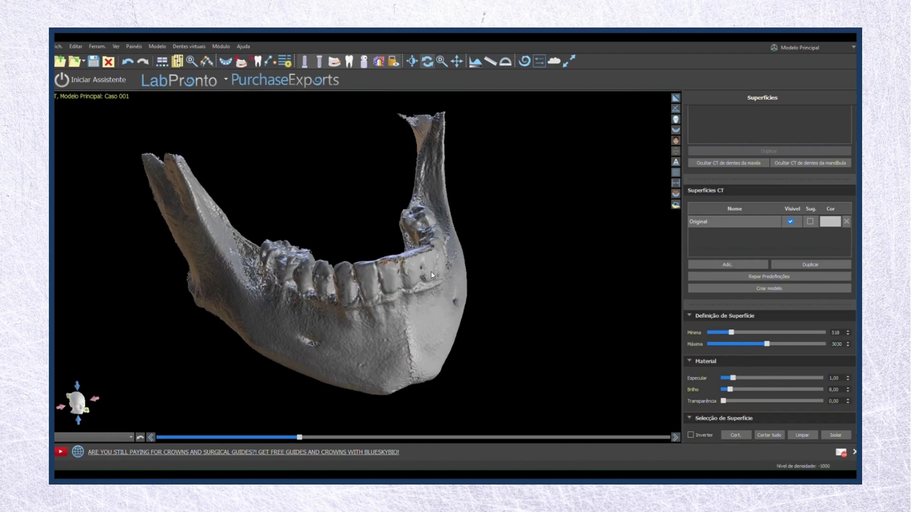
drag(430, 271, 449, 294)
right_drag(447, 291, 485, 102)
drag(485, 112, 313, 266)
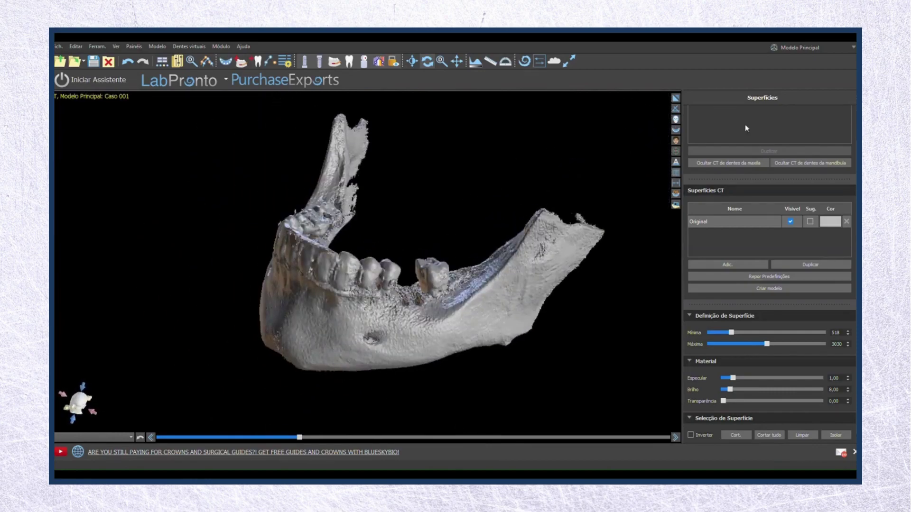
click(677, 99)
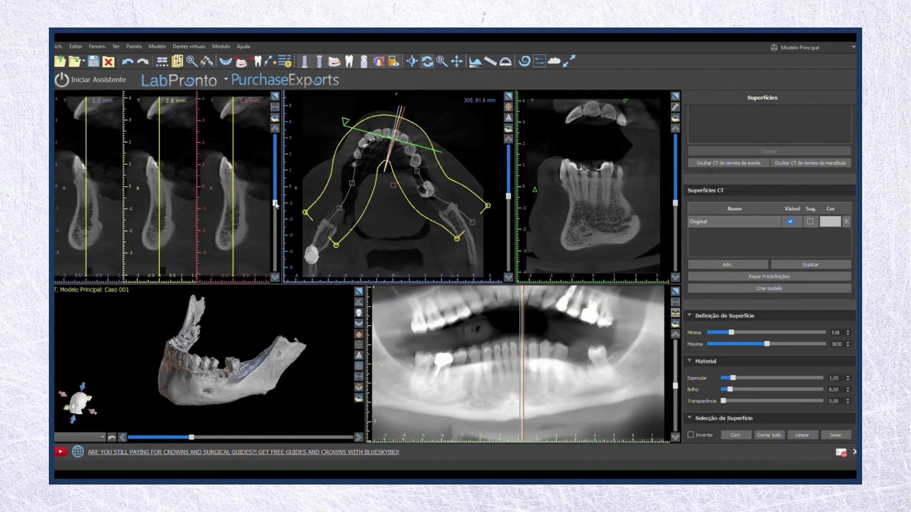
Step: Try the five-slice and 3D-with-panoramic layouts, and restore the standard three-slice workspace with cross-sections spaced 0.5 mm apart
click(175, 66)
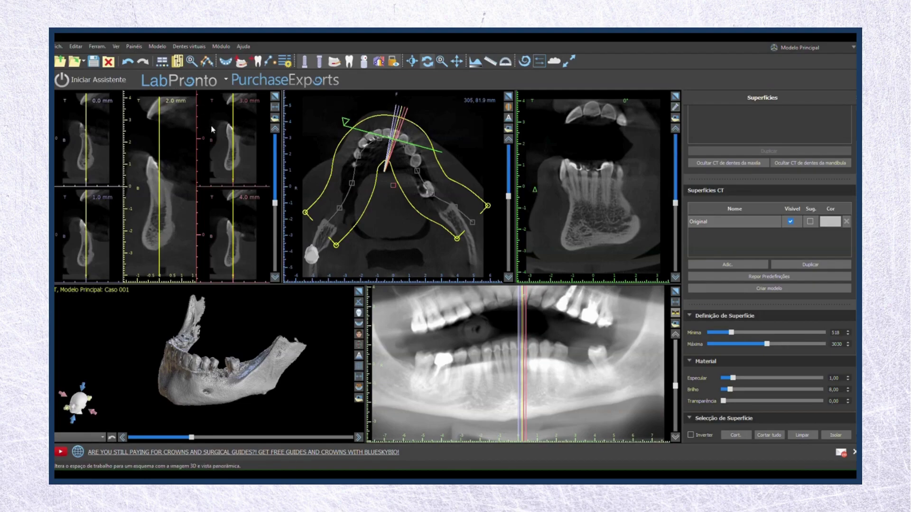
click(213, 138)
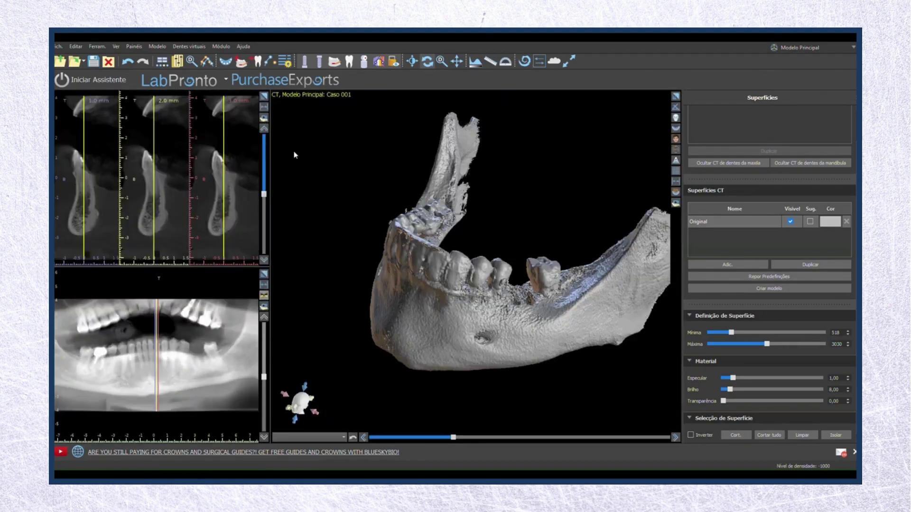
click(162, 61)
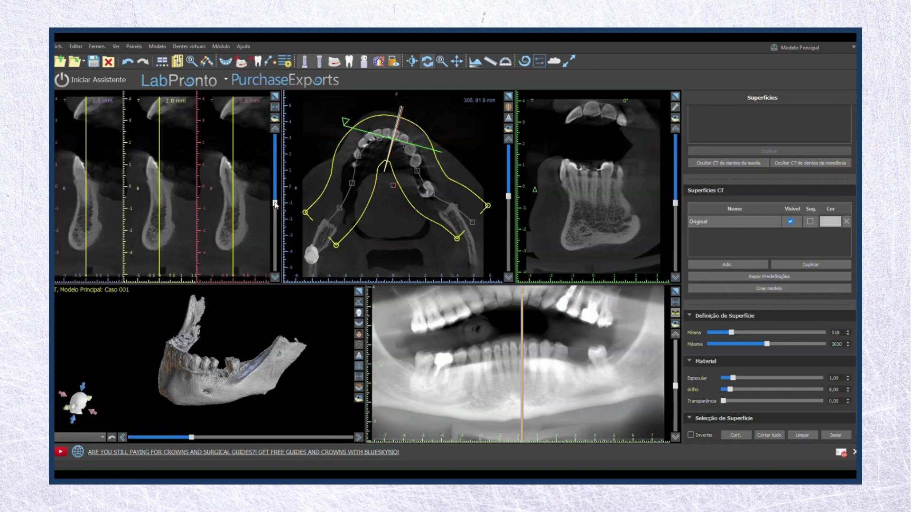
Step: Advance the cross-sections along the arch into the posterior mandible, up to the 35.5 mm position
drag(275, 204, 280, 179)
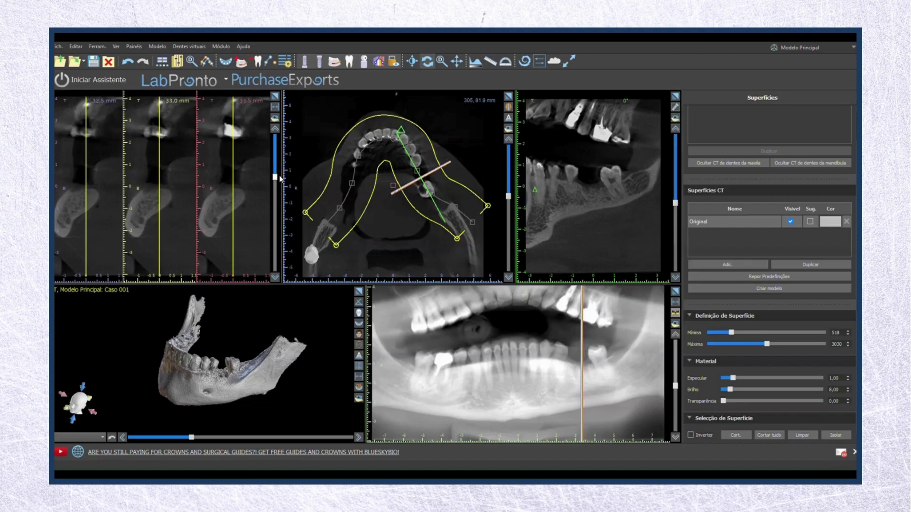
click(275, 129)
click(275, 130)
click(275, 129)
click(275, 129)
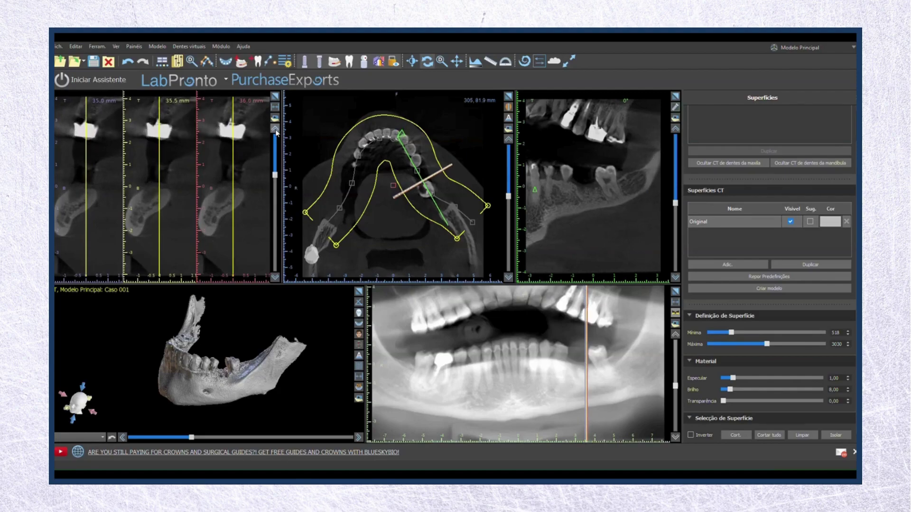
Step: Step the cross-sections back along the arch to the 27.5 mm position in the edentulous gap before the molar
click(275, 277)
click(276, 278)
click(276, 278)
click(275, 277)
click(275, 277)
click(275, 277)
click(275, 277)
click(276, 277)
click(276, 277)
click(275, 277)
click(275, 277)
click(275, 277)
click(275, 277)
click(276, 277)
click(276, 278)
click(275, 277)
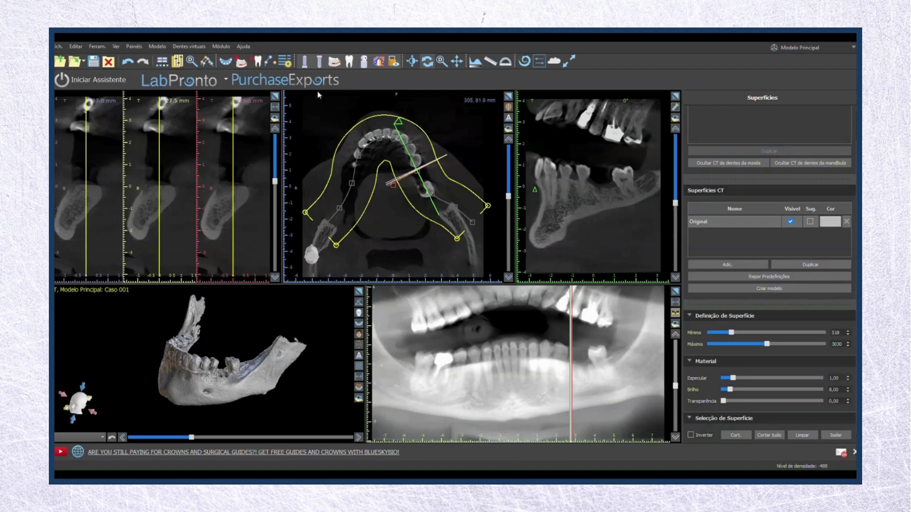
Step: Mark the mandibular nerve on both sides, finish nerve editing, and check the canals in 3D and in the 31.5 mm cross-section
click(242, 63)
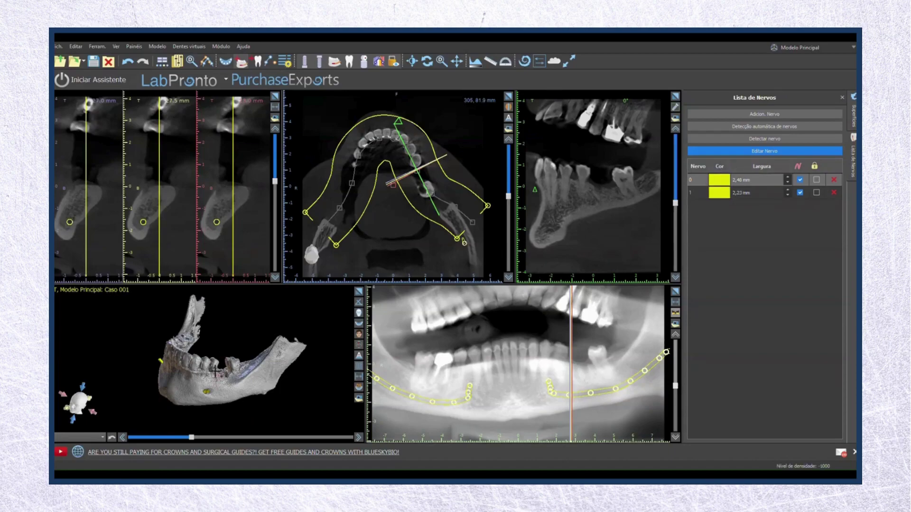
key(Escape)
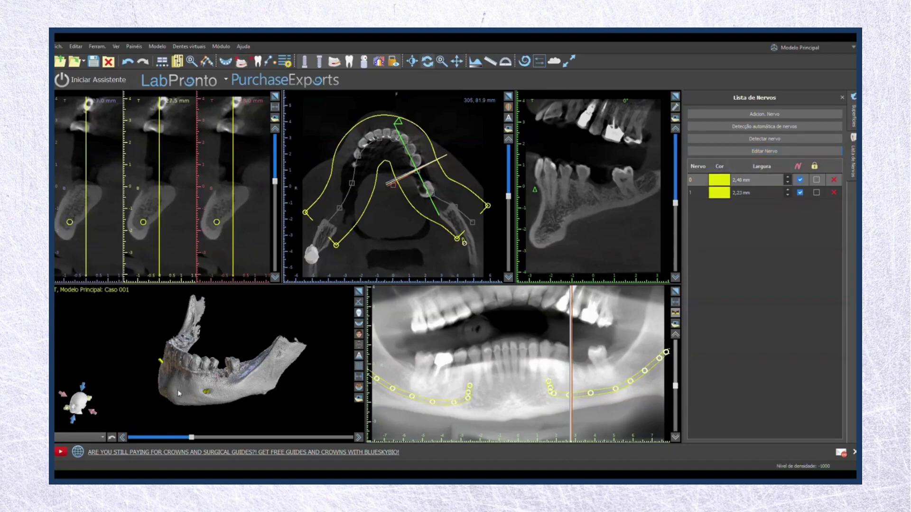
scroll(216, 395, up, 5)
scroll(241, 414, up, 2)
scroll(243, 420, down, 5)
drag(245, 423, 321, 379)
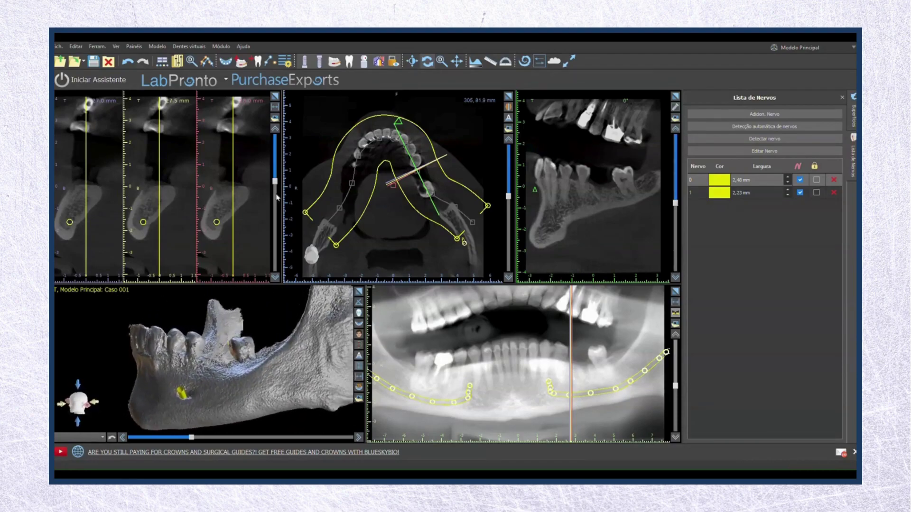
mouse_move(275, 181)
mouse_down()
mouse_move(278, 190)
mouse_move(279, 178)
mouse_up()
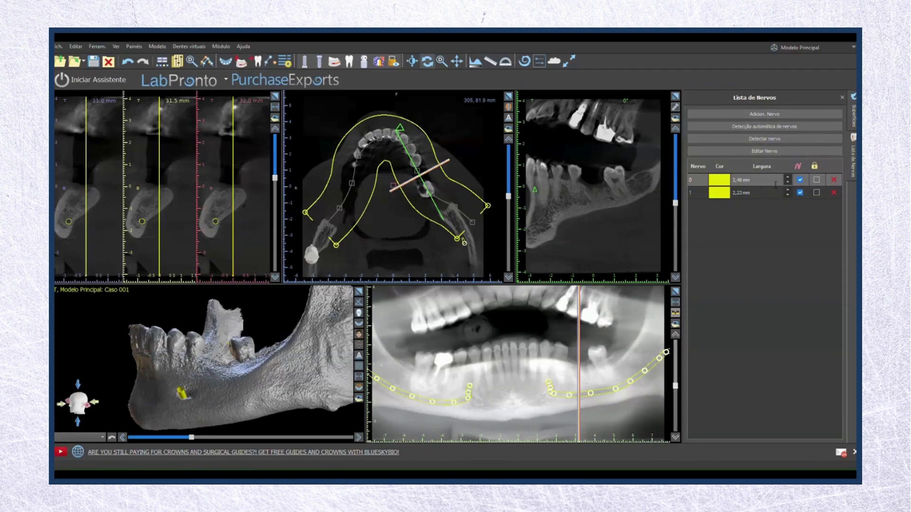
Step: Set the Original CT surface's specular to 0.90 and transparency to 0.82, and view the nerve's course in the maximized 3D view
click(854, 116)
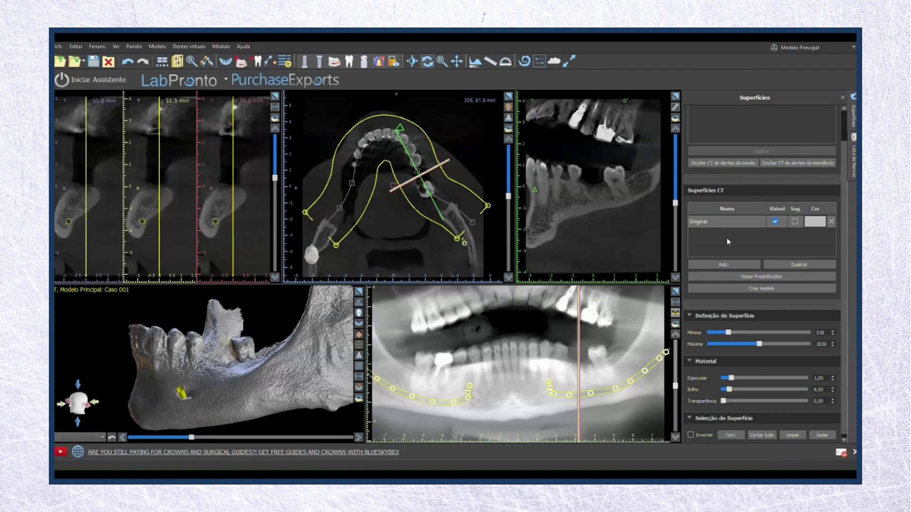
scroll(722, 142, up, 2)
click(716, 257)
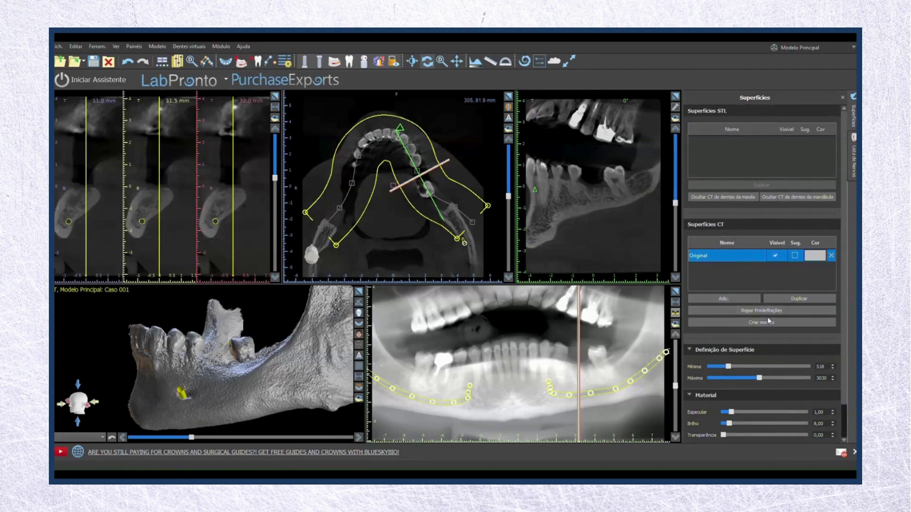
scroll(759, 413, down, 1)
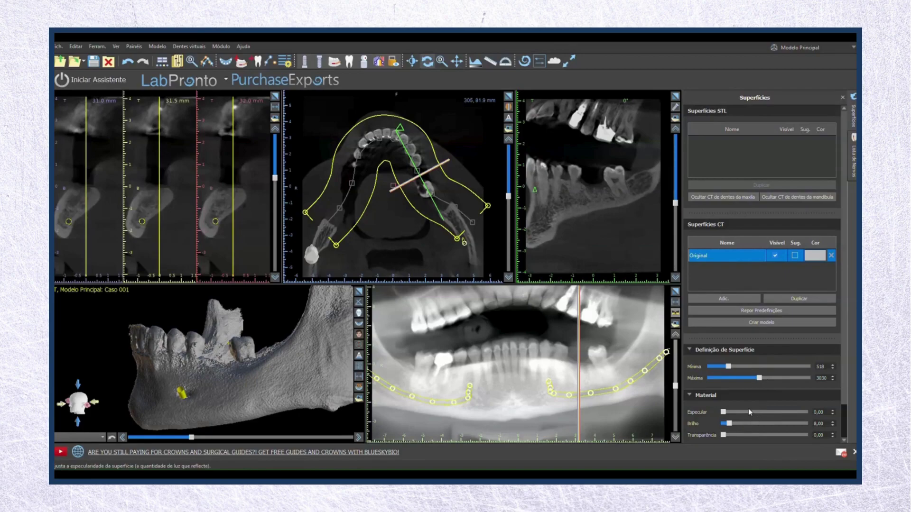
scroll(747, 411, up, 9)
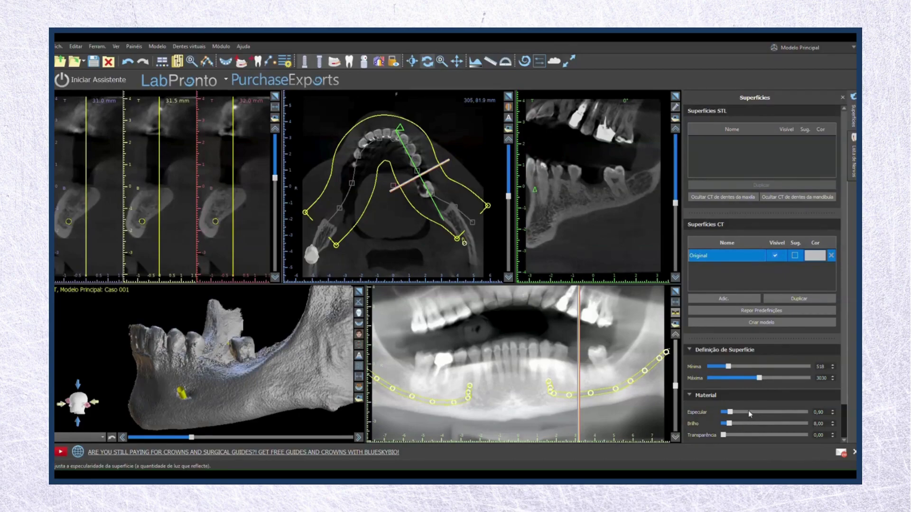
drag(723, 435, 793, 437)
click(360, 291)
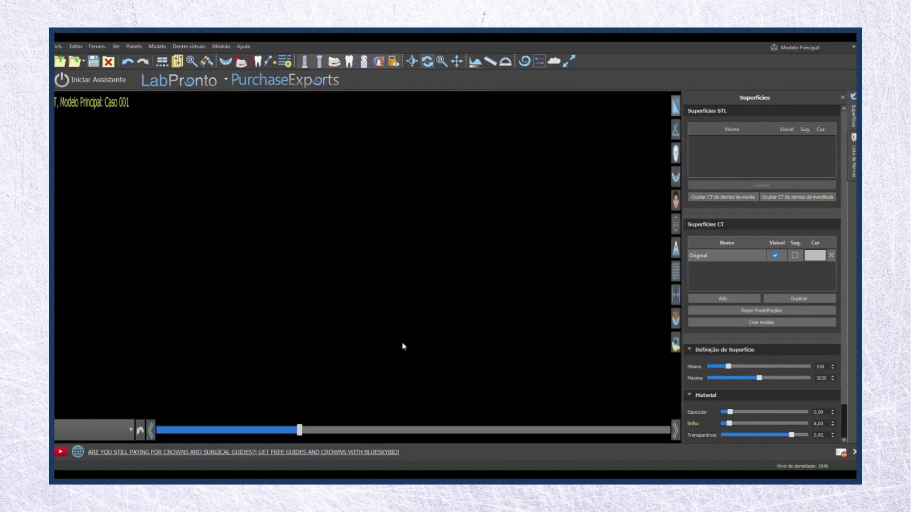
drag(403, 328, 579, 305)
drag(312, 363, 427, 310)
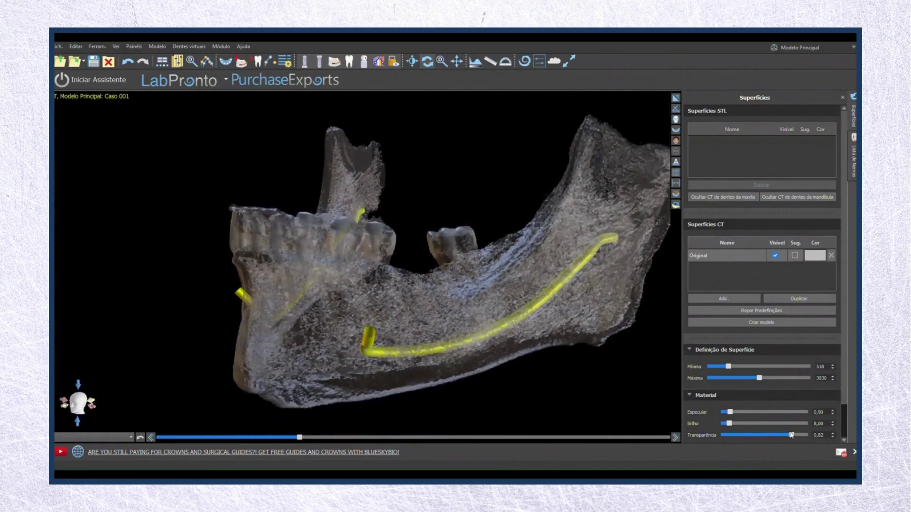
Step: Try the opaque surface with transparency 0.00 and the volume rendering, and compare the mandible from several sides
drag(791, 437, 707, 435)
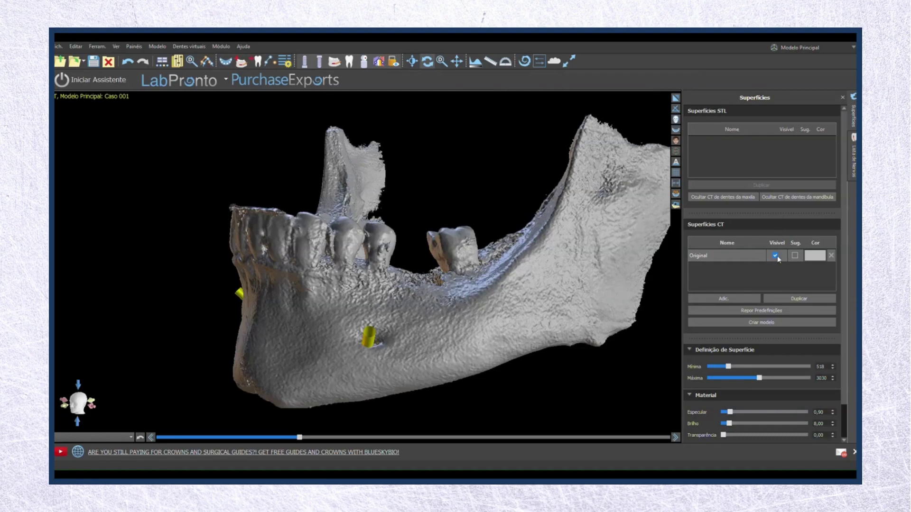
key(v)
drag(465, 325, 446, 293)
mouse_move(446, 293)
right_down()
mouse_move(443, 313)
mouse_move(442, 297)
right_up()
drag(442, 297, 487, 323)
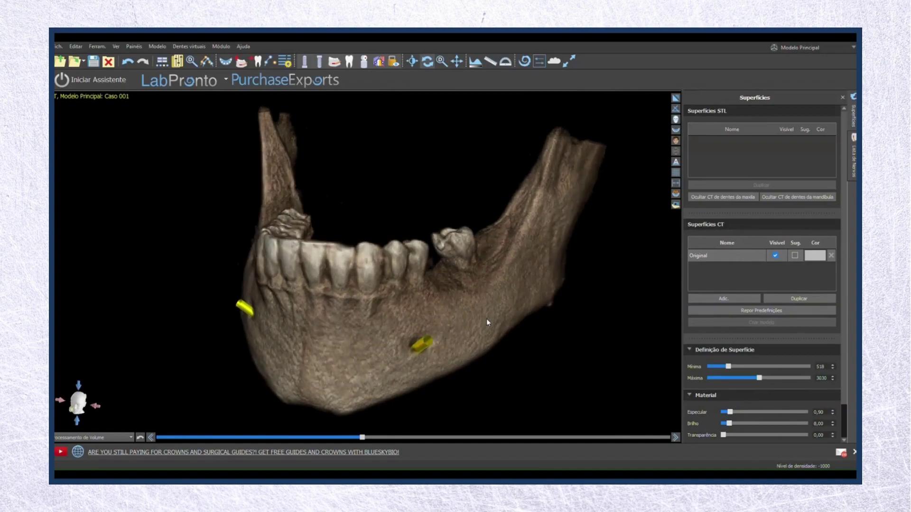
drag(275, 323, 530, 303)
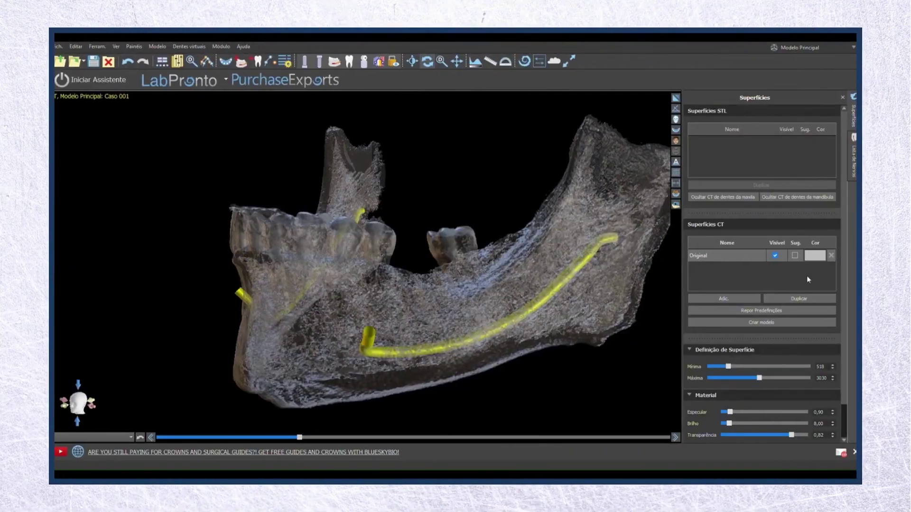
Step: Return the CT surface's transparency to 0.00 and show the mandible as a volume rendering from its left side
drag(791, 437, 687, 437)
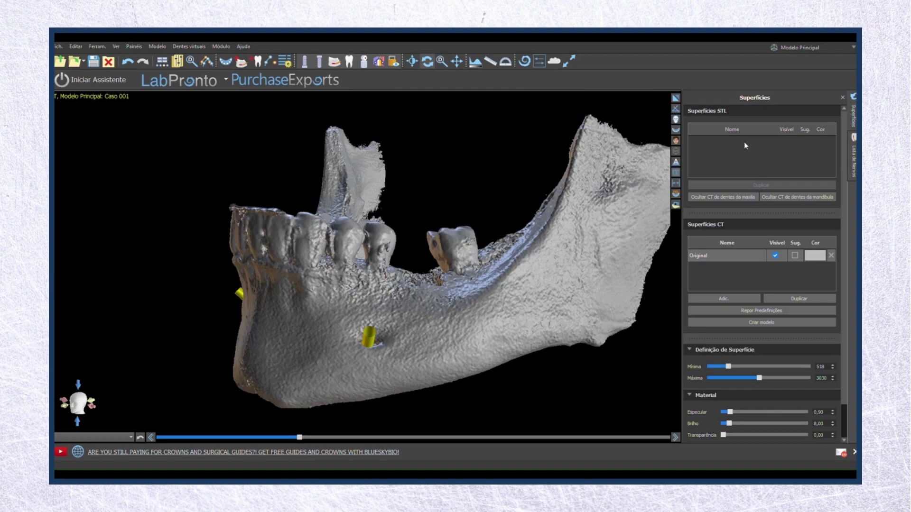
key(v)
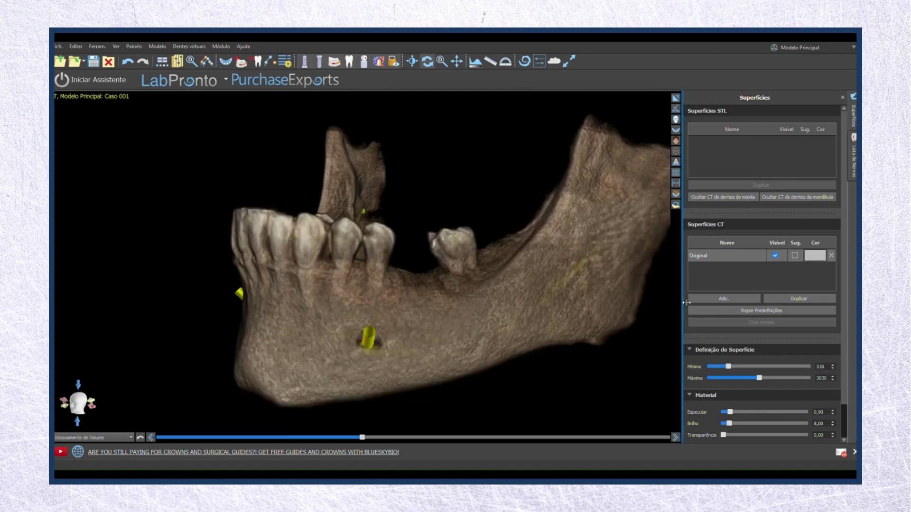
drag(445, 324, 241, 331)
drag(549, 302, 530, 303)
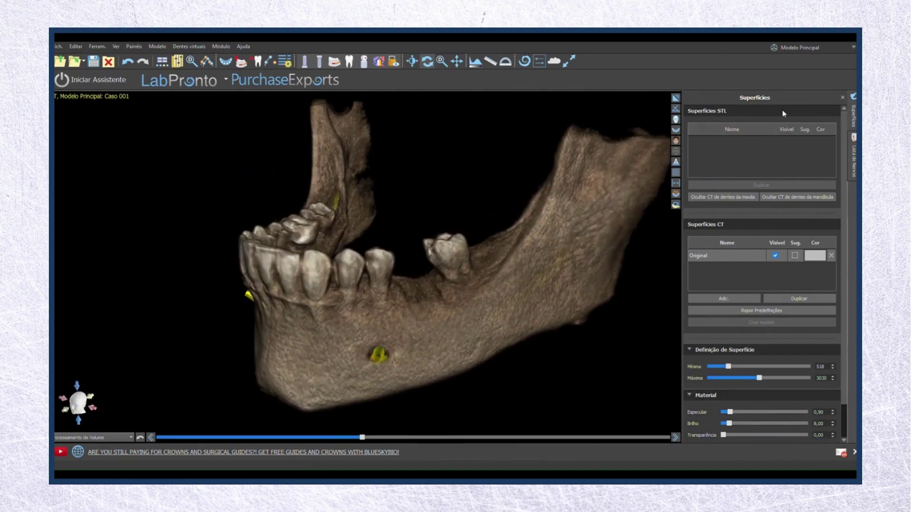
Step: Run the automatic tooth segmentation and create STL surfaces for all teeth
click(178, 60)
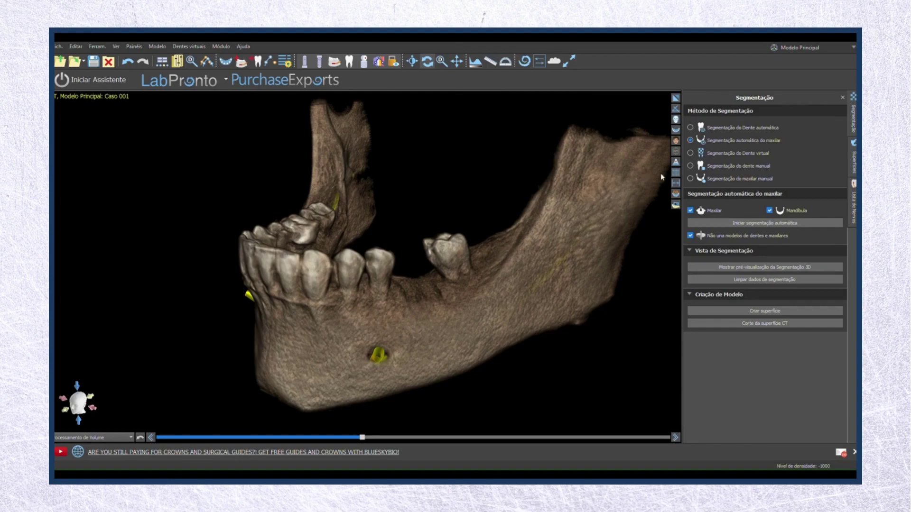
click(690, 127)
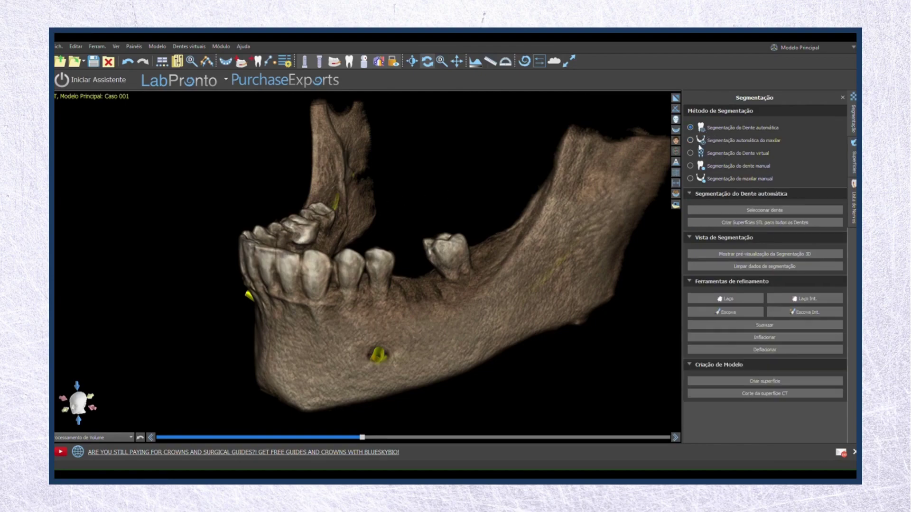
click(745, 221)
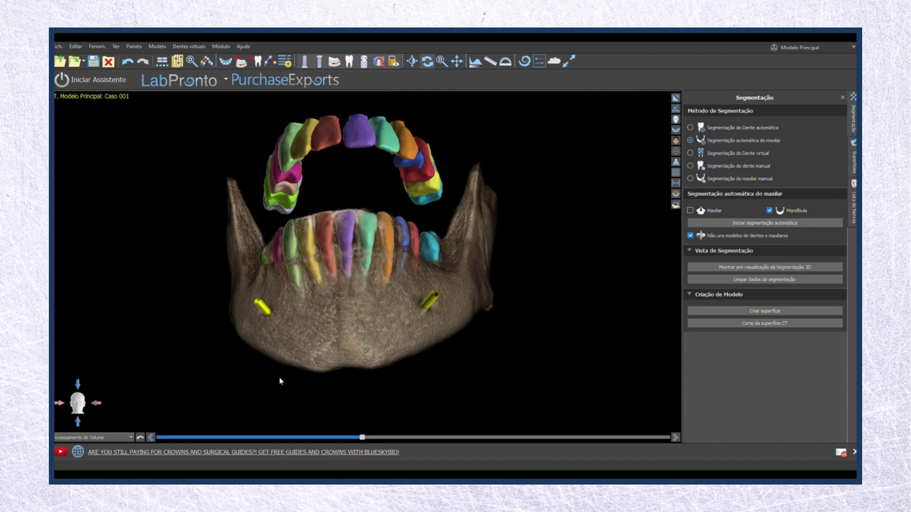
Step: Review the automatic mandible segmentation in the axial slices and create the mandible surface from it
drag(674, 282, 691, 328)
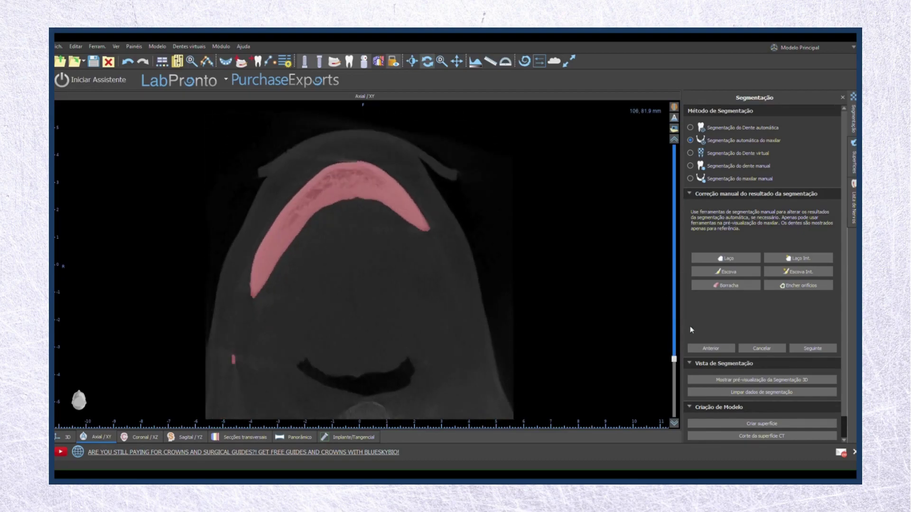
scroll(776, 383, down, 1)
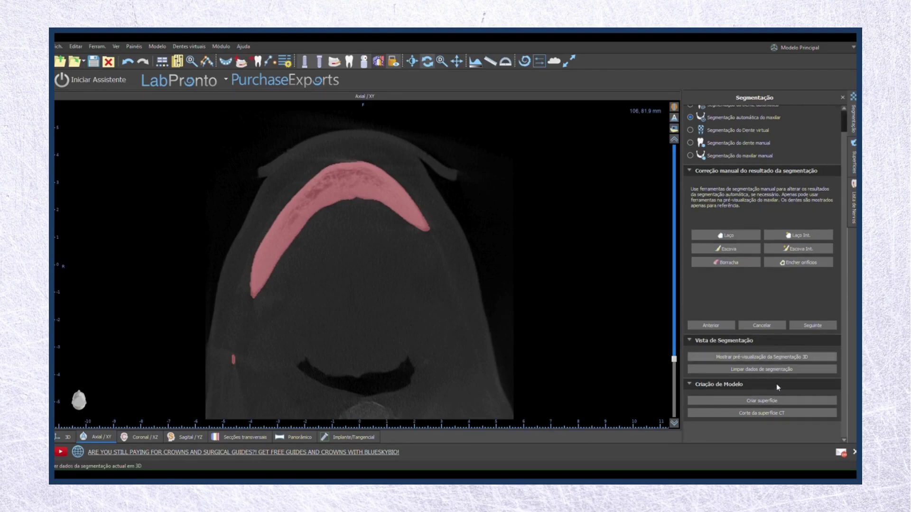
scroll(775, 385, up, 1)
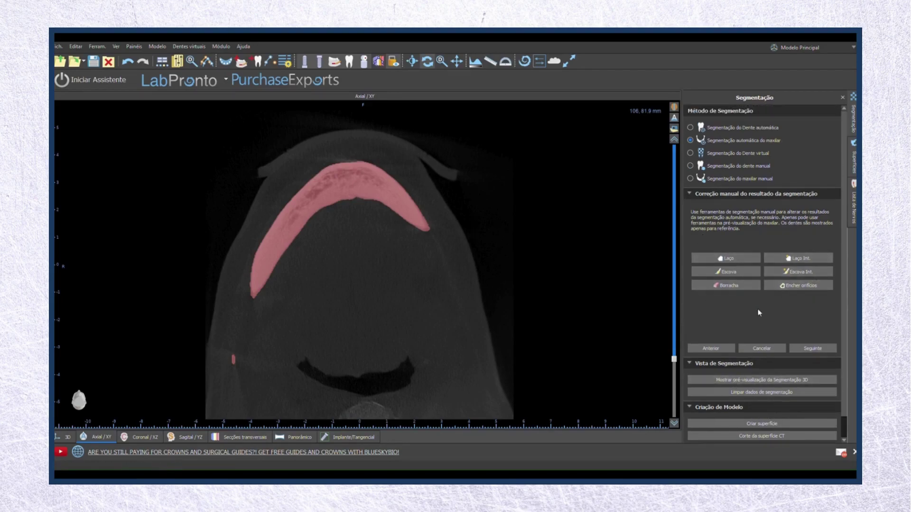
scroll(760, 312, down, 1)
click(759, 402)
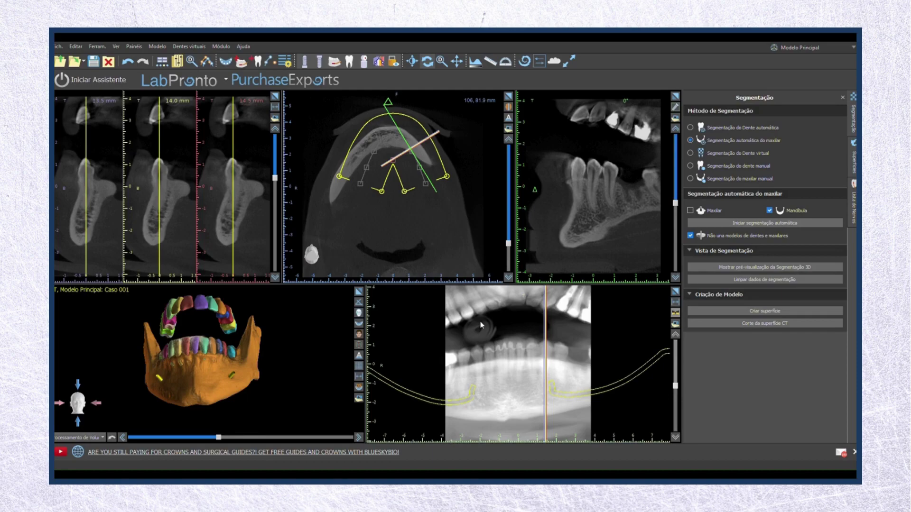
Step: Maximize the 3D view and hide the upper tooth surfaces so only the mandible and lower teeth show
scroll(239, 369, up, 5)
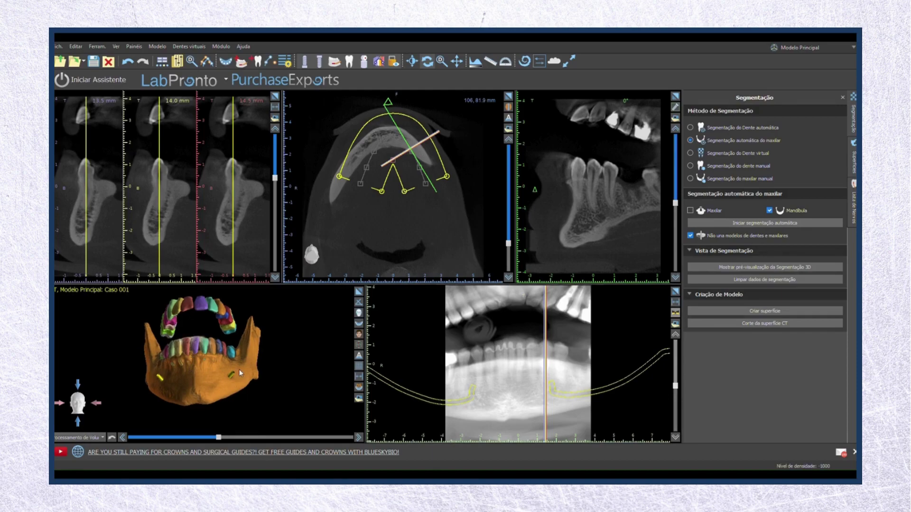
click(360, 292)
drag(321, 295, 456, 284)
click(853, 157)
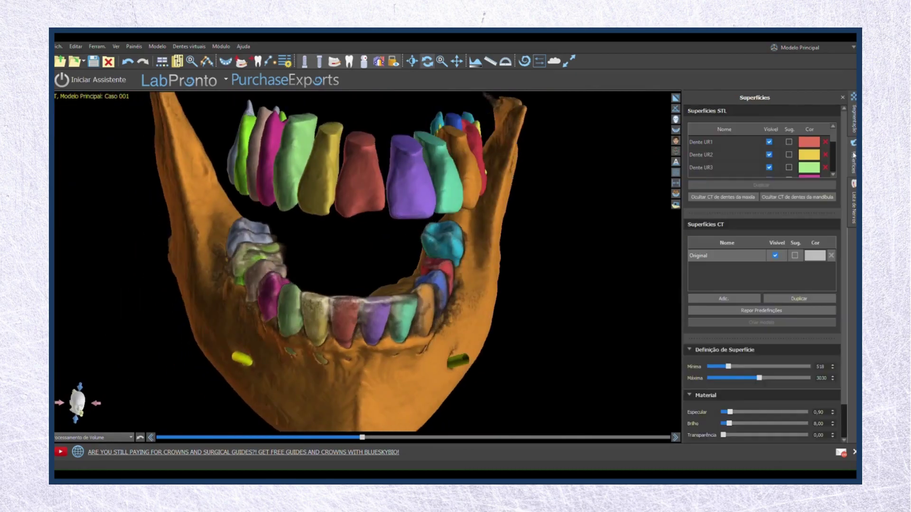
click(735, 205)
drag(478, 310, 455, 308)
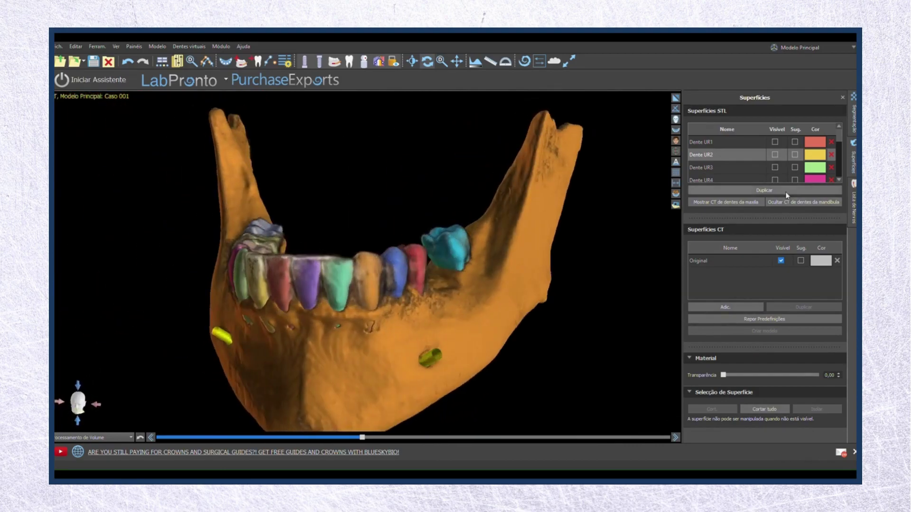
Step: Hide the Original CT surface and recolour the mandible model surface cream
click(781, 261)
drag(379, 304, 231, 302)
drag(830, 153, 828, 182)
drag(807, 217, 787, 316)
drag(839, 140, 836, 205)
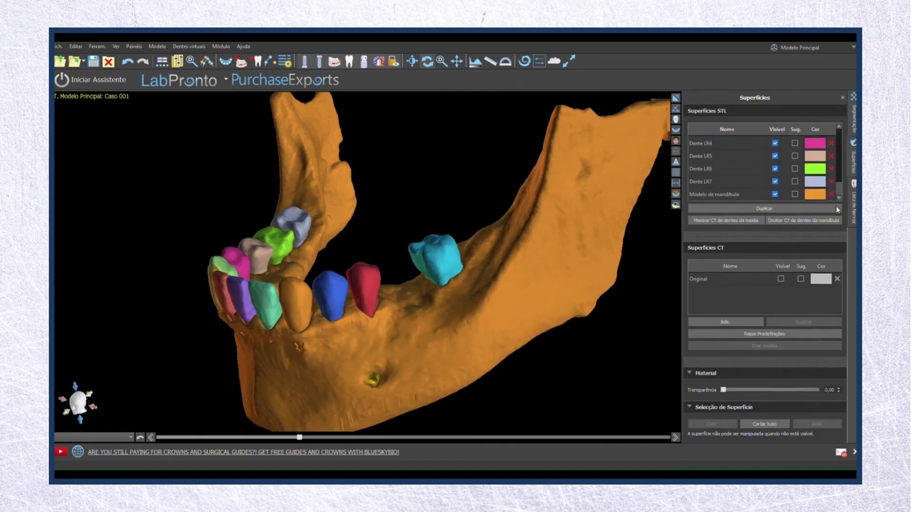
click(801, 196)
click(513, 336)
Step: Recolour the lower right tooth surfaces LR5 to LR7 and the upper right ones UR1 to UR5 white
click(815, 181)
click(502, 333)
click(816, 169)
click(816, 156)
click(503, 334)
scroll(815, 166, up, 1)
click(816, 175)
click(815, 163)
click(816, 149)
scroll(816, 162, up, 1)
click(815, 156)
scroll(815, 161, up, 8)
click(815, 143)
click(815, 156)
click(815, 168)
click(815, 156)
click(815, 182)
click(815, 194)
scroll(815, 180, down, 8)
click(816, 156)
click(815, 143)
click(816, 162)
click(815, 169)
click(816, 156)
scroll(815, 166, up, 1)
click(815, 175)
click(815, 162)
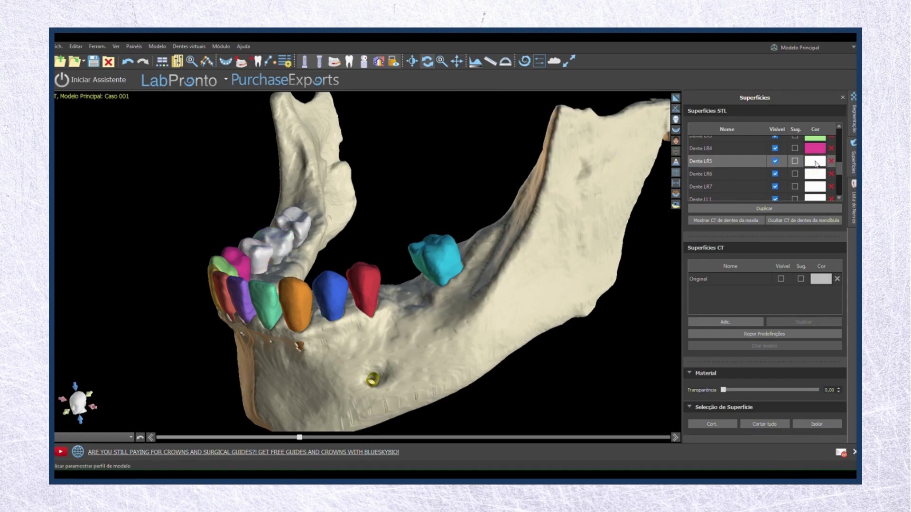
Step: Recolour the remaining lower tooth surfaces white, from LR4 to LR1 and from LL7 to LL1
click(815, 149)
scroll(815, 161, up, 1)
click(815, 169)
click(815, 156)
scroll(815, 166, up, 1)
click(815, 169)
click(815, 174)
click(815, 156)
click(815, 143)
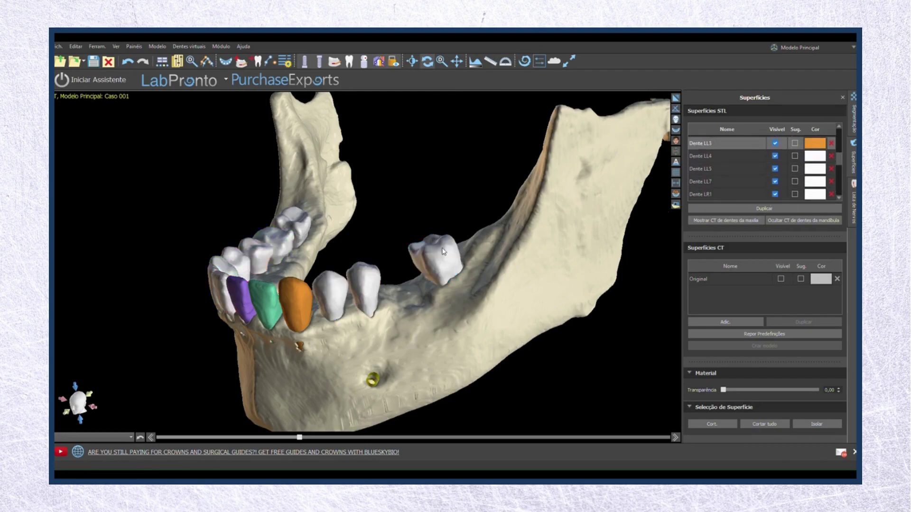
scroll(815, 161, up, 1)
click(815, 162)
click(815, 150)
drag(520, 339, 496, 313)
Step: Delete the hidden upper tooth surfaces from the STL list, starting with UR1 and continuing through the upper left teeth
scroll(821, 160, up, 2)
scroll(833, 163, down, 1)
scroll(834, 157, up, 3)
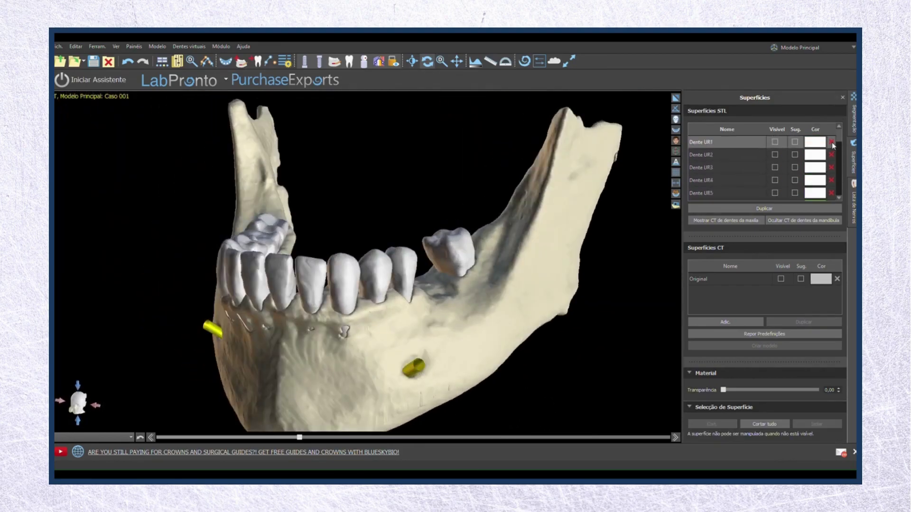
scroll(832, 141, down, 4)
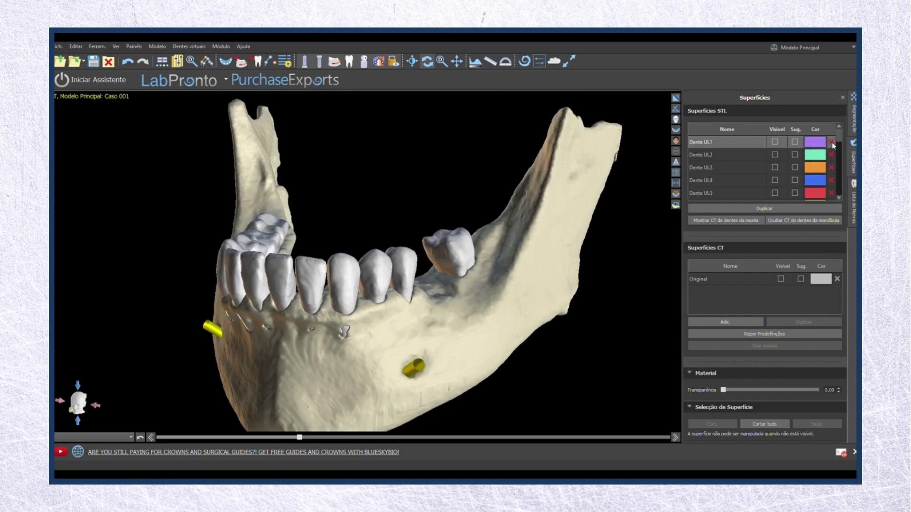
scroll(833, 157, down, 5)
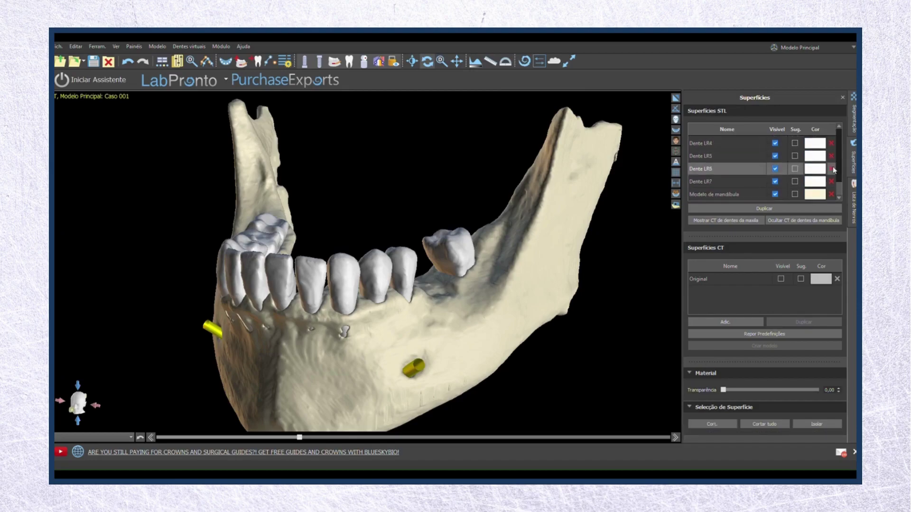
Step: Delete the duplicate lower tooth surfaces from the STL list, working back from LR7 to LL1, and undo the extra deletion of the original LR7
click(832, 181)
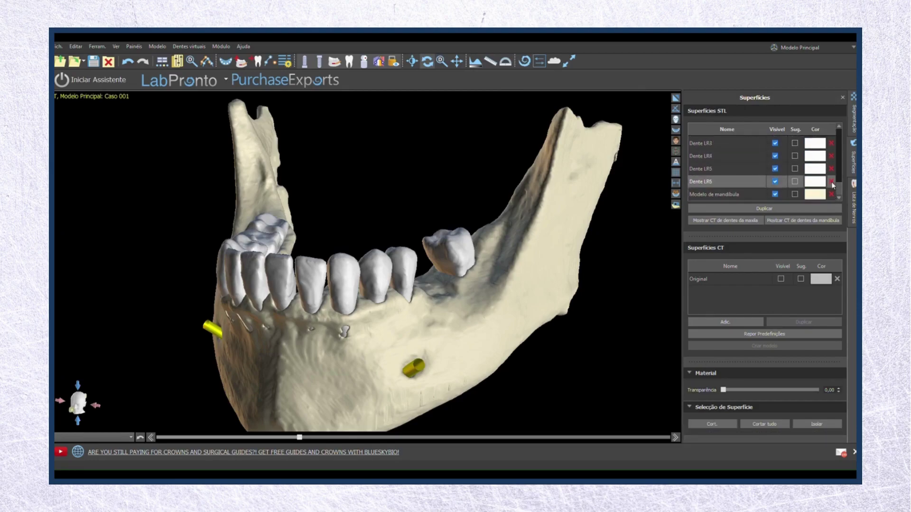
click(832, 181)
click(832, 182)
click(832, 181)
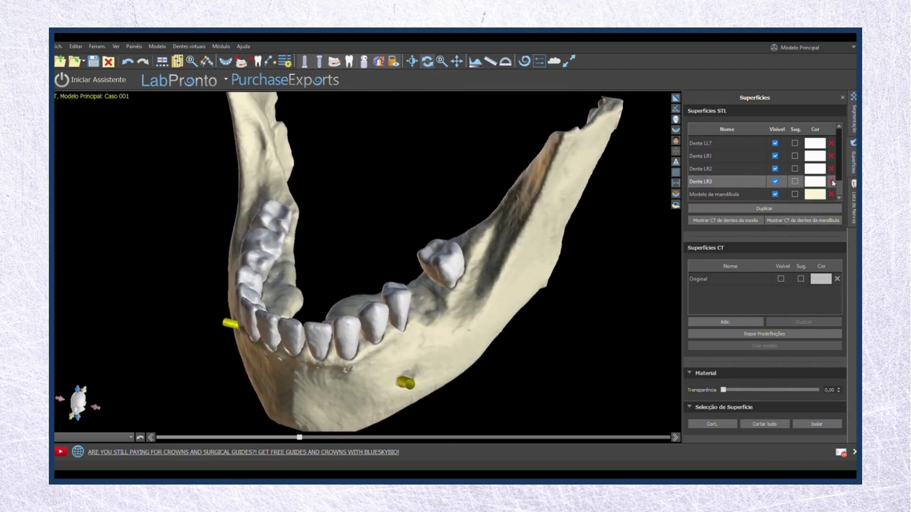
click(832, 182)
click(831, 181)
click(831, 181)
click(832, 181)
click(833, 181)
click(832, 182)
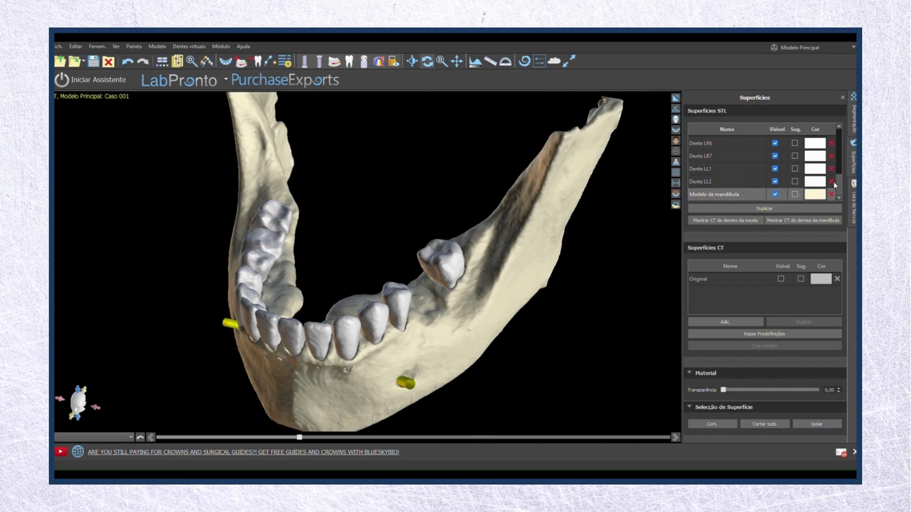
click(833, 181)
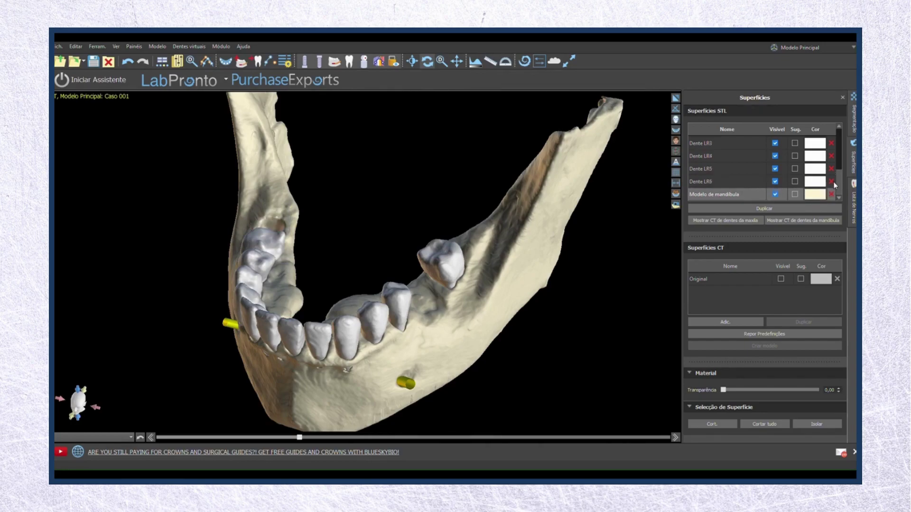
key(ctrl+z)
Step: Hide the lower tooth surfaces LL1 to LL5, LL7 and LR1
scroll(409, 277, up, 1)
drag(409, 277, 382, 275)
scroll(806, 171, down, 2)
click(775, 142)
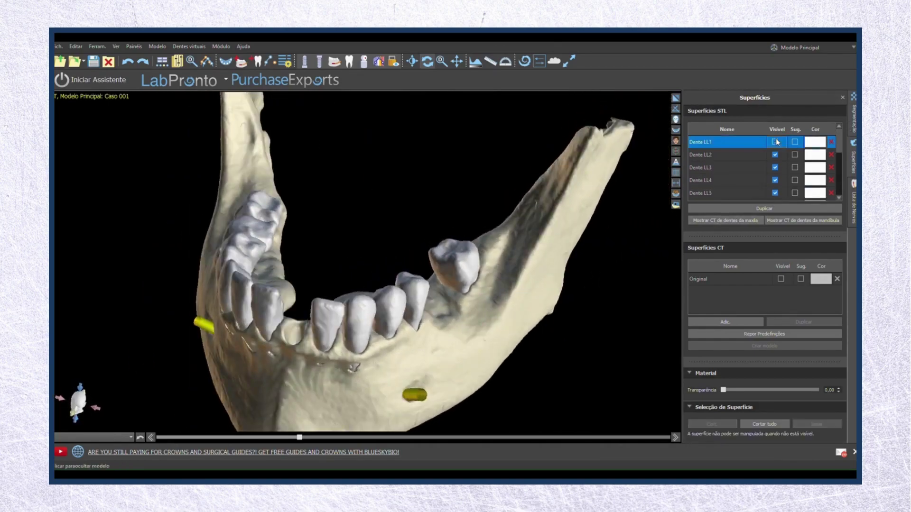
click(776, 155)
click(775, 168)
click(775, 180)
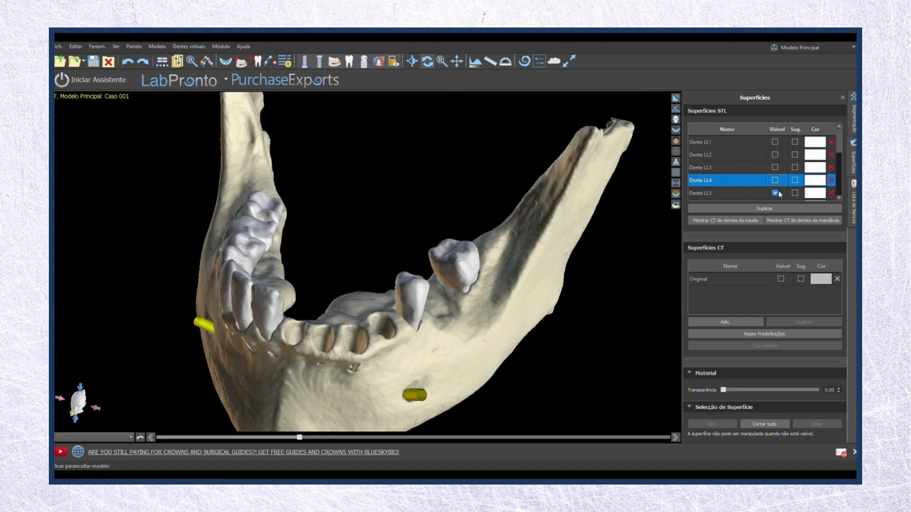
click(776, 192)
scroll(778, 186, down, 1)
click(775, 175)
click(776, 188)
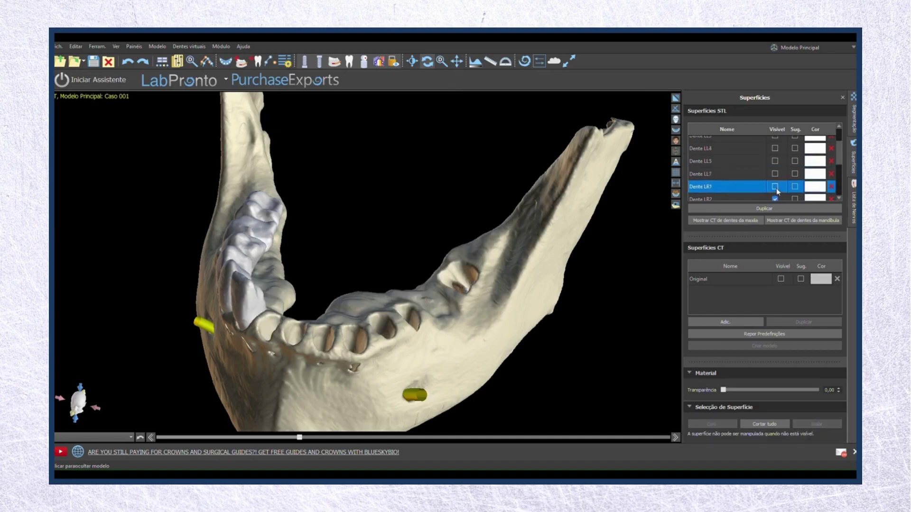
Step: Hide the remaining lower right tooth surfaces, LR2 to LR7, and inspect the tooth sockets in the mandible model
scroll(776, 189, down, 1)
click(775, 167)
click(776, 180)
click(775, 192)
scroll(776, 193, down, 1)
click(775, 173)
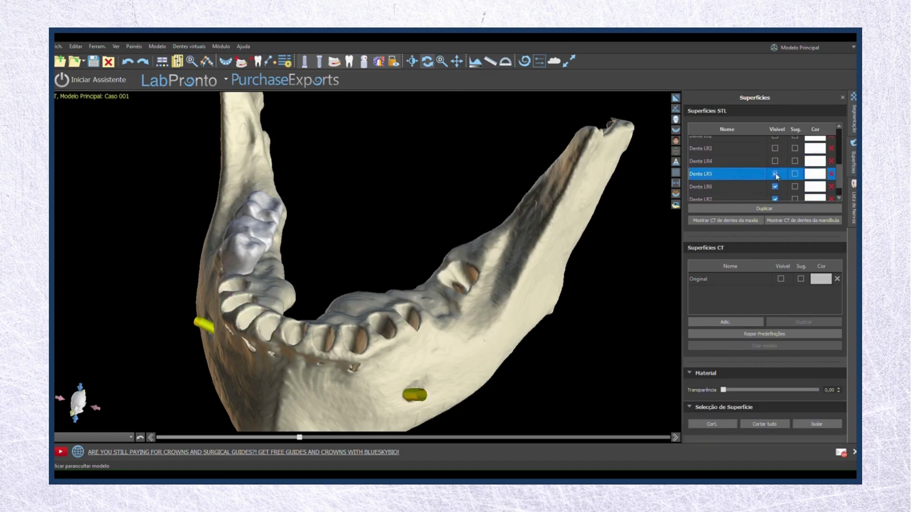
click(775, 187)
click(774, 198)
scroll(300, 341, up, 1)
middle_drag(322, 311, 397, 205)
drag(397, 205, 507, 300)
drag(393, 289, 474, 309)
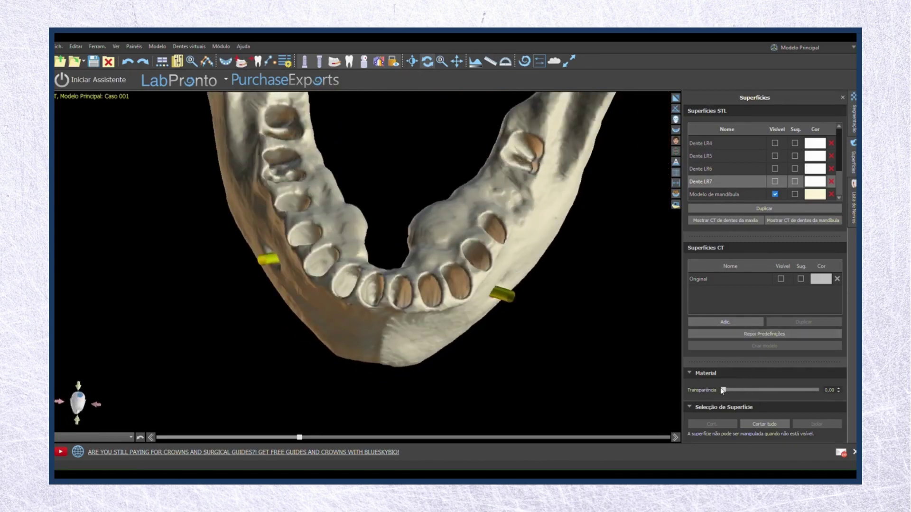
Step: Make the mandible model surface semi-transparent so the nerves inside the bone can be seen
click(745, 198)
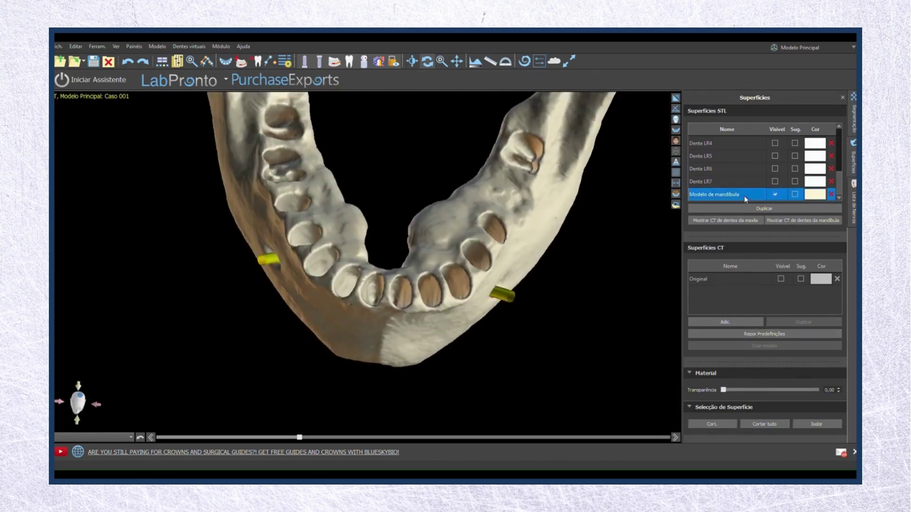
drag(725, 391, 781, 392)
drag(418, 204, 540, 227)
scroll(366, 236, up, 5)
drag(366, 236, 577, 223)
Step: Show the lower right tooth surfaces again, from LR7 back to LR2
click(793, 185)
click(775, 181)
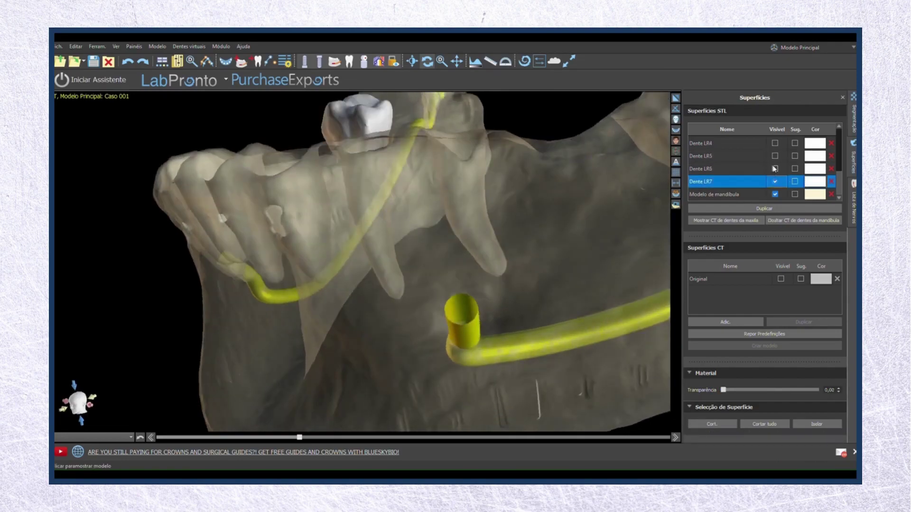
click(775, 169)
click(775, 168)
click(775, 163)
click(775, 162)
click(775, 150)
scroll(775, 162, up, 1)
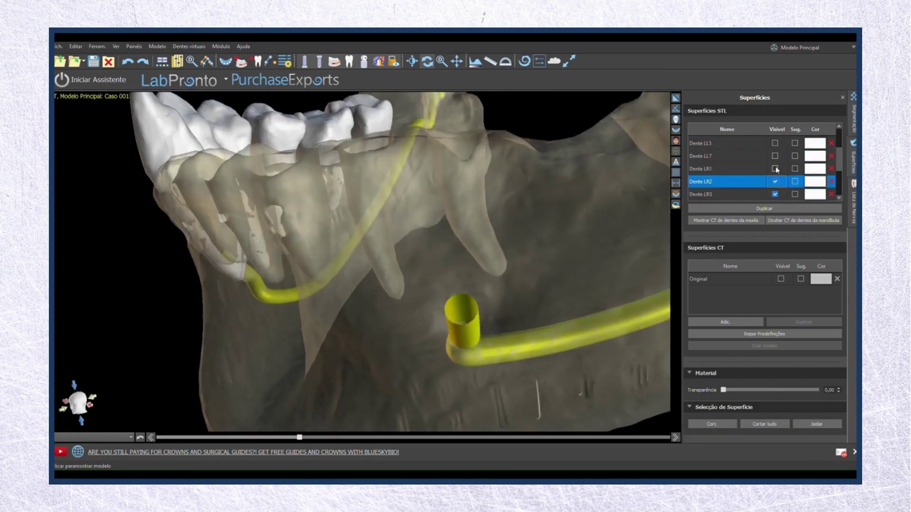
Step: Show the remaining lower tooth surfaces again: LR1, LL7 and LL5 back to LL1
click(775, 168)
click(775, 155)
click(776, 144)
scroll(777, 165, up, 1)
click(777, 163)
click(775, 163)
click(776, 150)
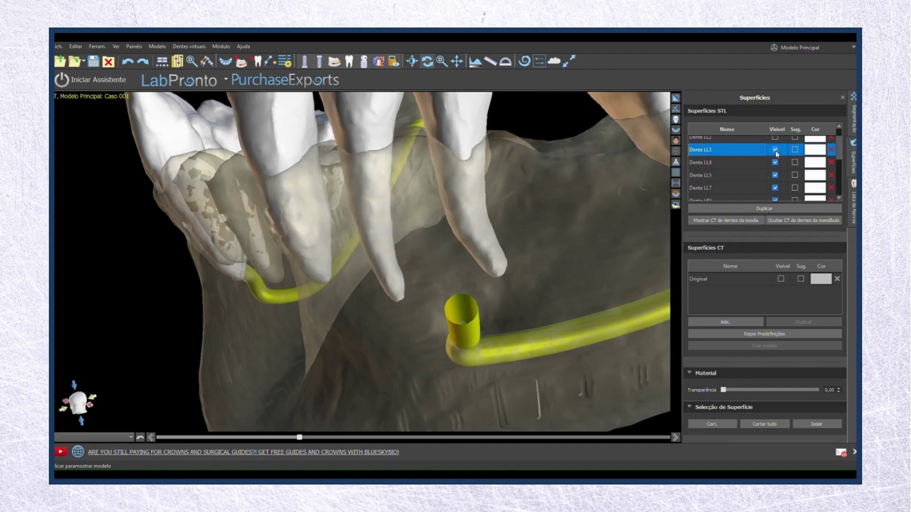
scroll(775, 150, up, 1)
click(775, 154)
click(775, 145)
scroll(503, 276, down, 2)
drag(403, 277, 615, 207)
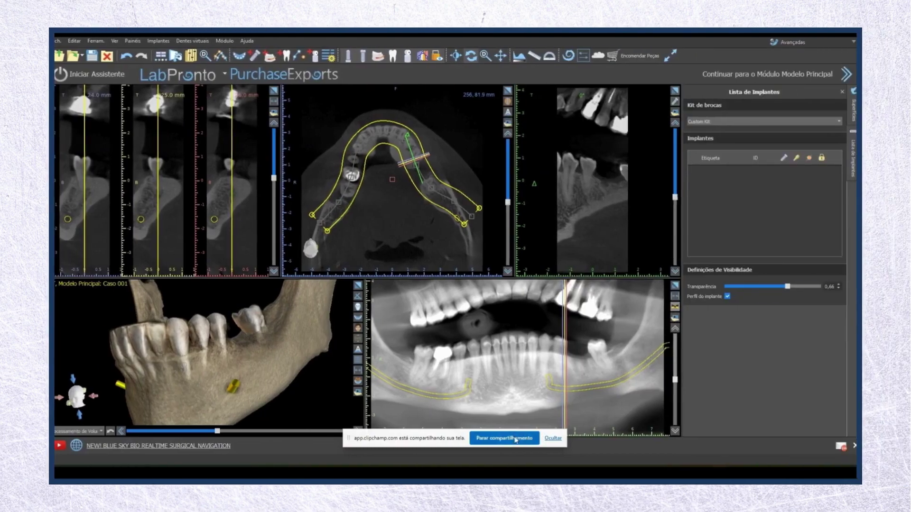
click(553, 439)
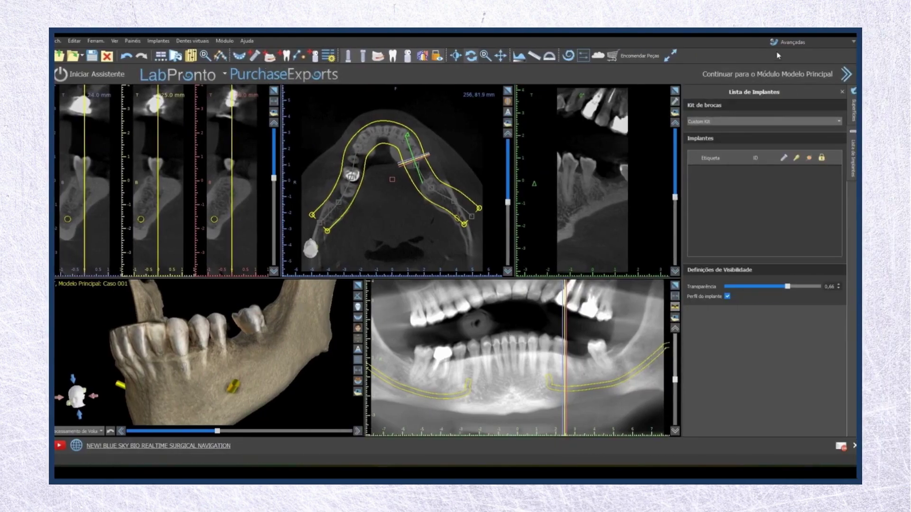
click(807, 43)
click(807, 42)
Step: Start adding a new implant, choose the FGM implant system and set the implant orientation to mandible
click(313, 56)
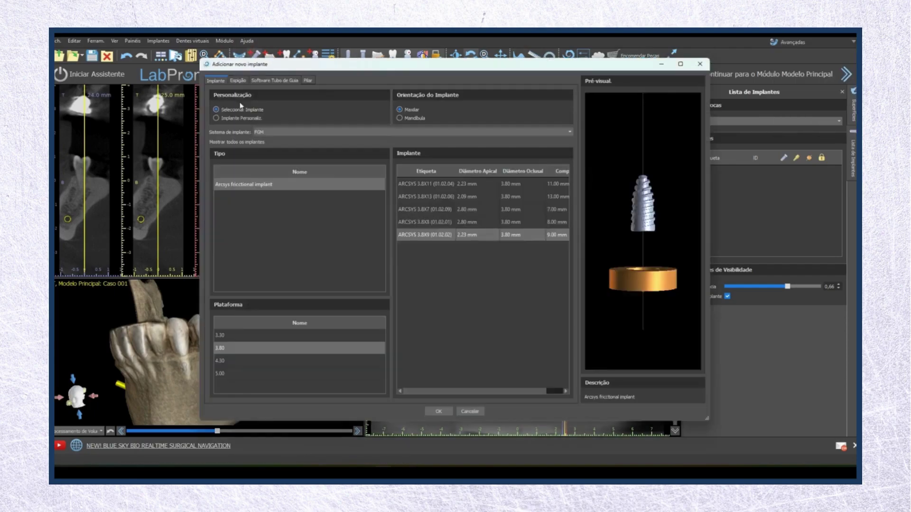
click(266, 132)
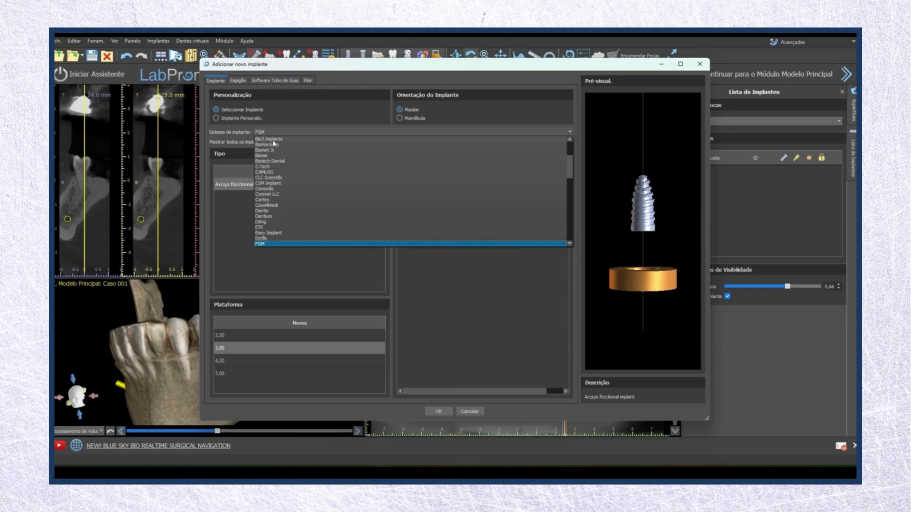
scroll(287, 209, up, 1)
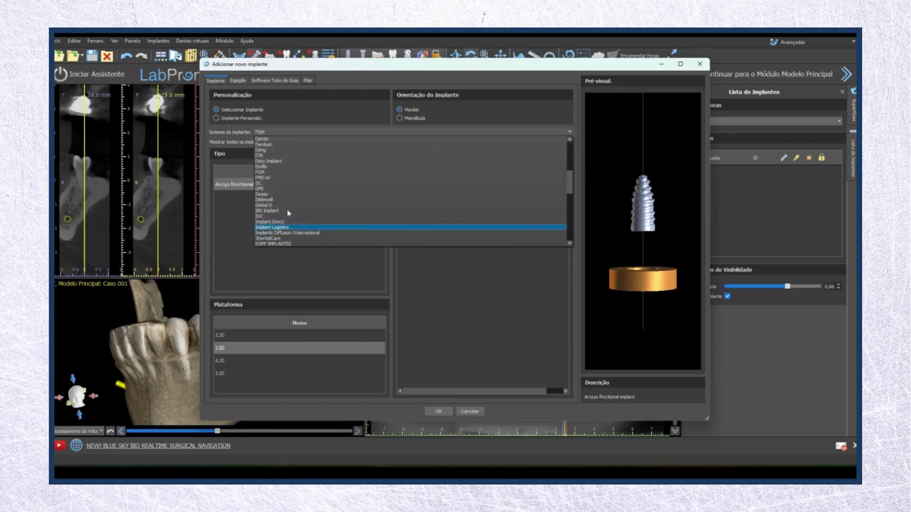
scroll(277, 208, down, 8)
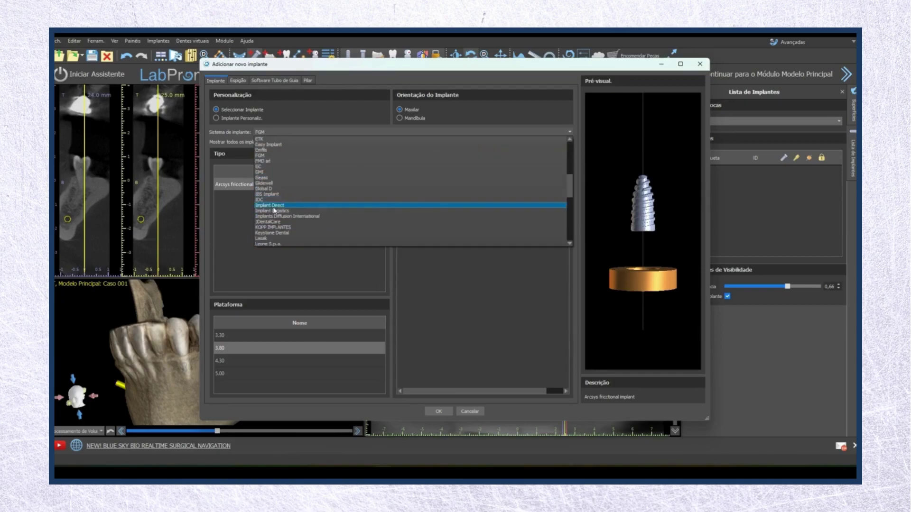
scroll(294, 227, down, 4)
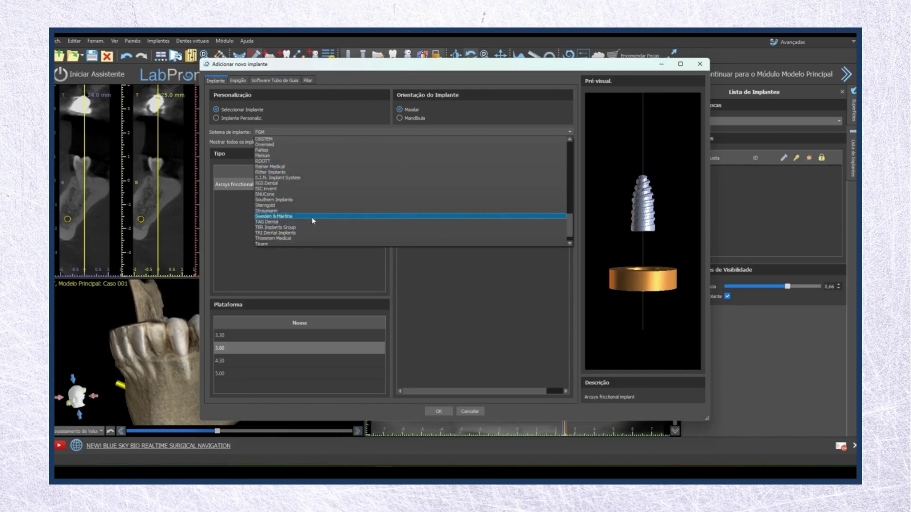
scroll(306, 223, up, 8)
scroll(302, 222, up, 4)
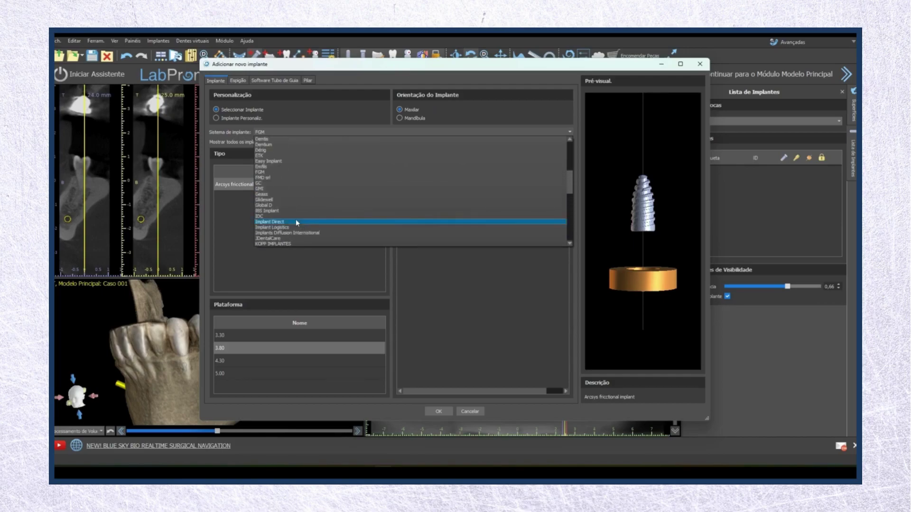
click(275, 172)
click(421, 118)
Step: Choose the Arcsys frictional implant with platform 3.80 and the model ARCSYS 3.8X9 (01.02.02)
click(244, 186)
click(229, 337)
click(229, 349)
click(228, 359)
click(230, 337)
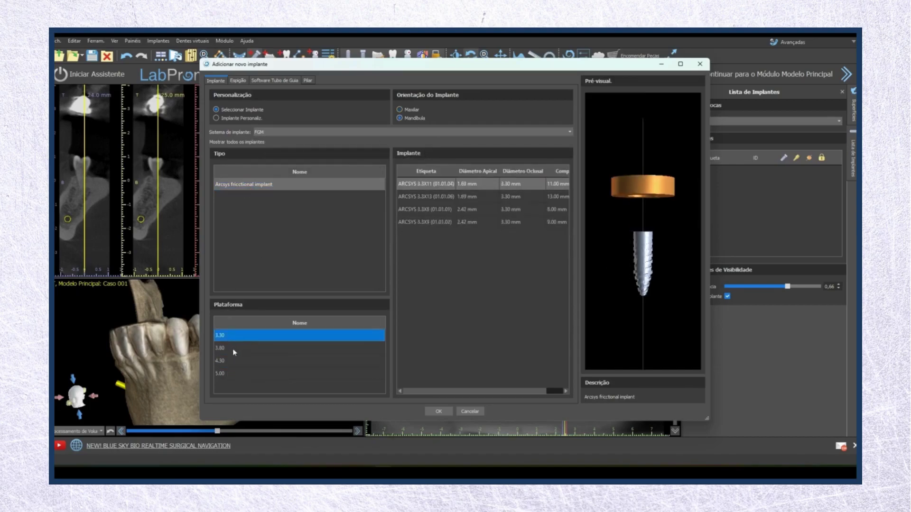
click(232, 348)
click(437, 235)
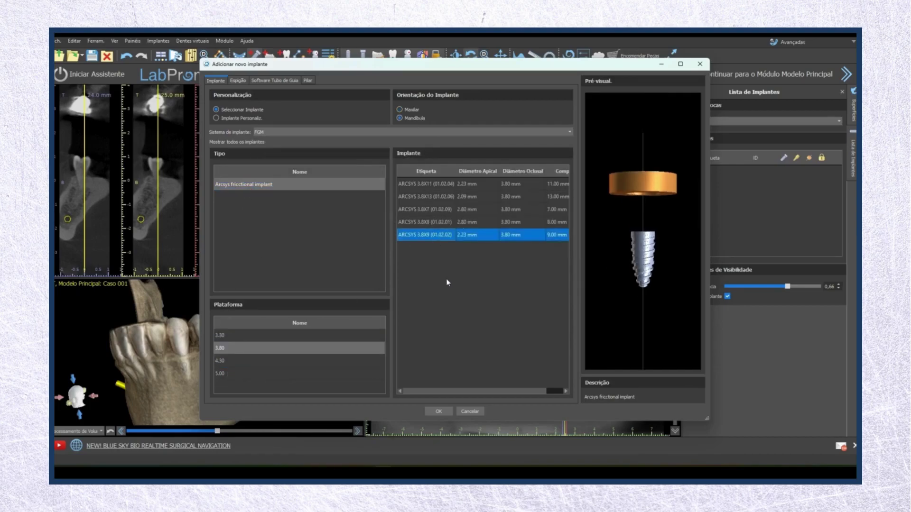
Step: Give the implant a custom post (Espigão), review its guide tube and abutment settings, and confirm the new implant
click(238, 80)
click(241, 127)
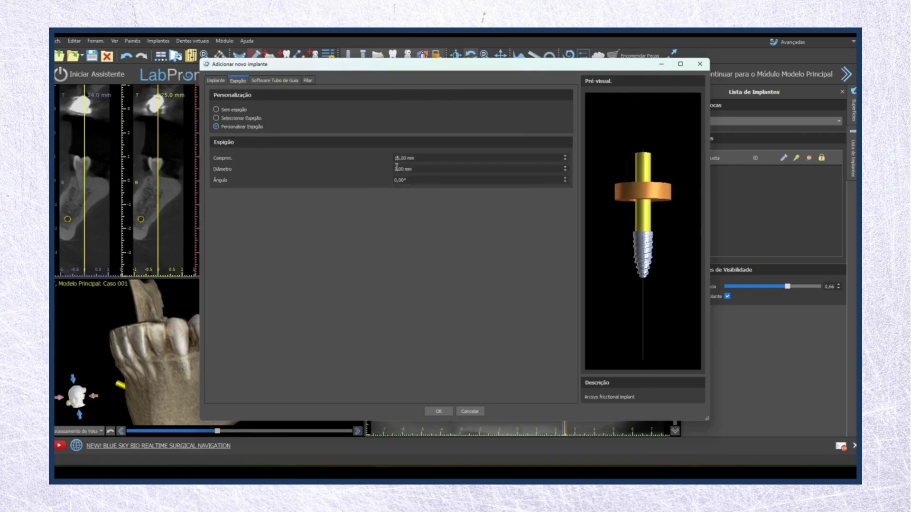
click(276, 82)
click(396, 142)
click(396, 142)
click(308, 81)
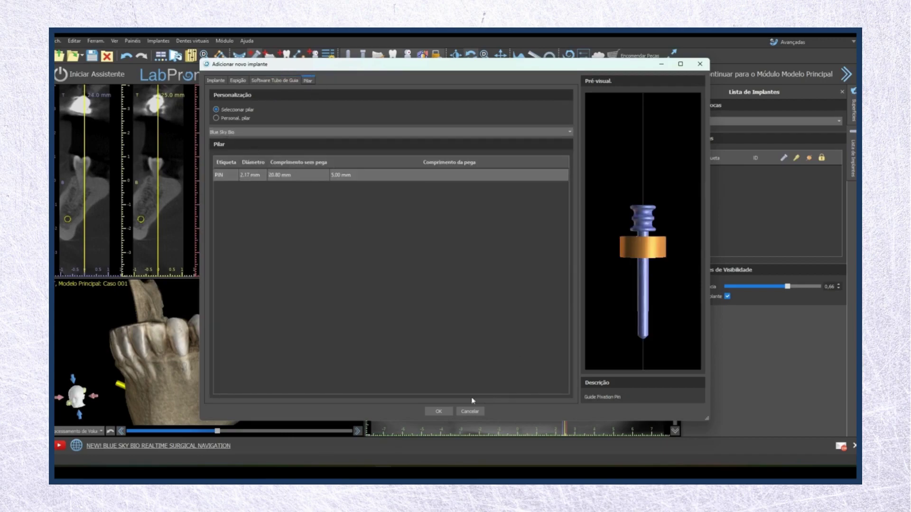
click(215, 81)
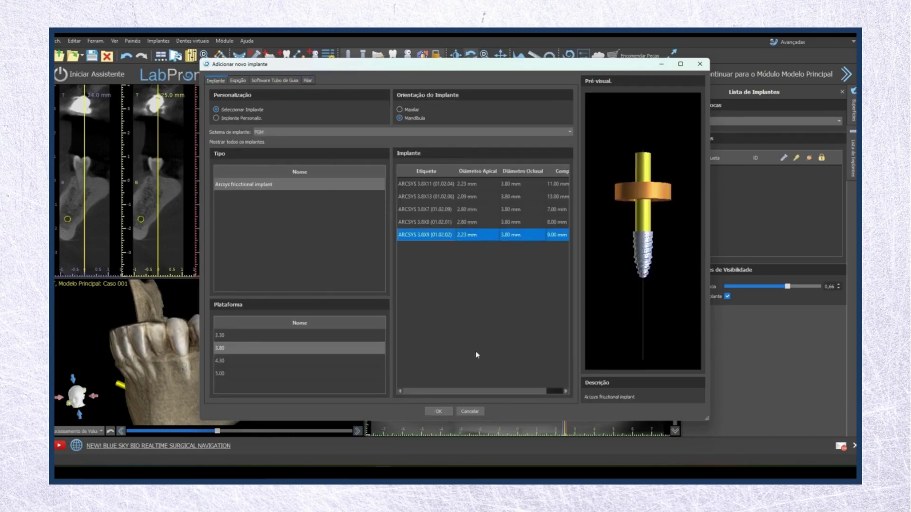
click(439, 411)
Step: Look through the list of available guided surgery drill kits
click(802, 122)
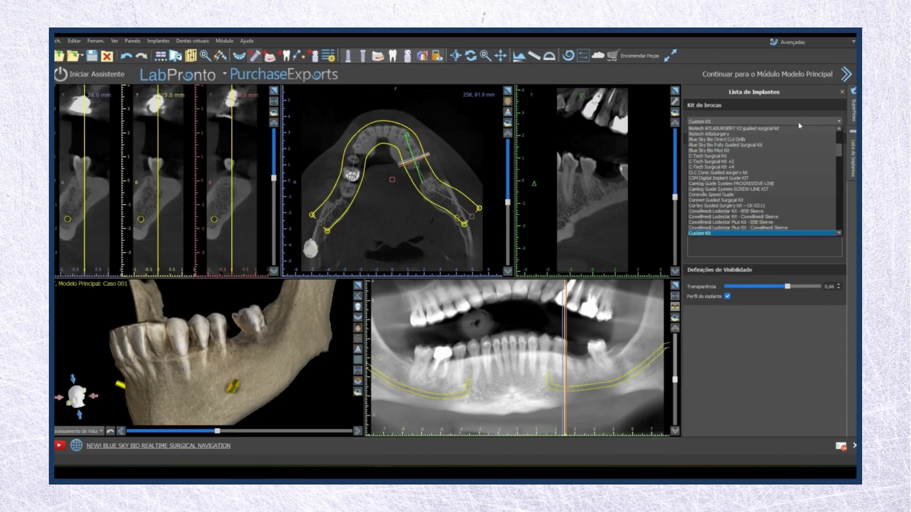
scroll(747, 184, down, 10)
scroll(747, 183, down, 10)
scroll(747, 189, down, 7)
drag(840, 223, 836, 142)
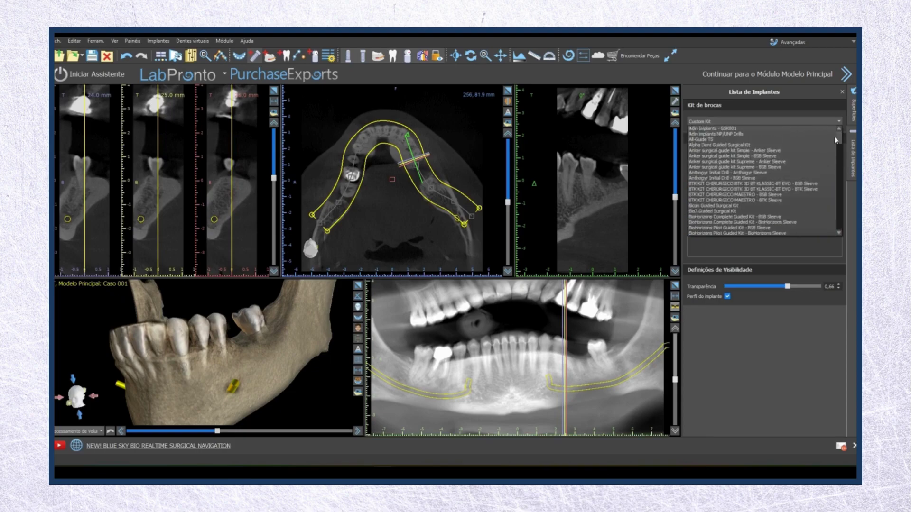
scroll(838, 139, down, 5)
click(774, 155)
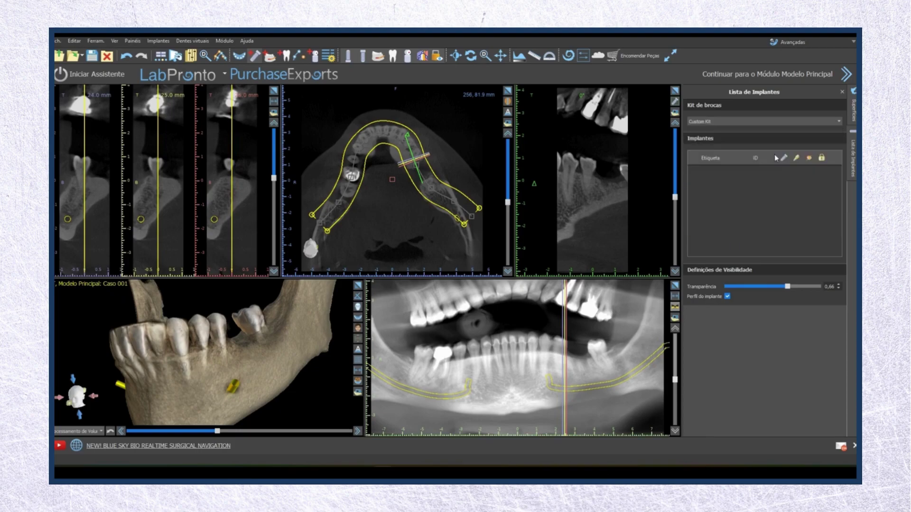
Step: Place the ARCSYS 3.8X9 implant in the gap between LL5 and LL7 and shift it within the ridge in the cross-section
click(579, 361)
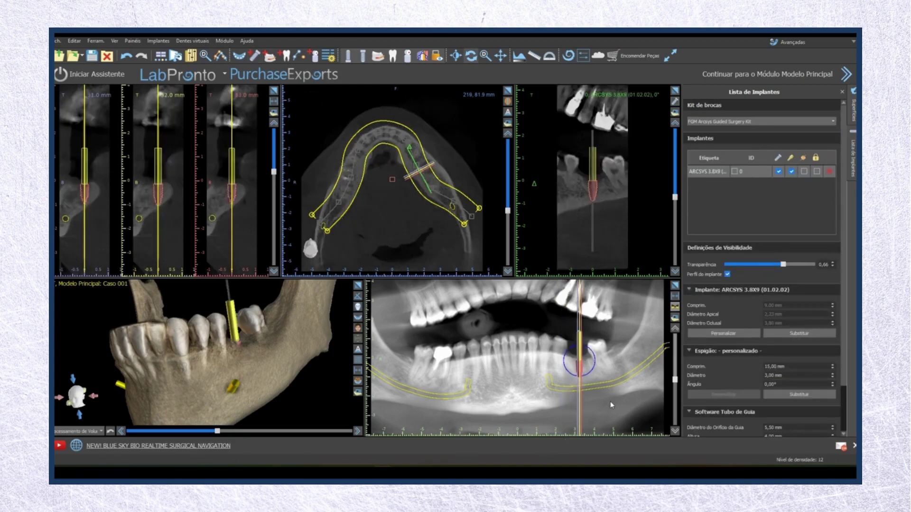
drag(232, 192, 223, 194)
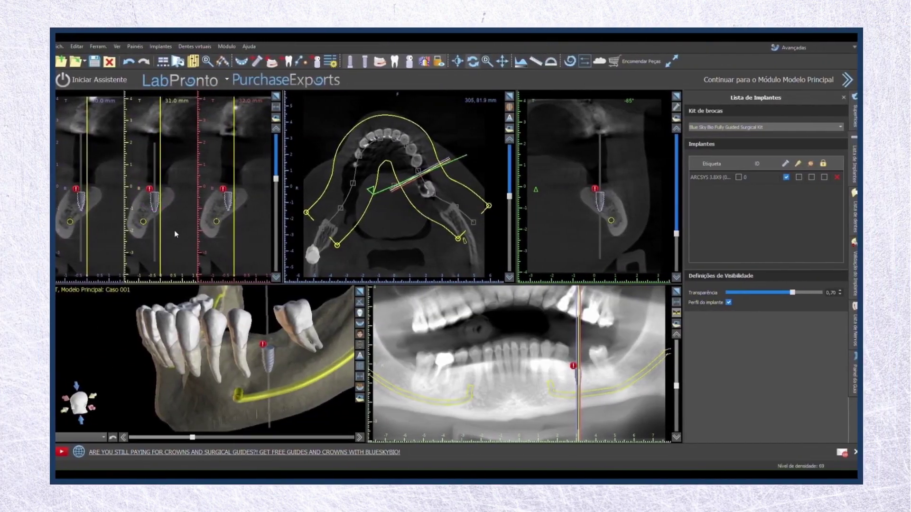
Step: Tilt the implant to follow the ridge in the cross-section and fine-tune its position between the neighbouring teeth in the panoramic view
scroll(289, 381, up, 3)
scroll(316, 420, down, 2)
drag(315, 420, 258, 404)
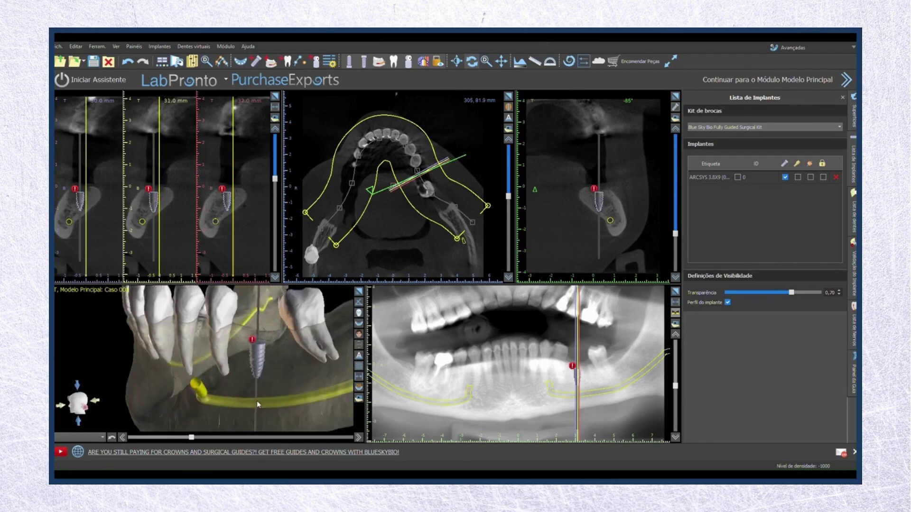
click(163, 213)
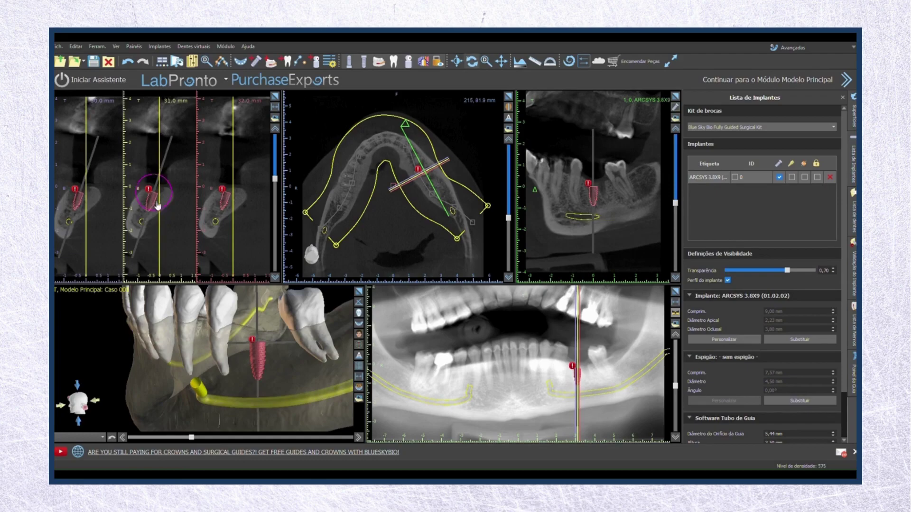
drag(157, 205, 155, 204)
right_drag(233, 344, 216, 327)
click(248, 359)
drag(577, 374, 581, 373)
Step: Open the implant validation settings and results to review the warning on the placed implant
right_drag(251, 364, 291, 366)
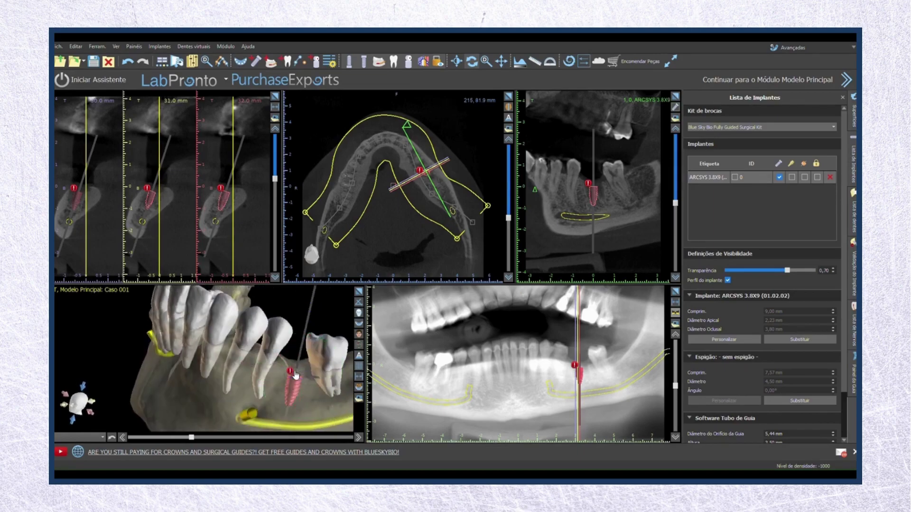
click(853, 273)
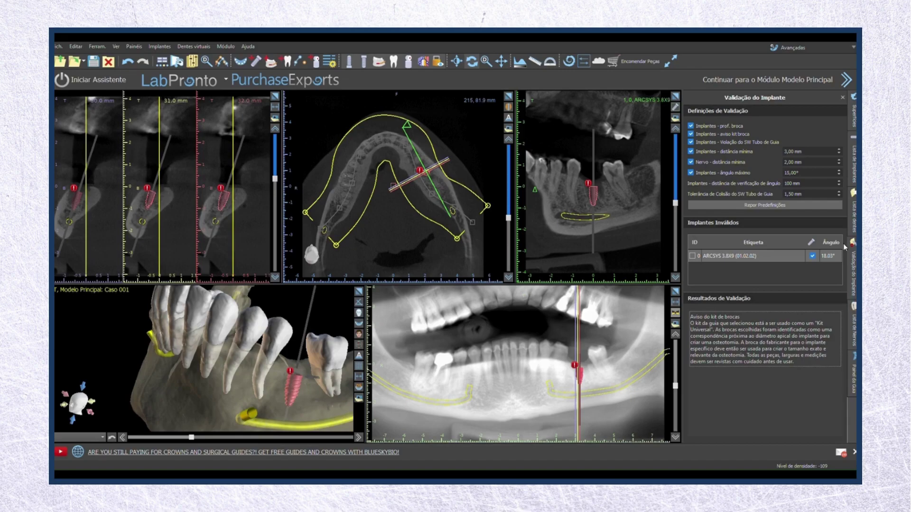
Step: Open the ARCSYS 3.8X9 implant in the implant list and bring up its guide tube offset for editing
click(853, 227)
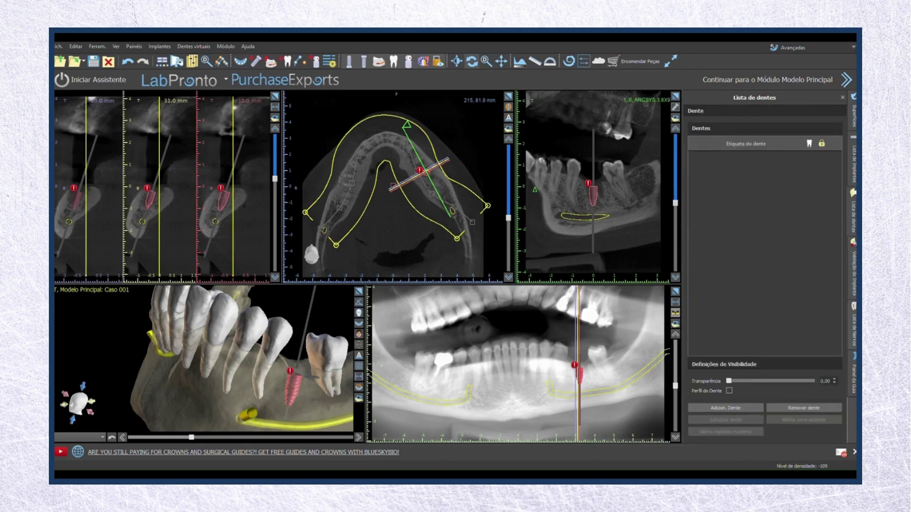
click(854, 181)
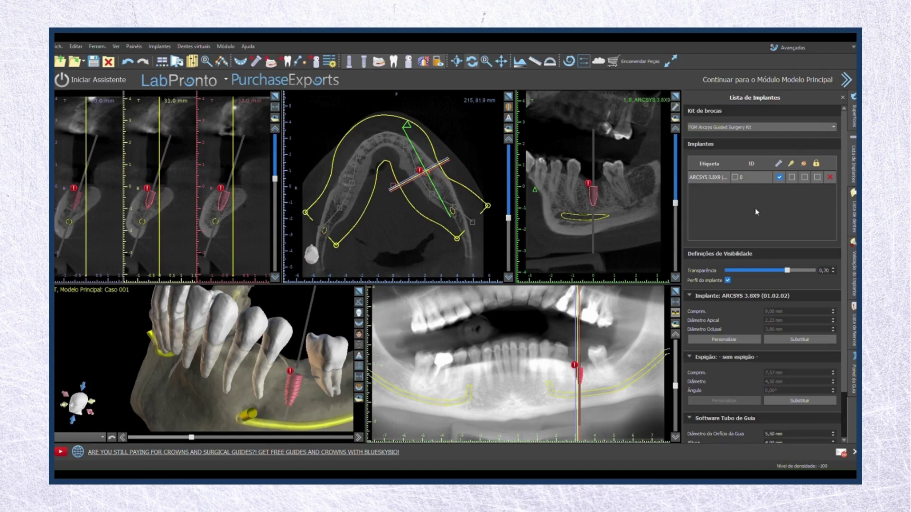
click(292, 387)
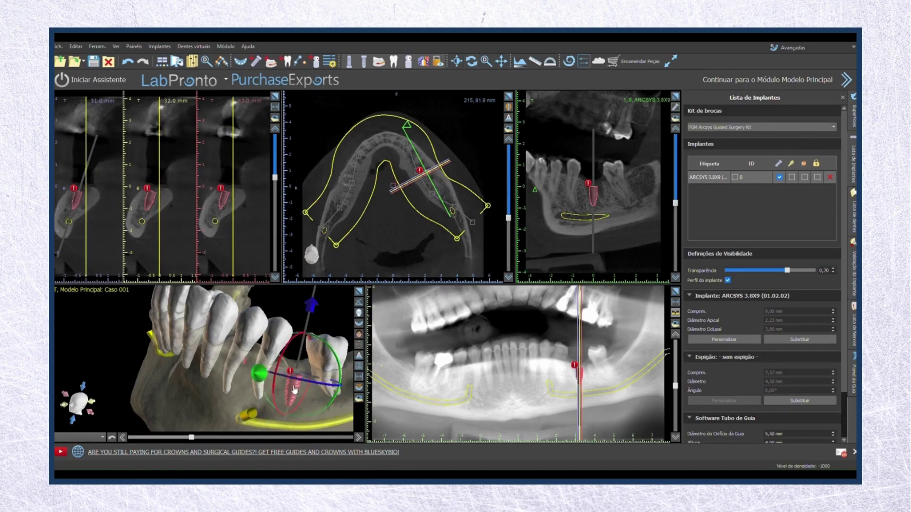
click(735, 178)
click(735, 179)
scroll(772, 245, down, 3)
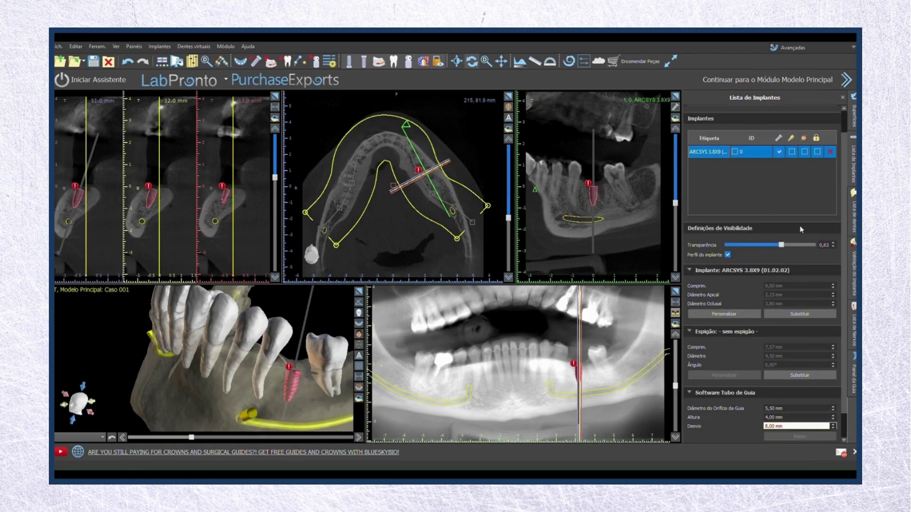
double_click(771, 431)
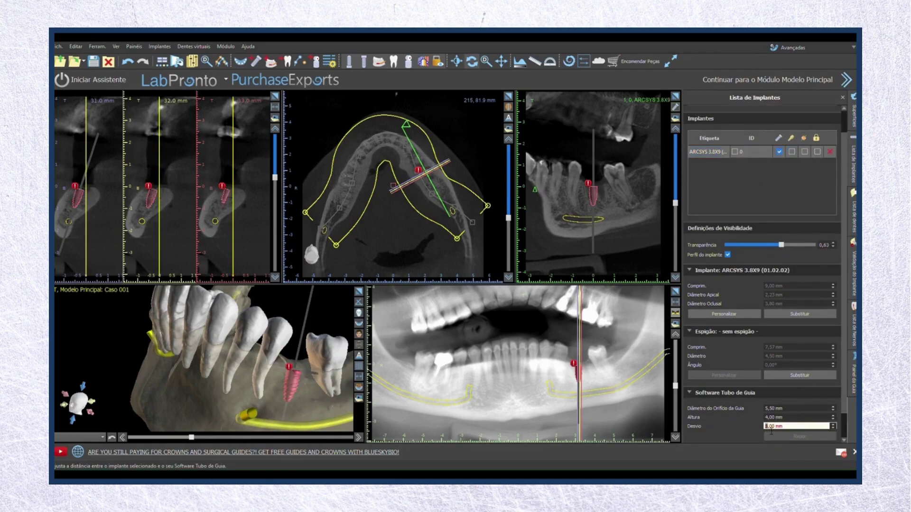
key(Tab)
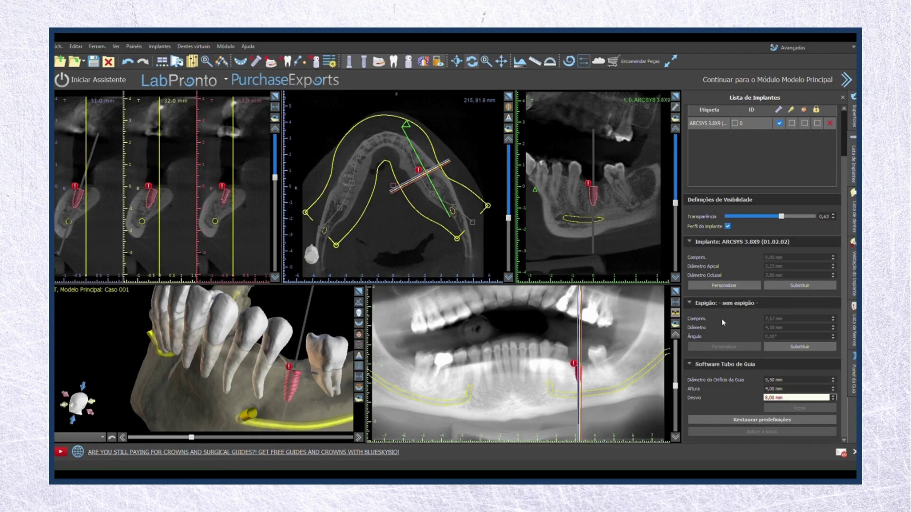
Step: Nudge the implant slightly deeper within the ridge in the cross-section and inspect it against the nerve in 3D
scroll(722, 319, up, 2)
drag(218, 346, 297, 342)
click(295, 339)
drag(155, 203, 154, 207)
drag(303, 332, 325, 354)
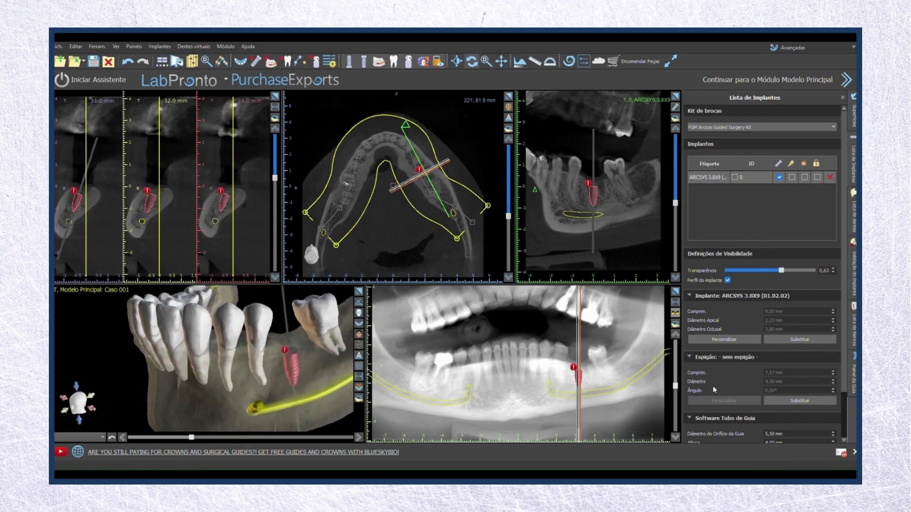
Step: Open the implant validation settings and turn off the drill depth check (Implantes - prof. broca)
click(853, 341)
click(851, 291)
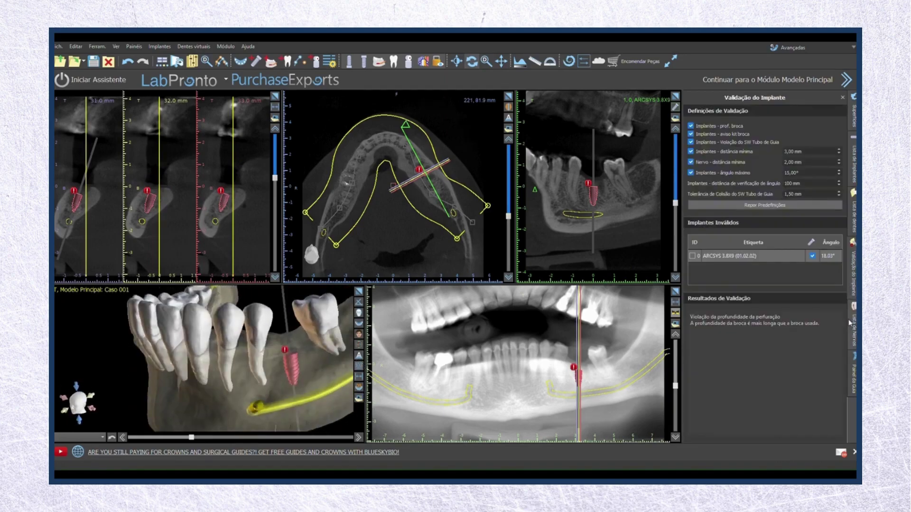
click(691, 126)
click(691, 127)
click(692, 126)
Step: Test the nerve distance check by moving the implant towards the nerve in the cross-section, and move it back into the ridge
drag(326, 373, 105, 346)
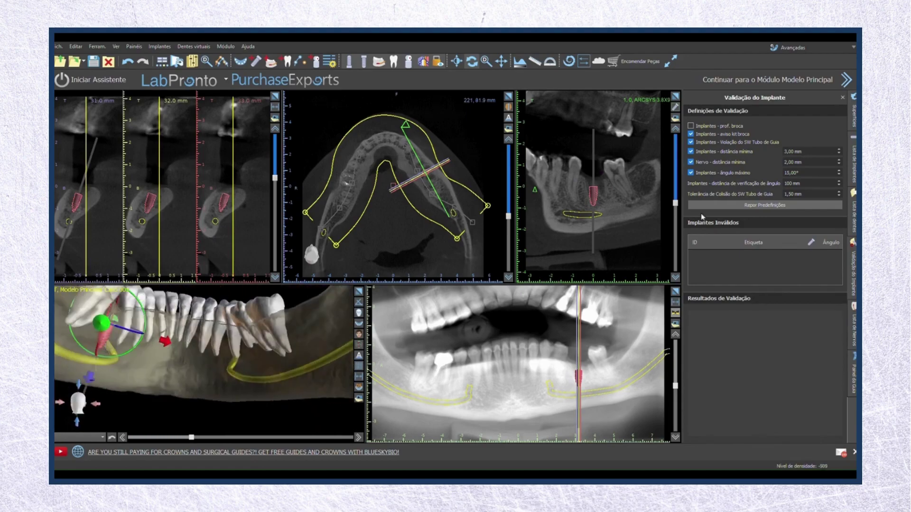
drag(65, 326, 276, 373)
drag(227, 205, 221, 212)
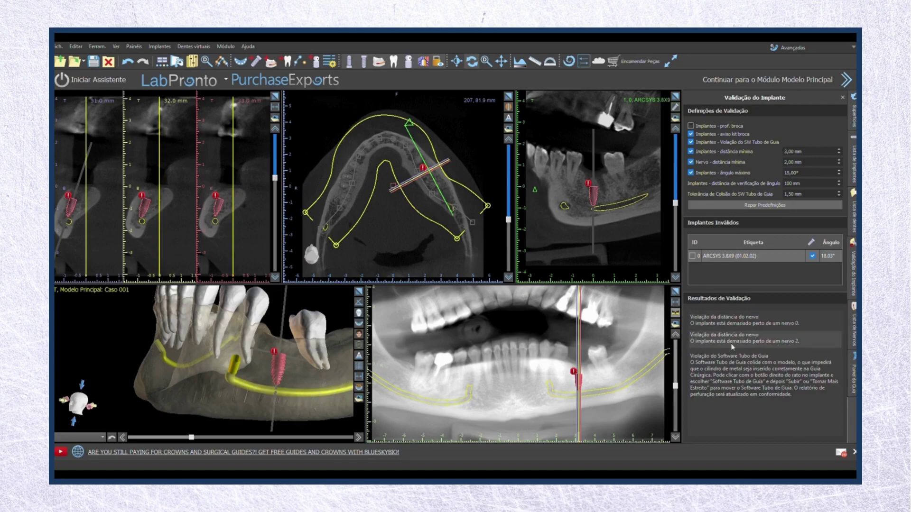
drag(219, 210, 223, 207)
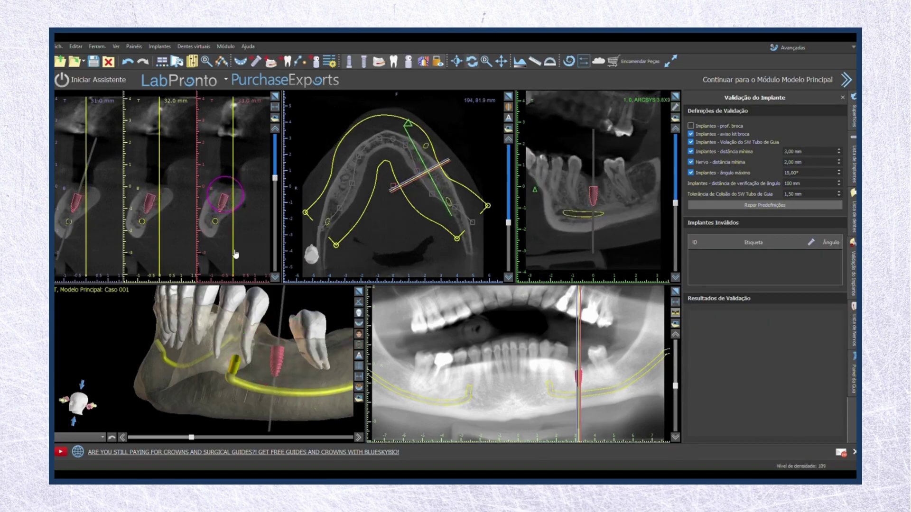
Step: Fine-tune the implant's position within the ridge in the cross-section and check it against the dental arch in 3D
drag(249, 337, 92, 429)
drag(255, 430, 226, 330)
drag(214, 199, 228, 212)
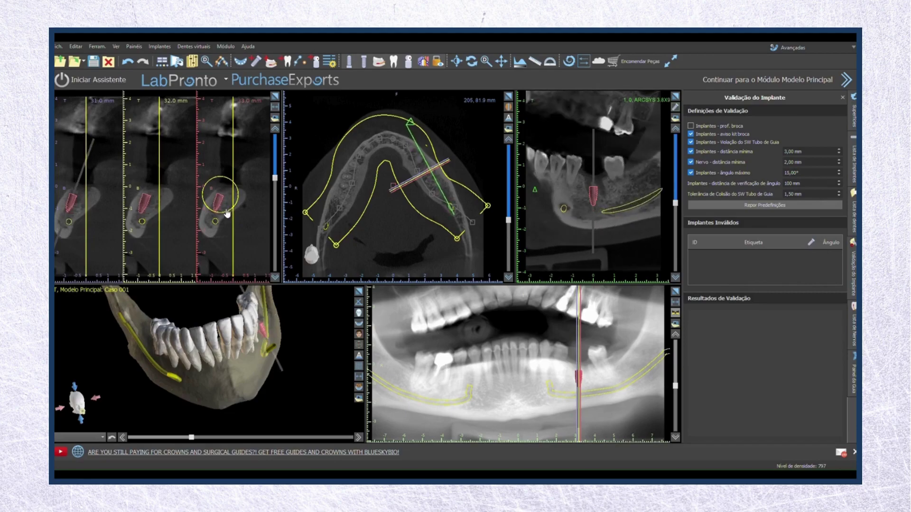
drag(227, 213, 227, 211)
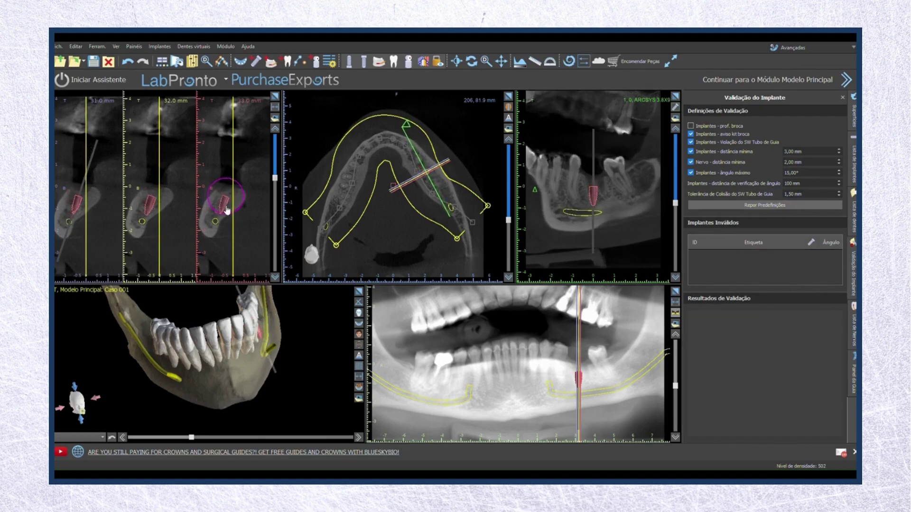
drag(222, 313, 240, 386)
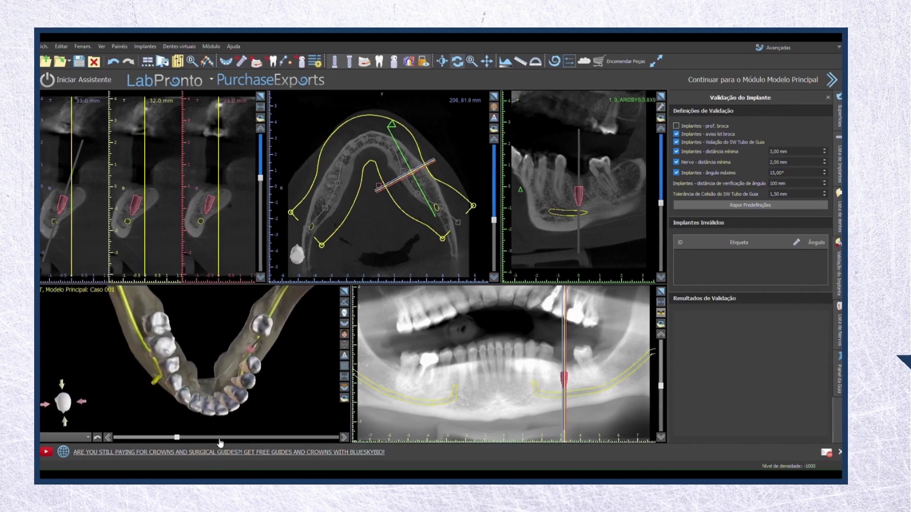
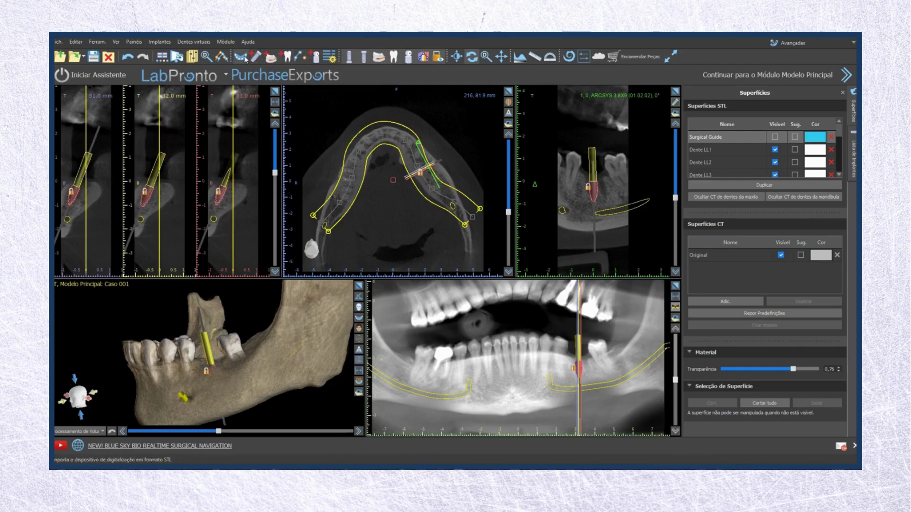
Step: Import the shell_occlusion_l STL scan from the Escaneamento folder and assign it to the mandible
click(245, 59)
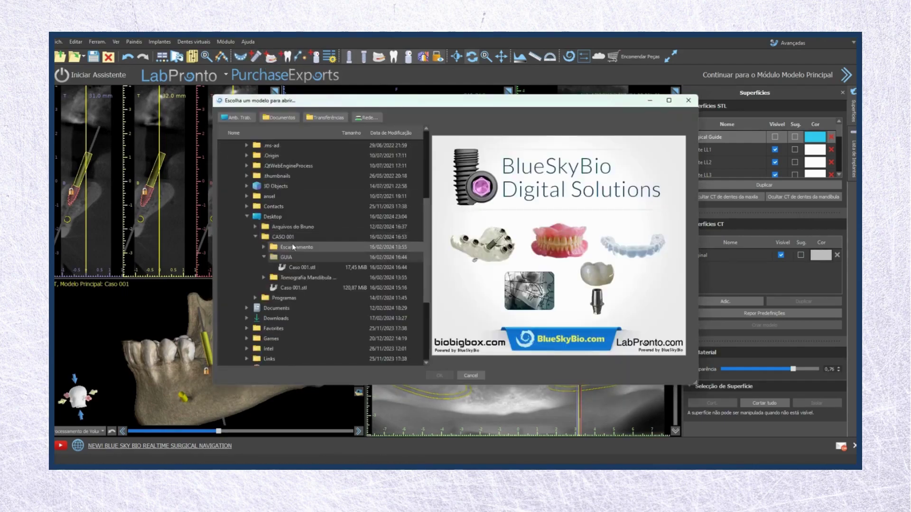
double_click(291, 246)
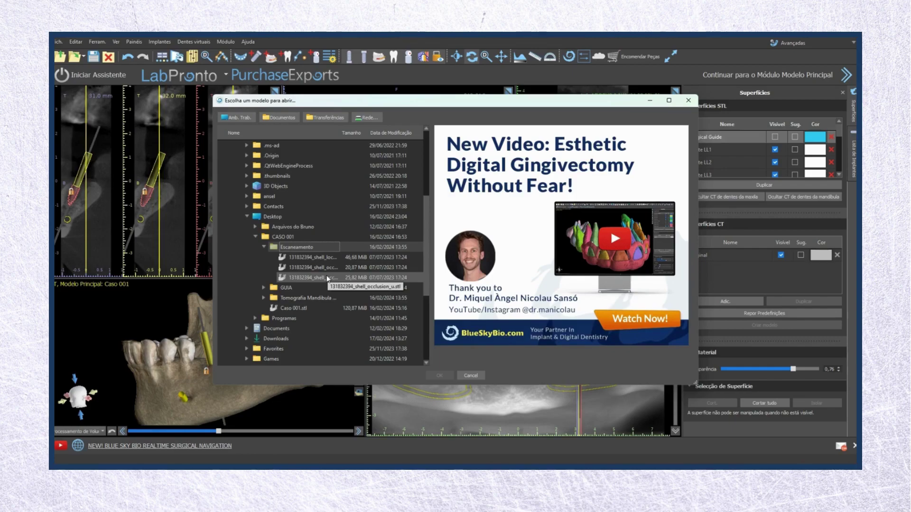
double_click(328, 278)
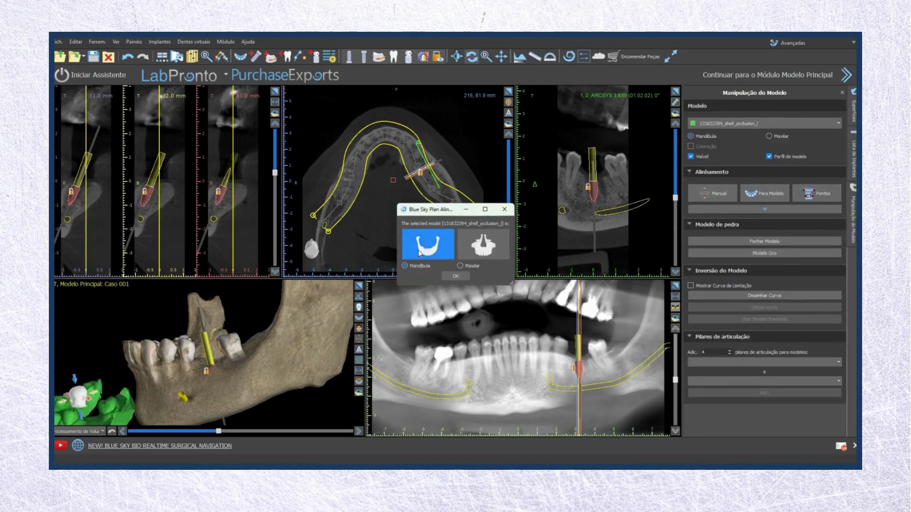
click(455, 277)
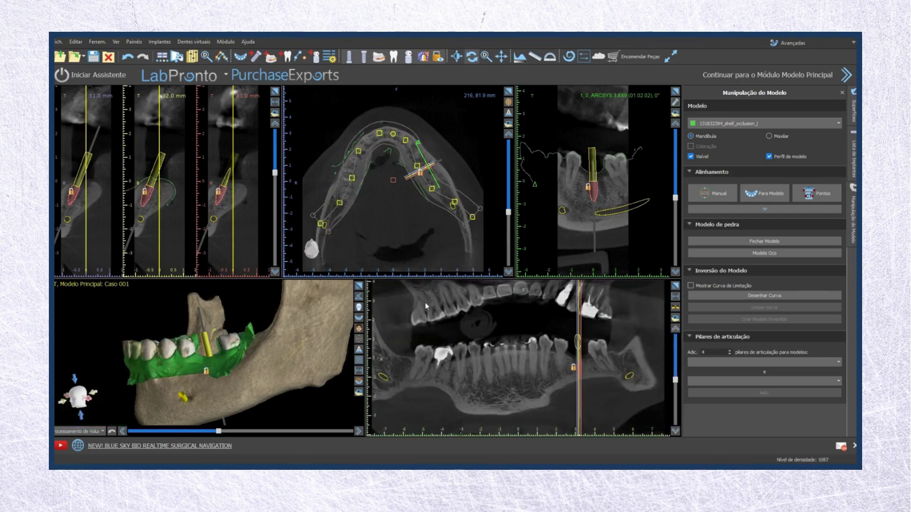
Step: Enlarge the 3D view, inspect how the green scan fits the teeth, and bring up its manual alignment handles
click(360, 286)
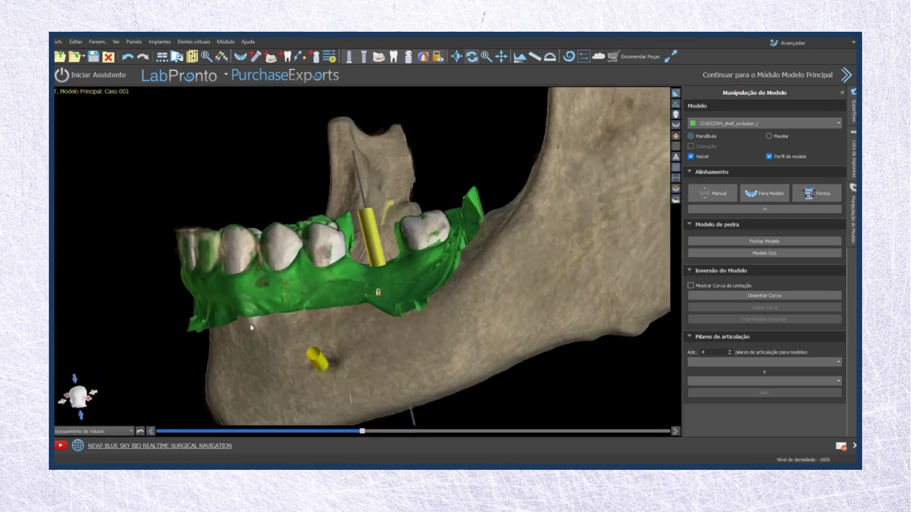
drag(250, 324, 318, 332)
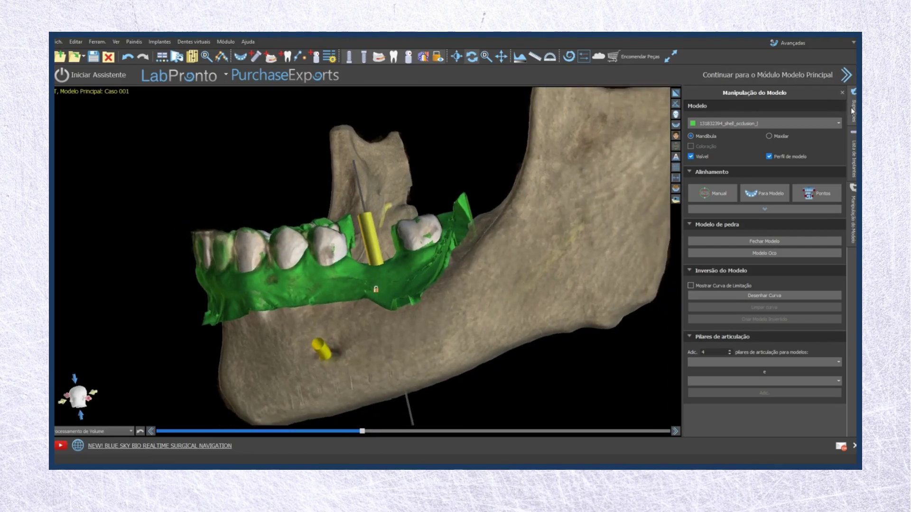
drag(263, 269, 377, 386)
drag(531, 189, 561, 123)
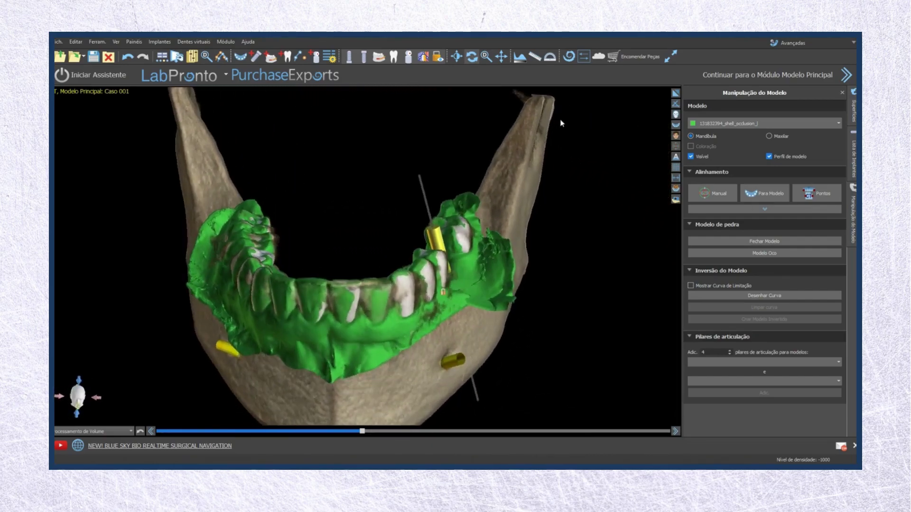
click(735, 196)
drag(577, 287, 621, 282)
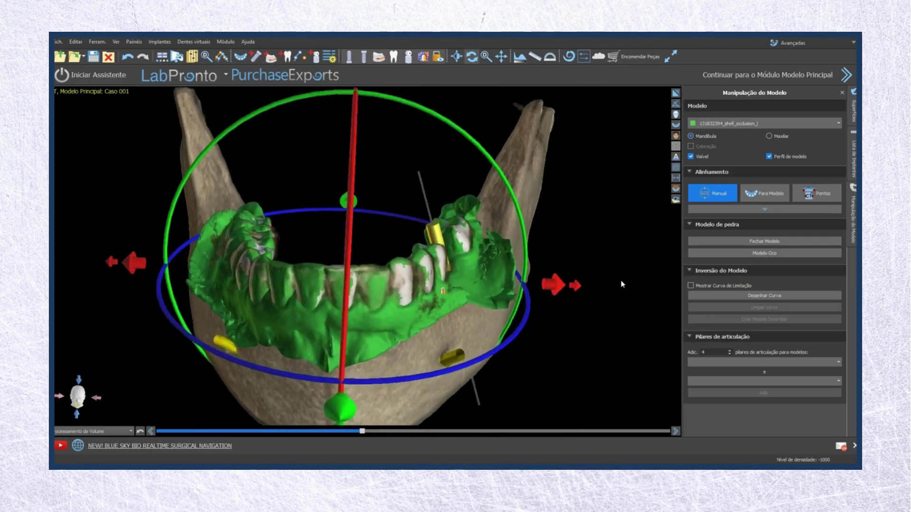
Step: Start point-based alignment of the imported scan and place the first point on the lower right first molar of the CT surface
click(803, 195)
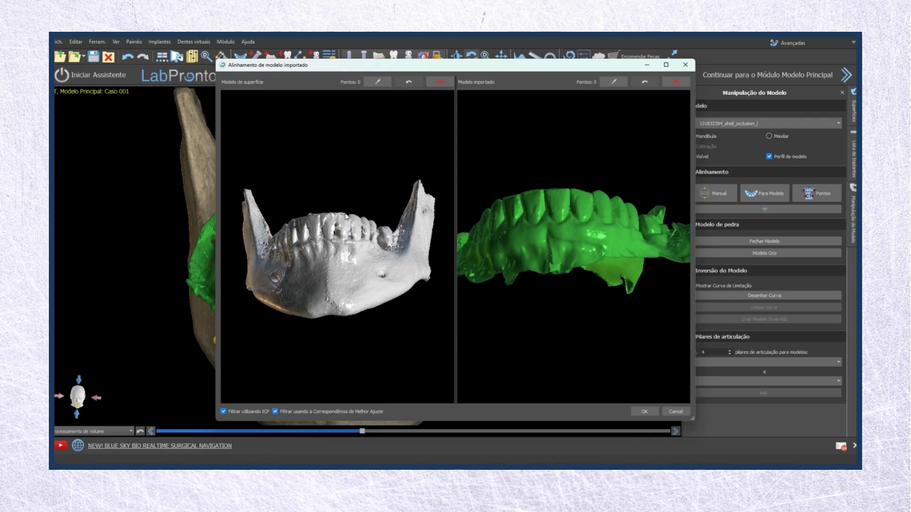
scroll(390, 178, up, 5)
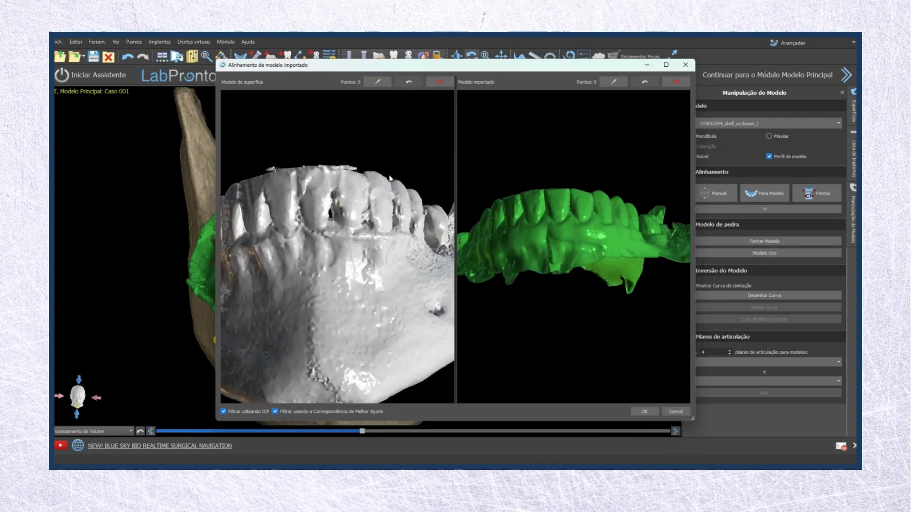
scroll(390, 179, down, 4)
right_drag(300, 214, 394, 247)
right_drag(323, 237, 340, 251)
click(378, 82)
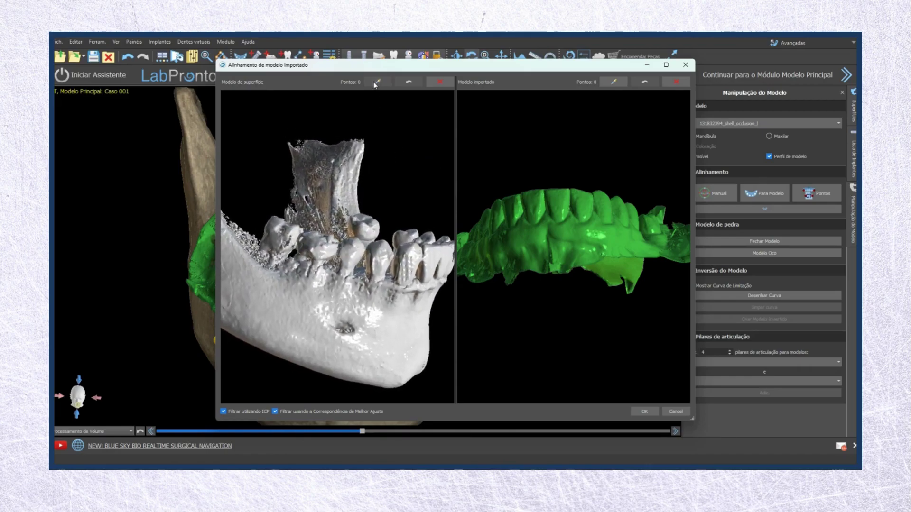
click(314, 245)
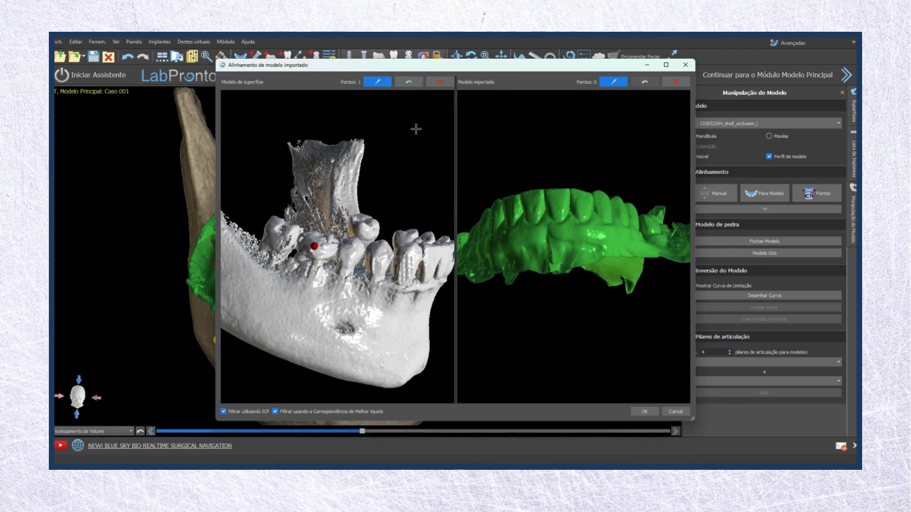
Step: Place the matching first molar point on the scan and a second point pair on the lower right first premolar of both models
click(614, 82)
drag(512, 220, 659, 283)
click(614, 83)
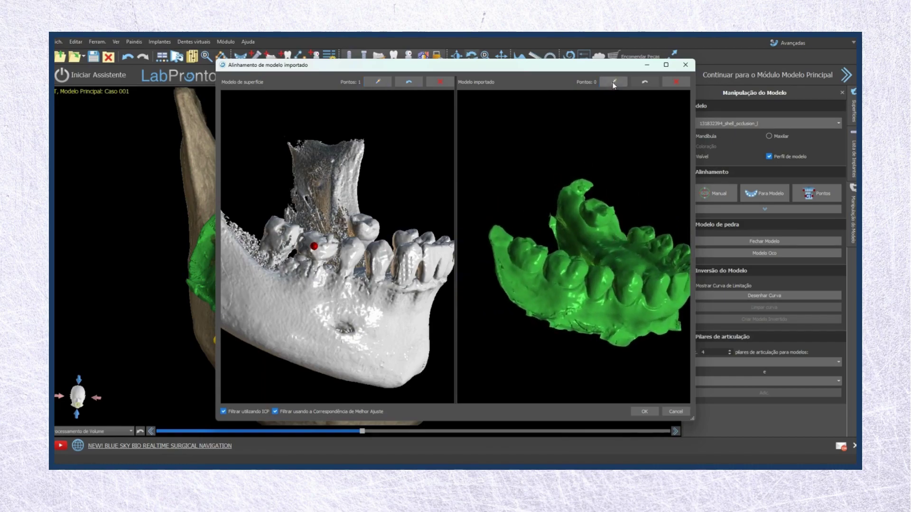
click(563, 271)
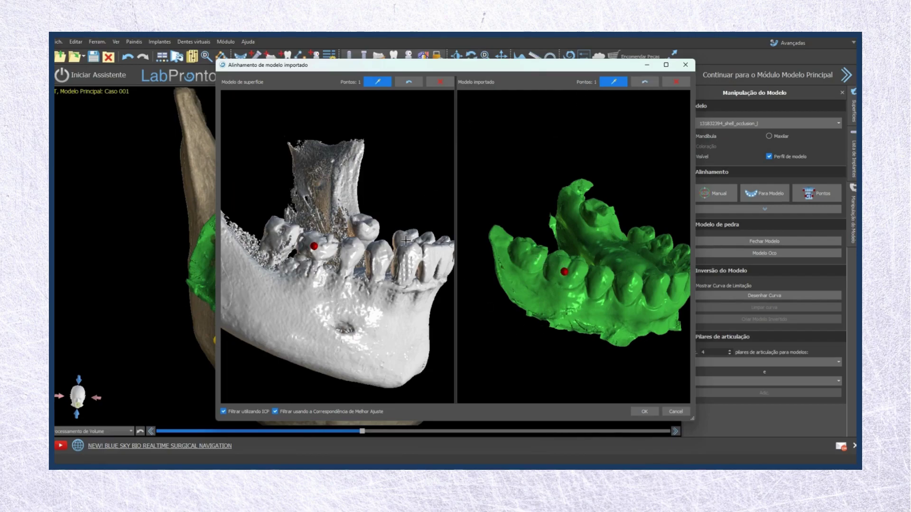
click(378, 259)
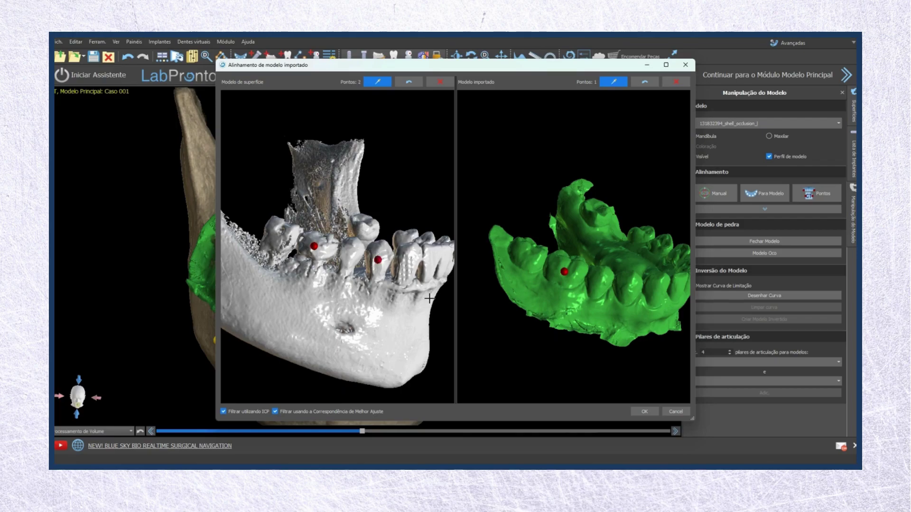
click(627, 287)
Step: Mark a third matching point pair on the lower left molar behind the gap on the scan and the CT surface
click(389, 84)
drag(413, 291, 300, 280)
mouse_move(651, 297)
mouse_down()
mouse_move(442, 276)
mouse_move(579, 317)
mouse_move(566, 279)
mouse_up()
click(614, 81)
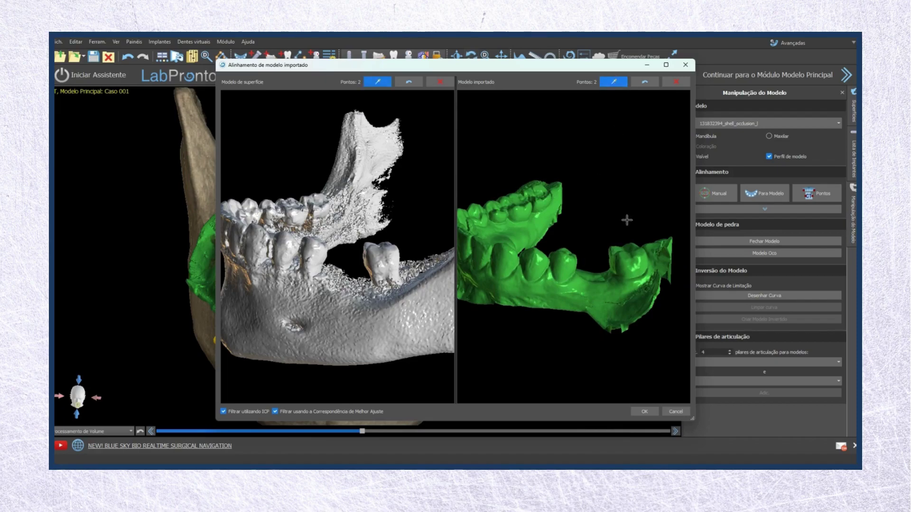
click(632, 268)
click(383, 264)
Step: Mark a fourth matching point pair on the lower left first premolar of the CT surface and the scan
click(615, 81)
drag(237, 304, 284, 315)
click(622, 82)
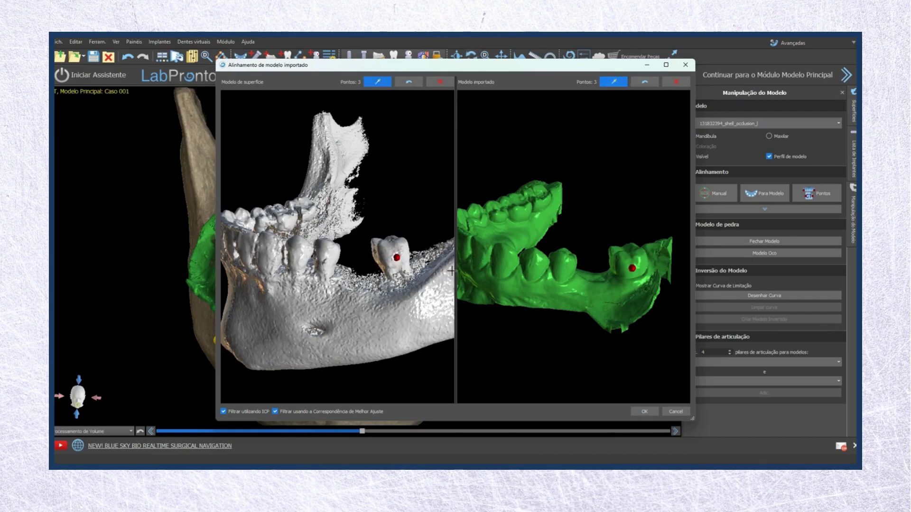
click(298, 256)
click(533, 267)
Step: Mark two more matching point pairs on the lower front teeth of both models and apply the alignment with ICP and best-fit filtering
drag(492, 273, 480, 304)
drag(330, 316, 296, 269)
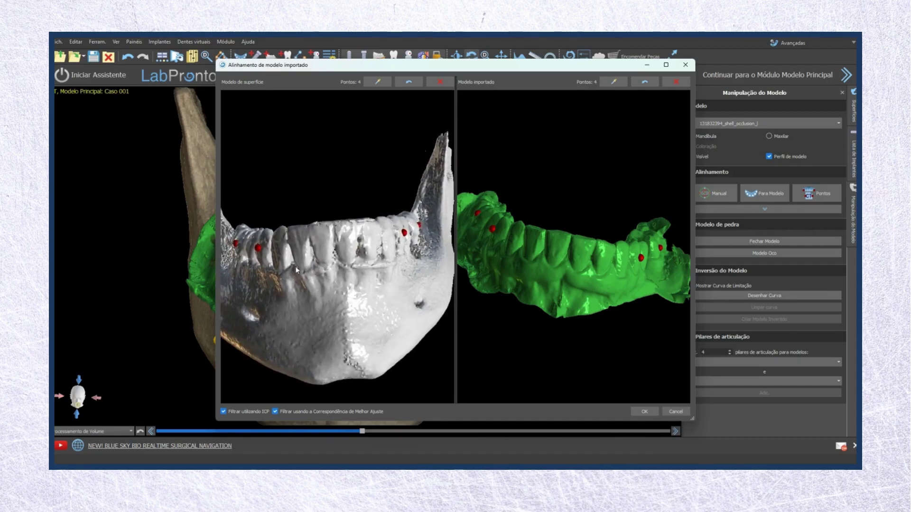
click(375, 82)
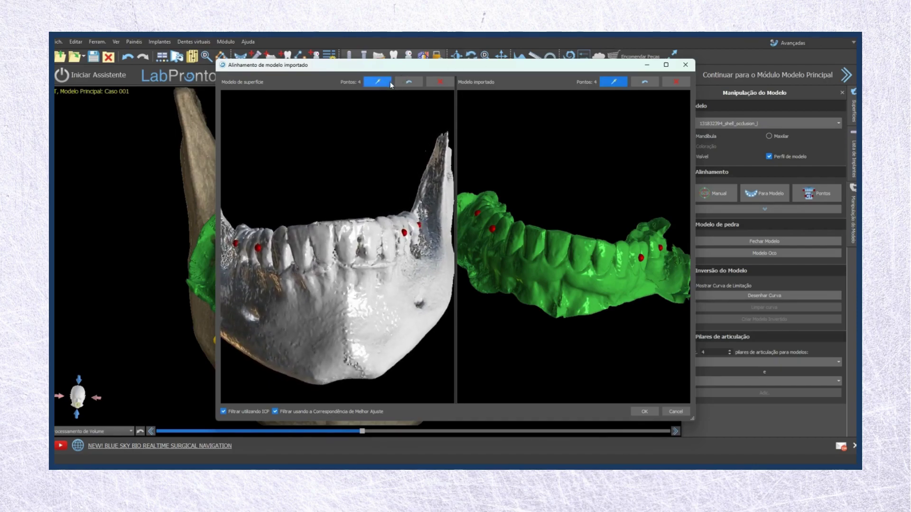
click(321, 241)
click(349, 240)
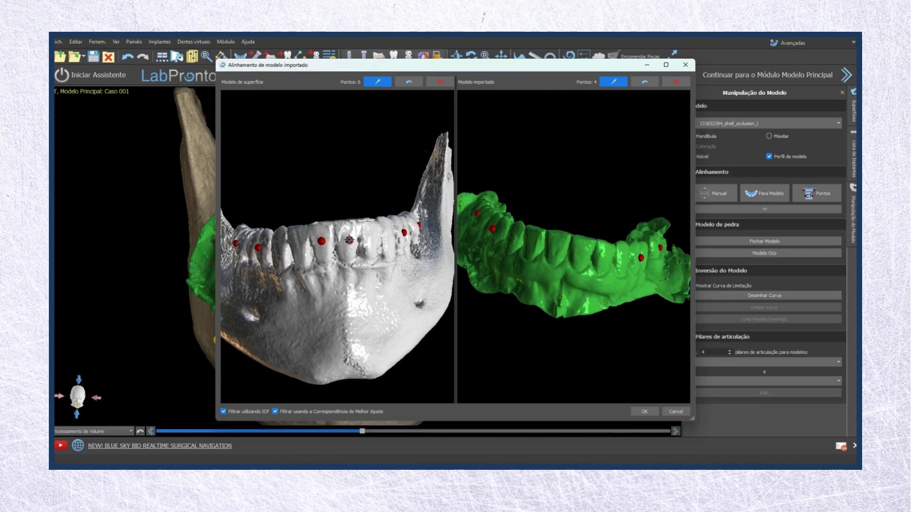
click(556, 245)
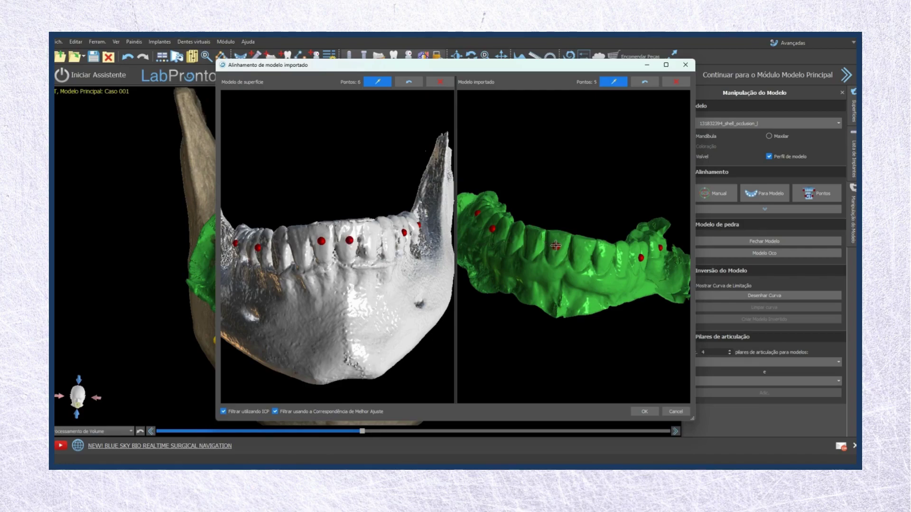
click(583, 251)
click(644, 412)
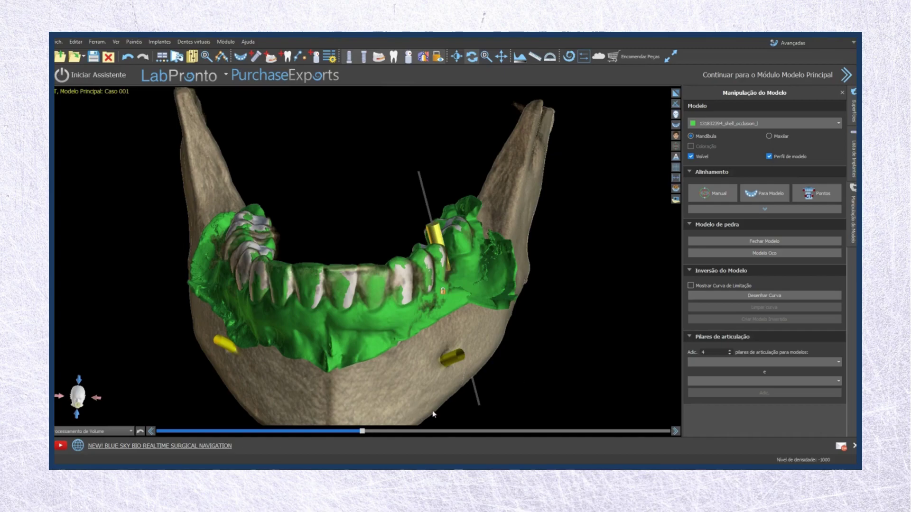
Step: Refine the scan's alignment to the mandible with automatic alignment and inspect the fit around the dental arch
scroll(519, 395, up, 2)
drag(184, 388, 258, 327)
click(765, 209)
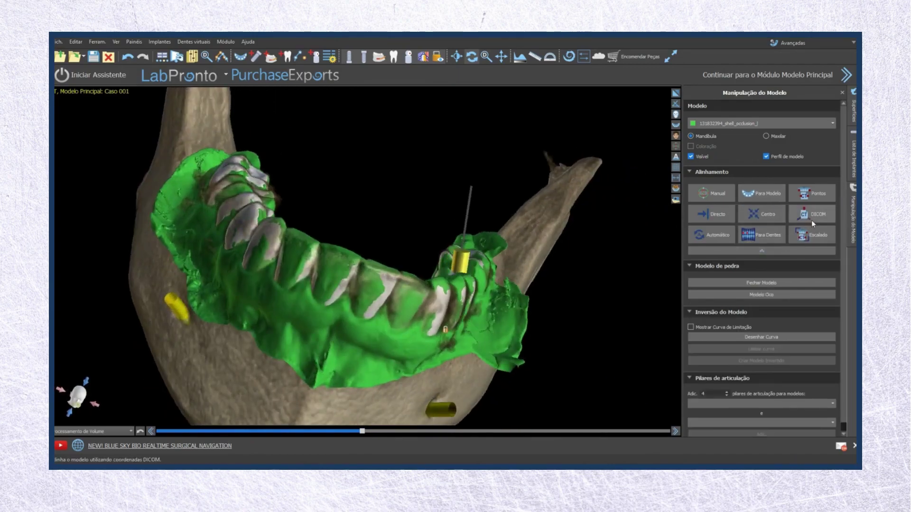
click(717, 236)
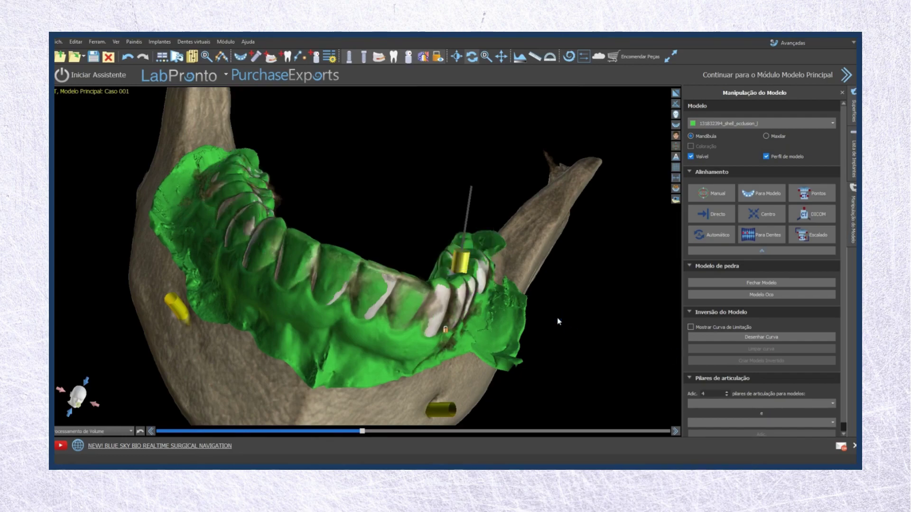
scroll(383, 204, up, 4)
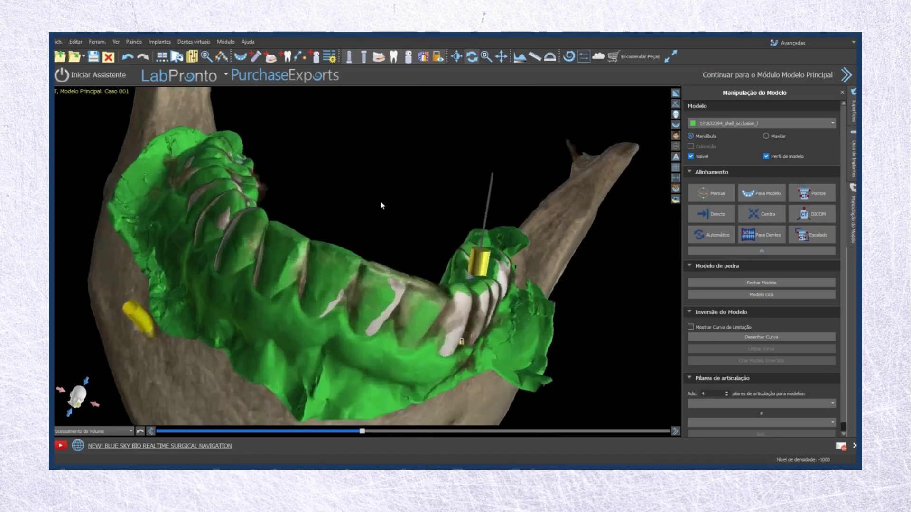
drag(382, 205, 337, 219)
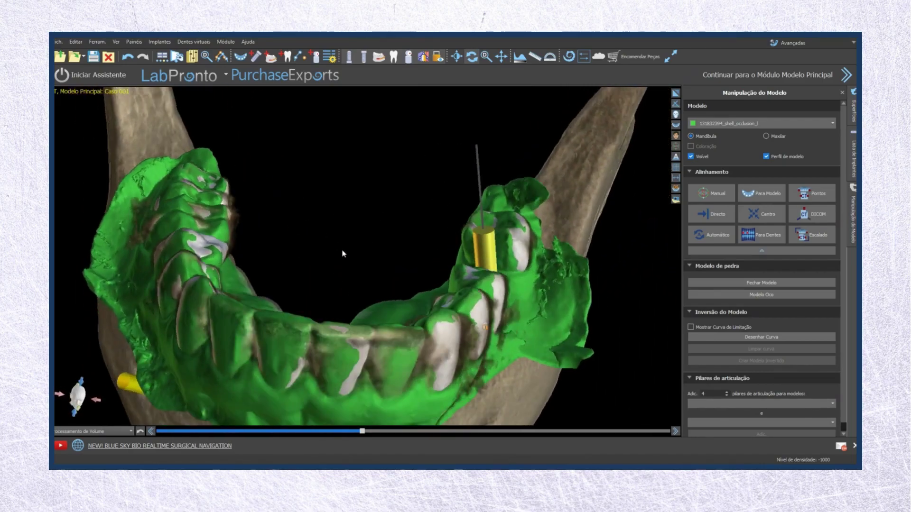
scroll(345, 255, down, 5)
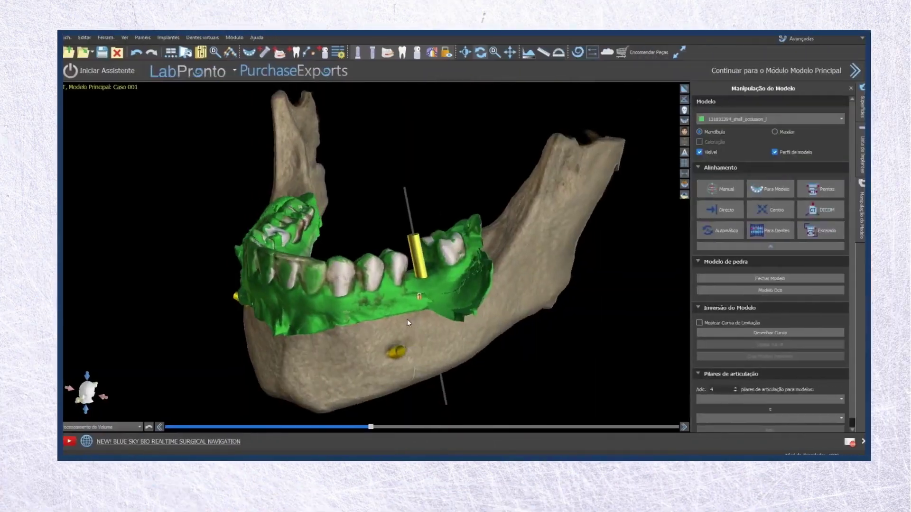
Step: Add a medium lower left first molar from the Mitch Hurst Flat Anatomy Library and place it over the implant
drag(407, 320, 380, 367)
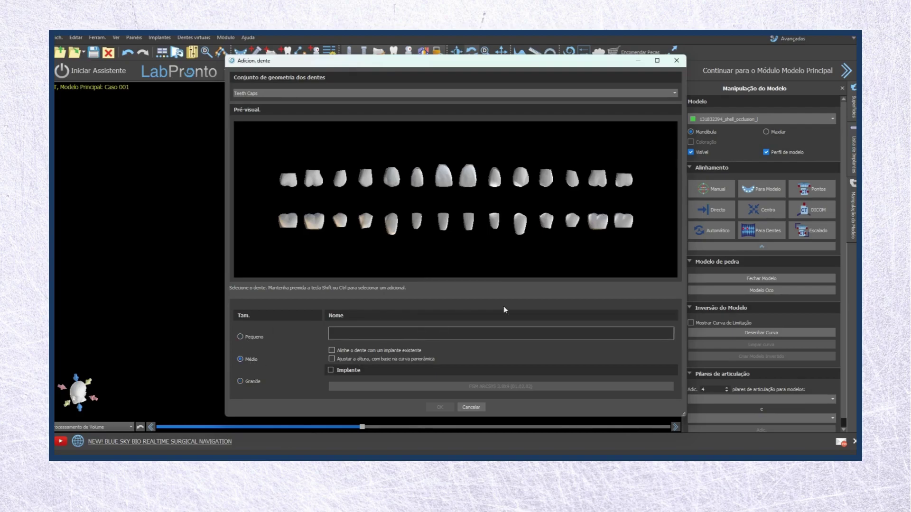
click(598, 224)
click(323, 94)
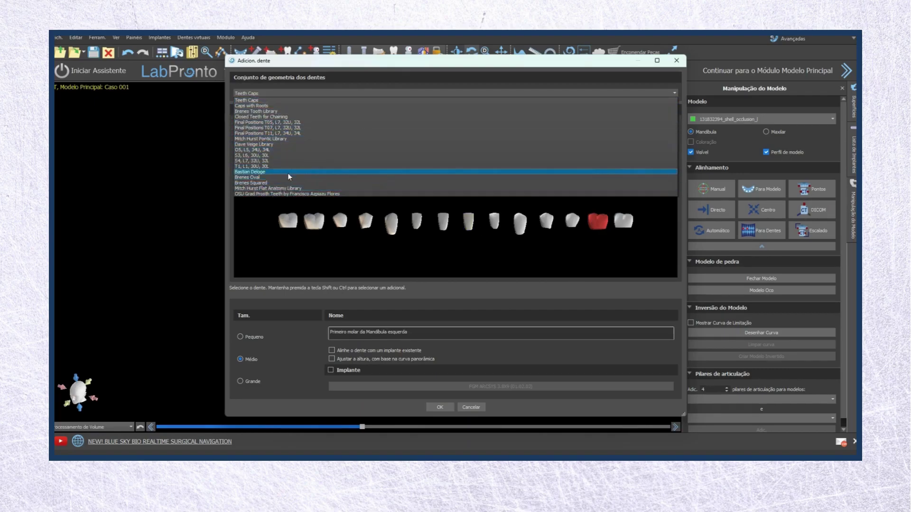
click(323, 211)
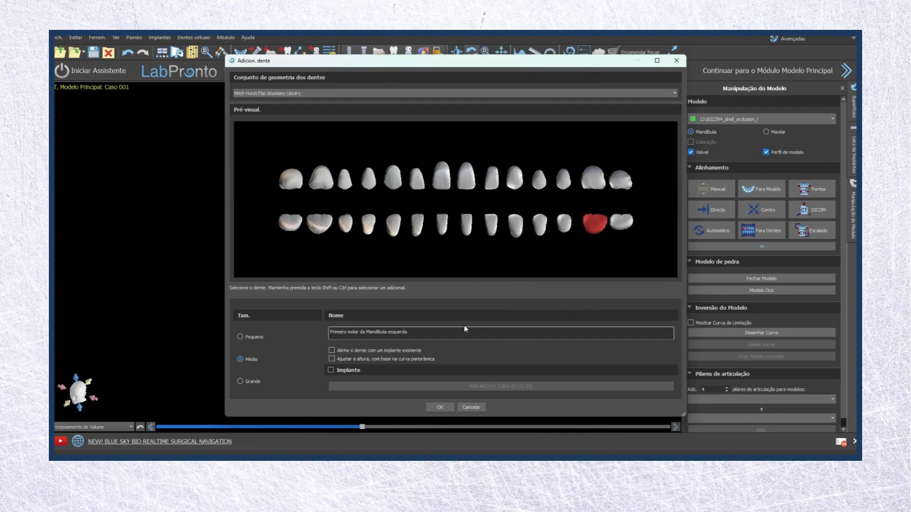
click(438, 406)
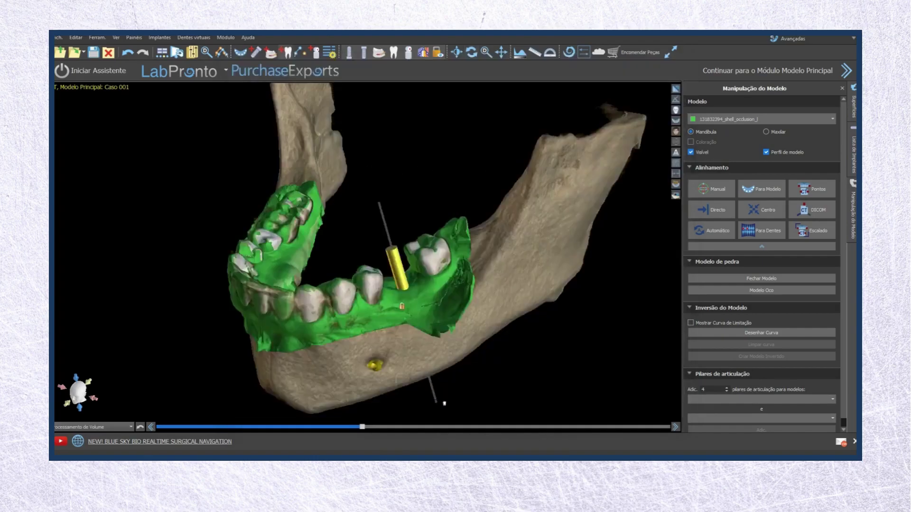
click(401, 281)
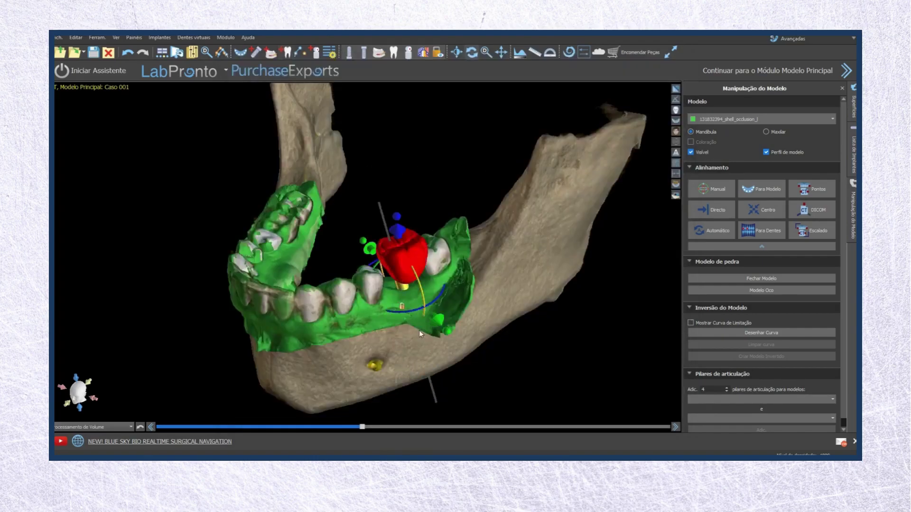
Step: Adjust the virtual molar's mesiodistal fit and lower it over the implant into the gap between the neighbouring teeth
drag(383, 361, 264, 281)
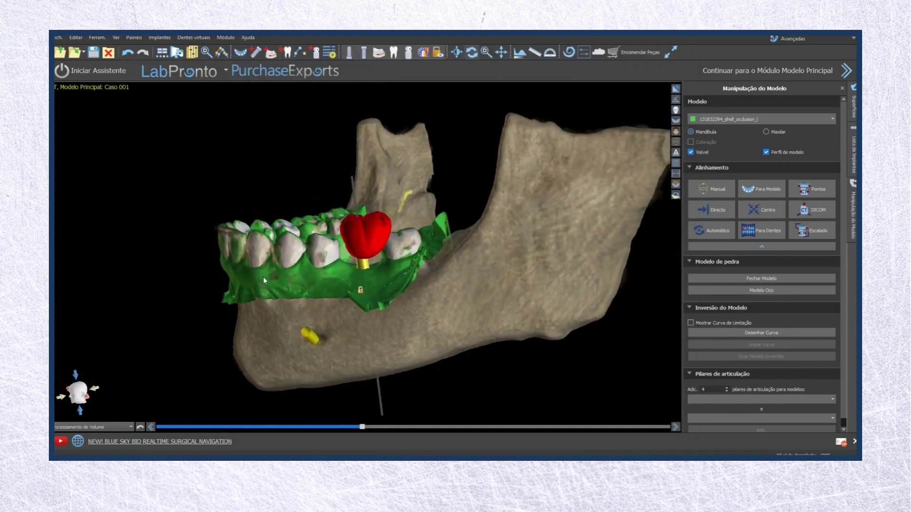
click(352, 244)
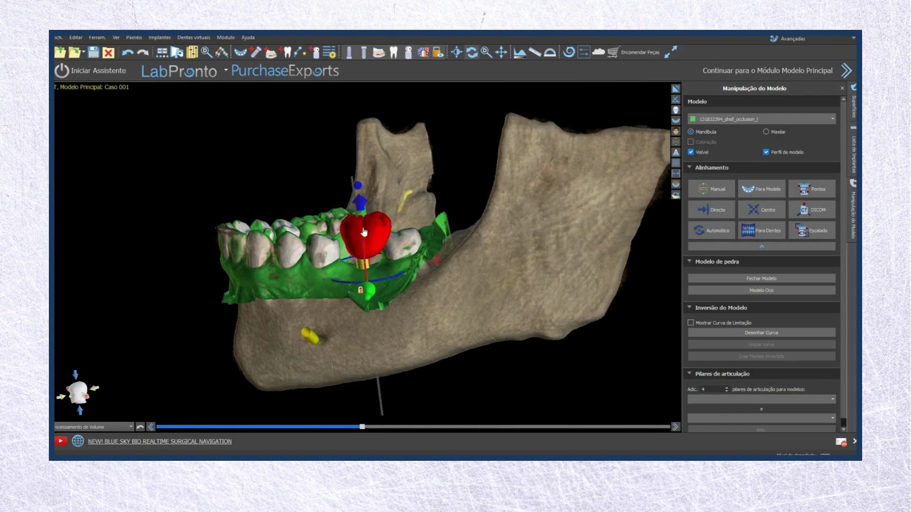
drag(360, 206, 351, 143)
mouse_move(307, 216)
mouse_down()
mouse_move(318, 215)
mouse_move(293, 217)
mouse_up()
mouse_move(359, 145)
mouse_down()
mouse_move(375, 224)
mouse_move(365, 128)
mouse_up()
drag(446, 193, 433, 196)
drag(365, 149, 383, 226)
Step: Reposition the virtual molar from the occlusal view so it sits over the implant in line with the adjacent teeth
drag(368, 193, 584, 227)
click(437, 279)
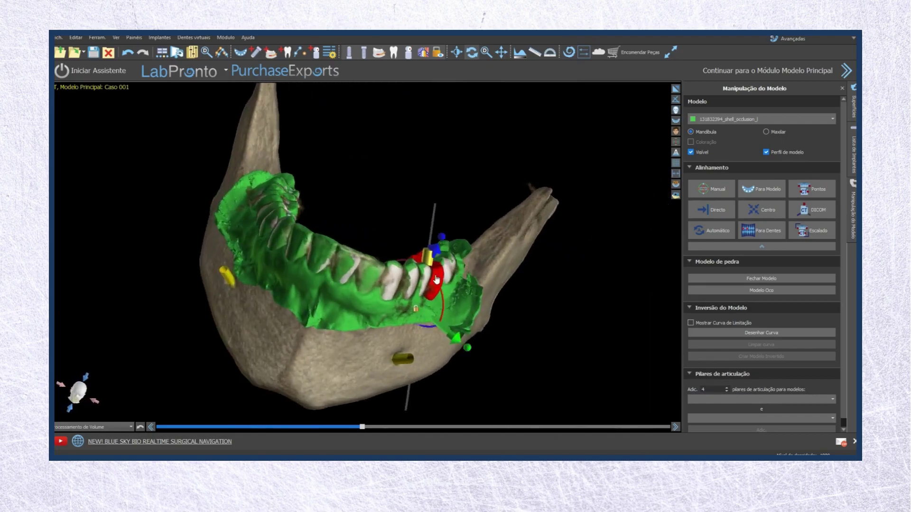
drag(489, 209, 284, 379)
click(395, 326)
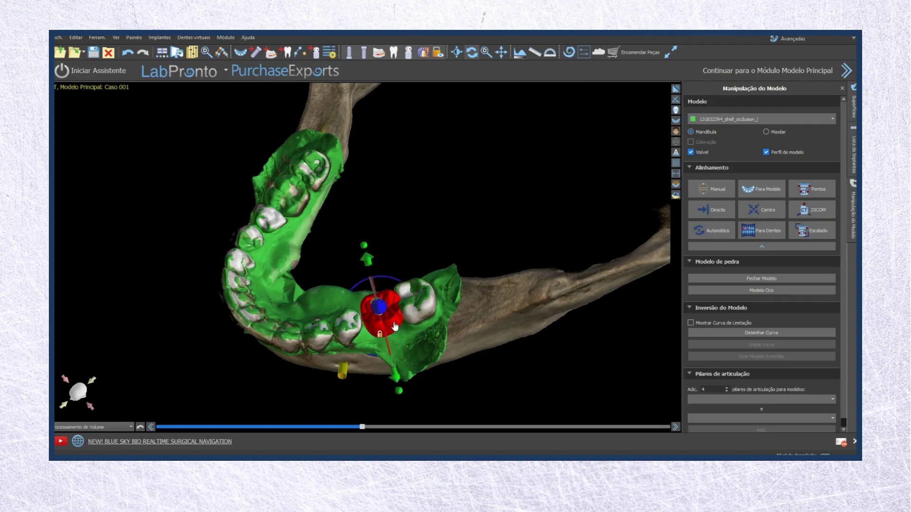
drag(394, 325, 380, 274)
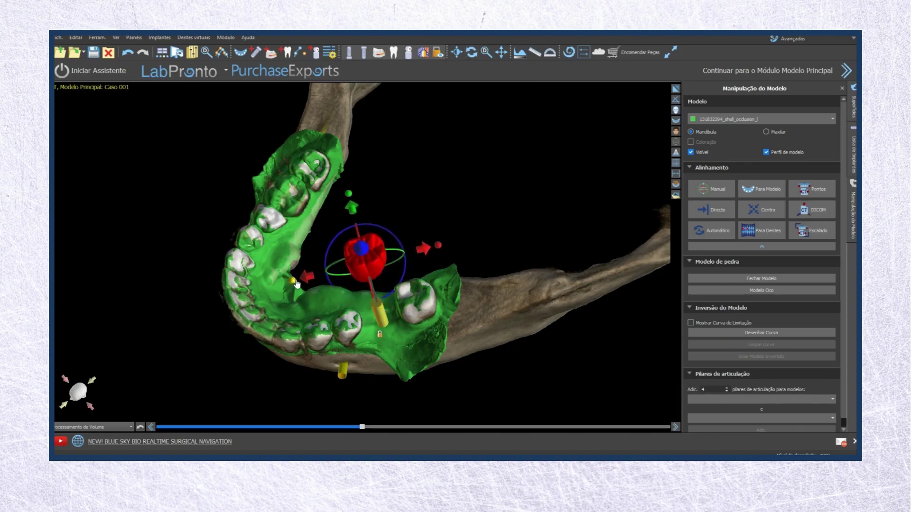
drag(364, 276, 375, 327)
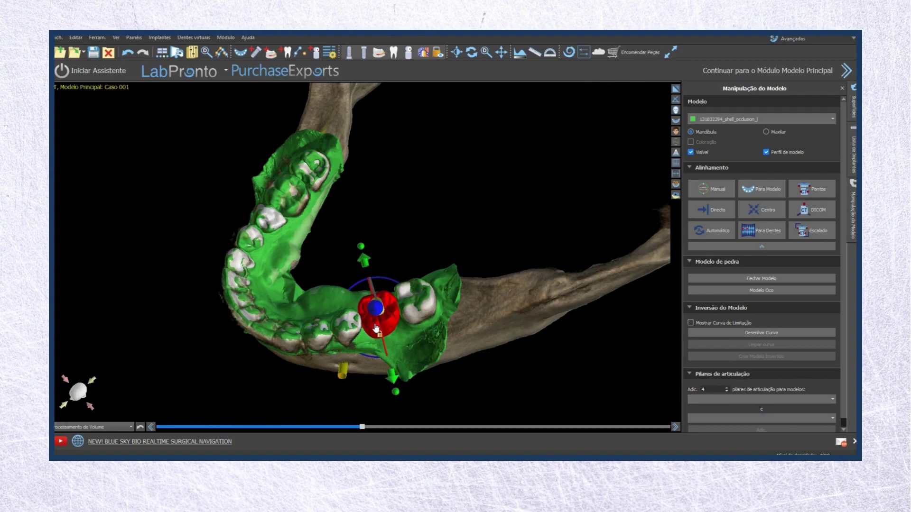
drag(371, 213, 391, 283)
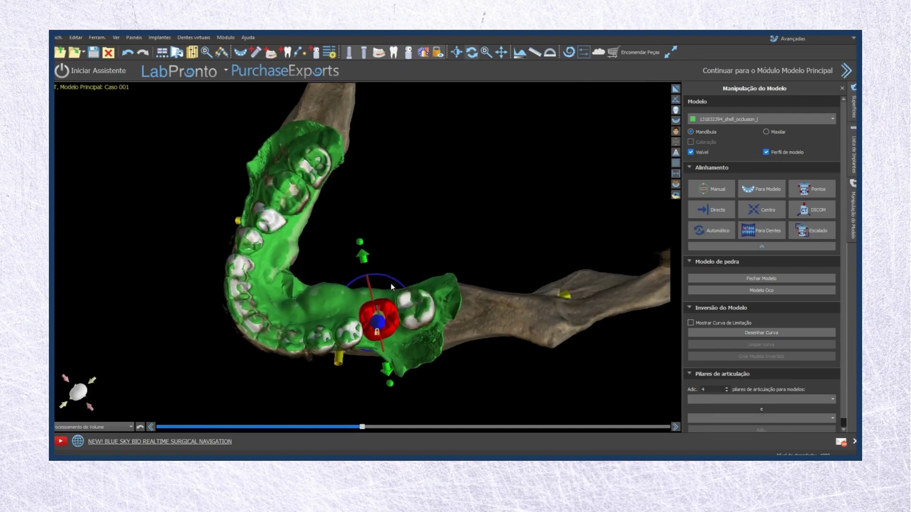
drag(366, 315, 368, 315)
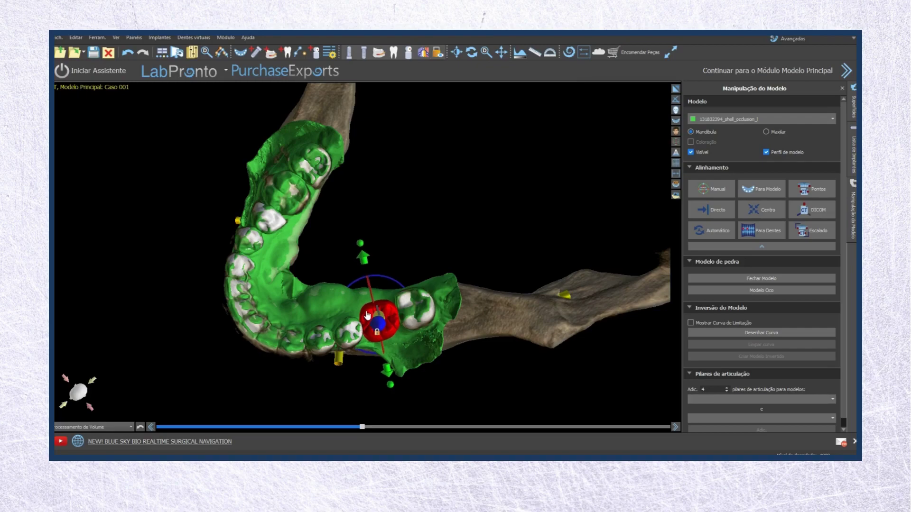
Step: Nudge the virtual molar slightly from the buccal side and fine-tune its buccolingual tilt
drag(402, 377, 337, 116)
click(374, 260)
drag(374, 259, 374, 258)
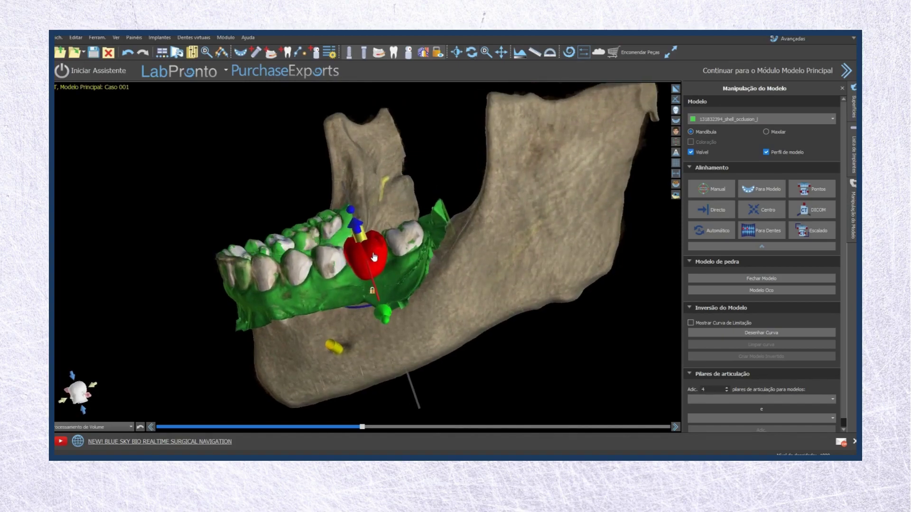
drag(397, 170, 472, 249)
click(422, 275)
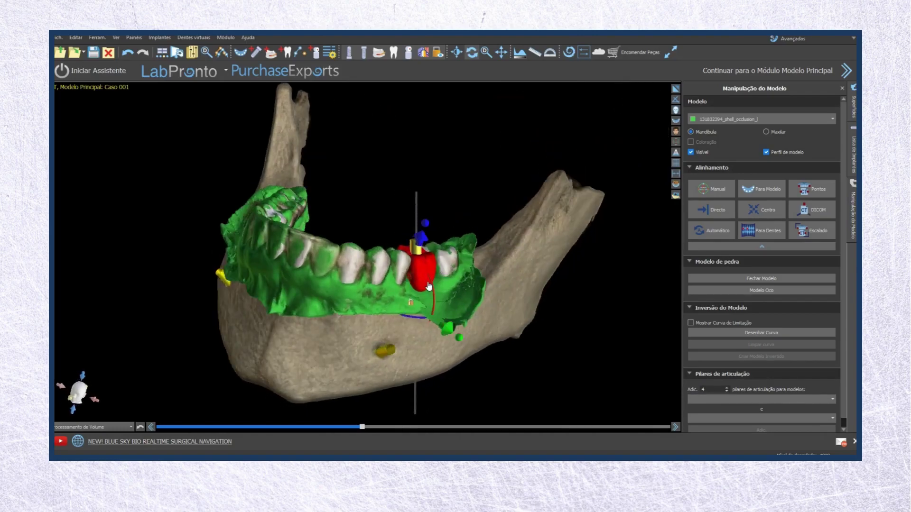
drag(431, 289, 431, 287)
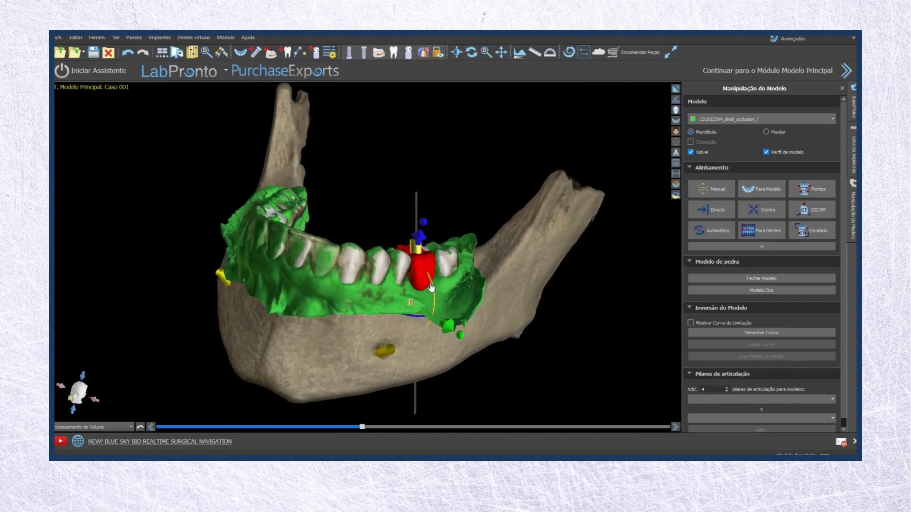
Step: Tilt the virtual molar further from the lingual and occlusal views to match the neighbouring teeth's inclination
drag(513, 198, 597, 333)
click(419, 279)
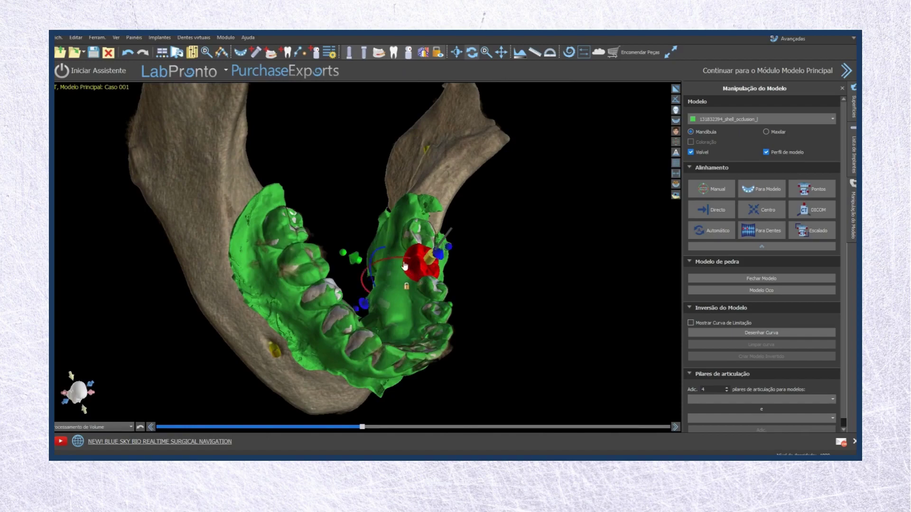
drag(401, 264, 401, 264)
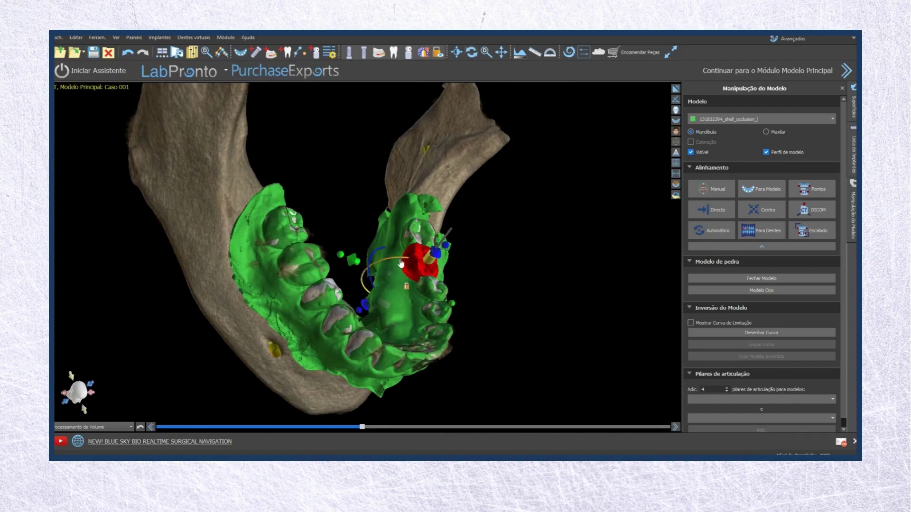
right_drag(497, 284, 293, 373)
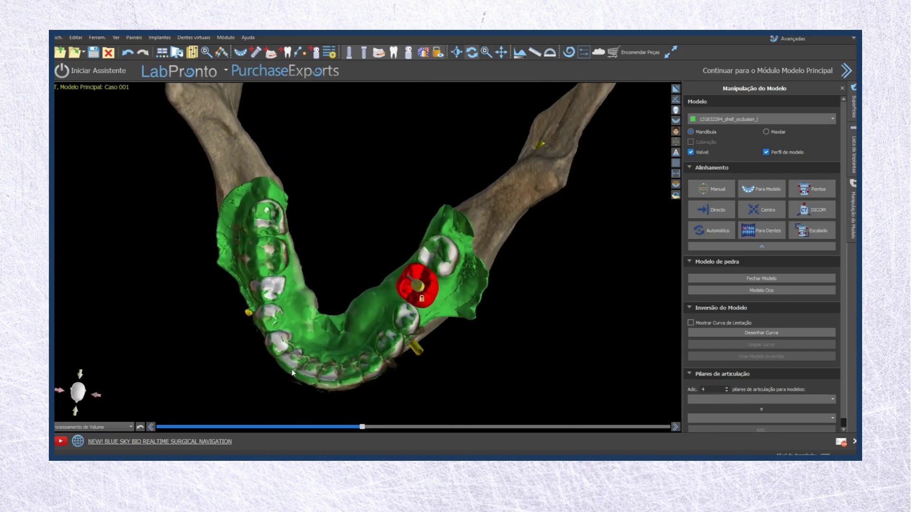
click(413, 300)
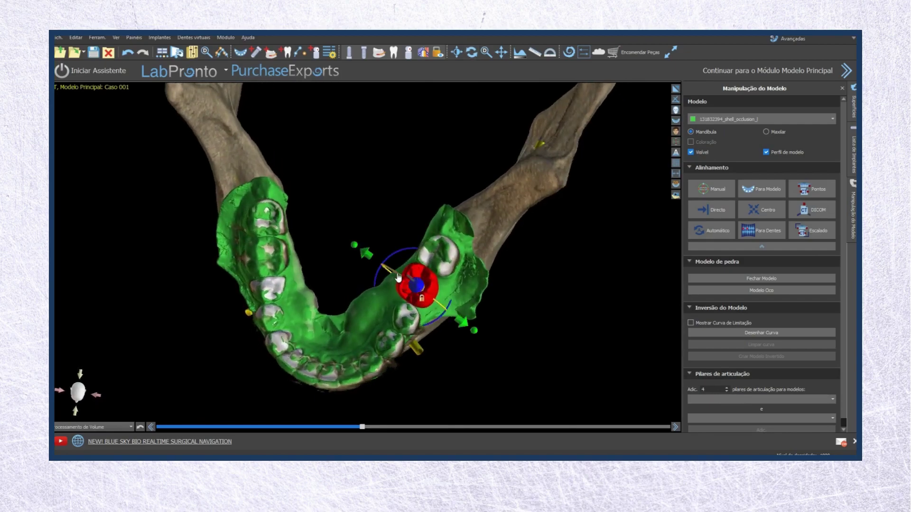
drag(399, 278, 397, 279)
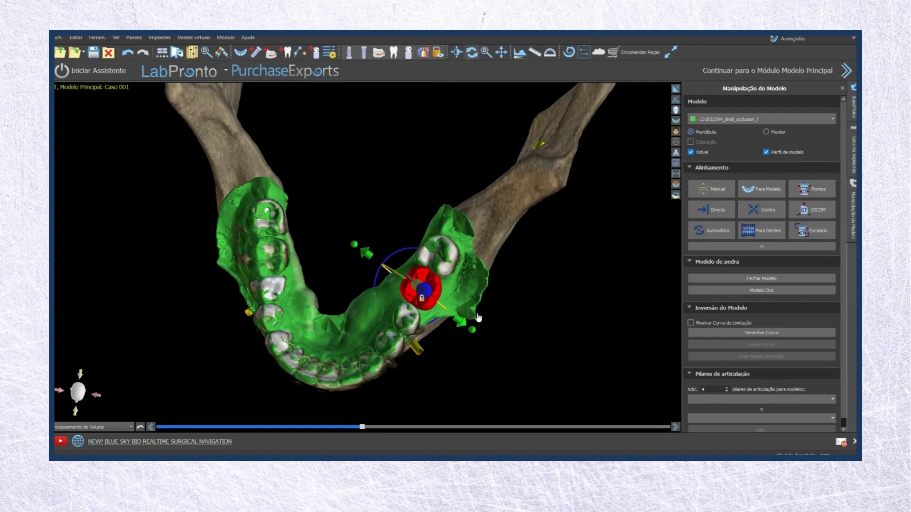
Step: Make a final small adjustment to the virtual molar and check its fit over the implant from several sides
drag(495, 357, 543, 276)
mouse_move(438, 280)
drag(438, 280, 436, 280)
drag(533, 235, 308, 247)
drag(220, 384, 409, 355)
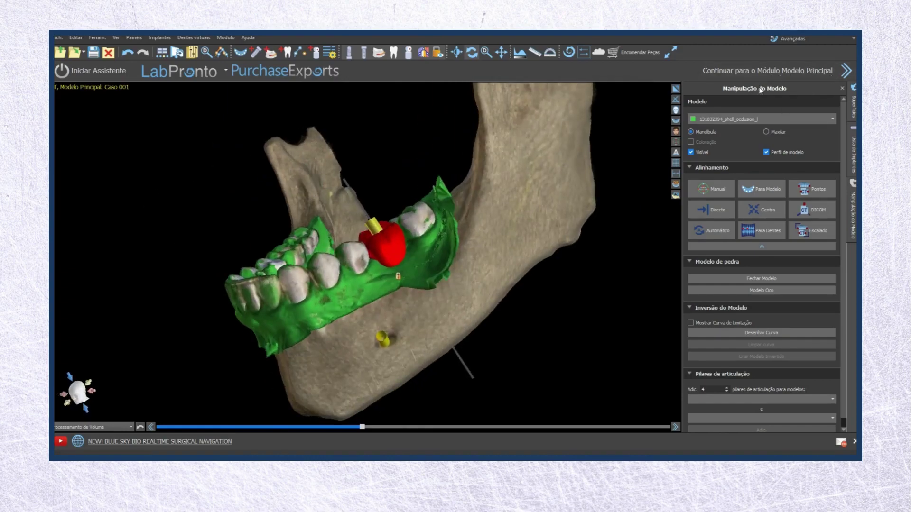
Step: Switch to the Coroa e ponte module and activate manipulation of the visible teeth for the left mandibular first molar
click(789, 39)
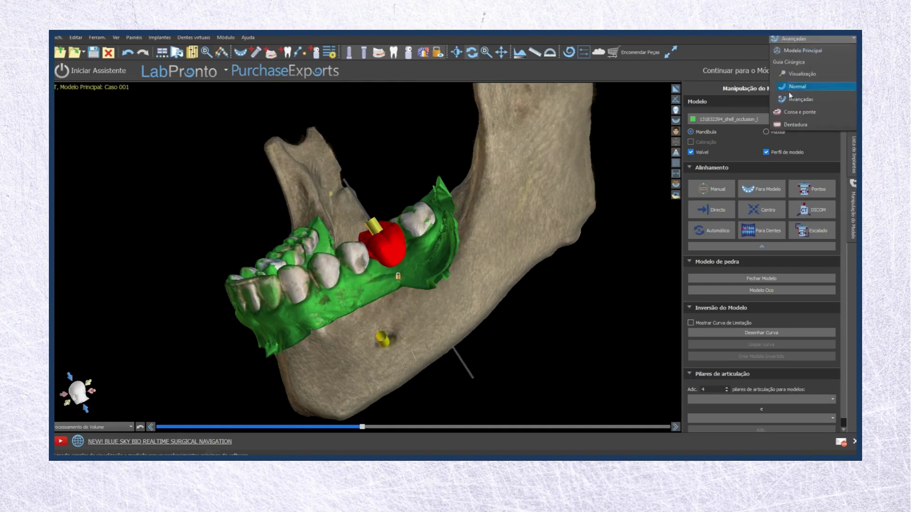
click(811, 113)
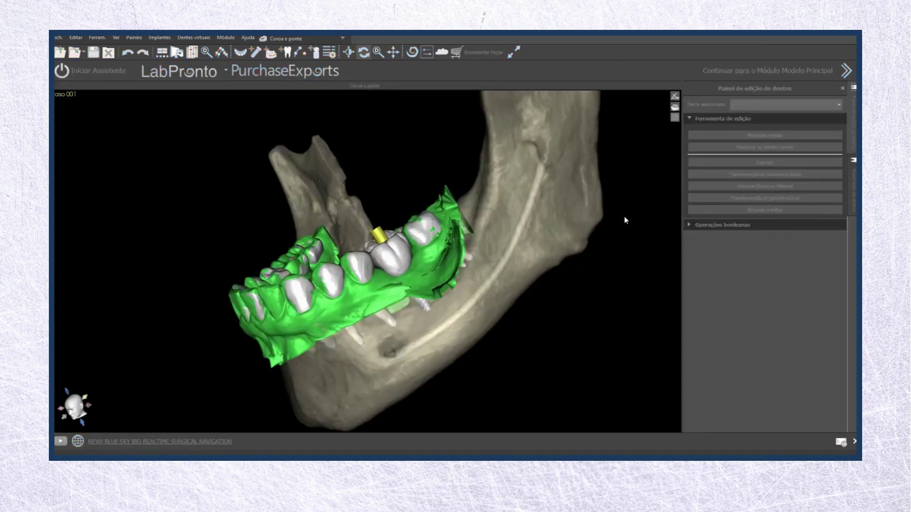
click(763, 147)
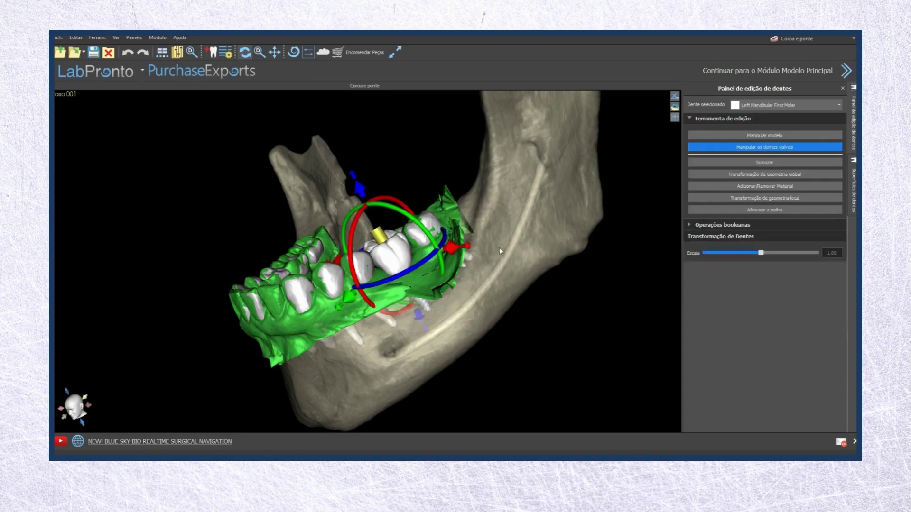
Step: Activate local geometry transformation and reshape the first molar crown's mesial and distal buccal surfaces toward the neighbouring teeth
scroll(412, 306, up, 5)
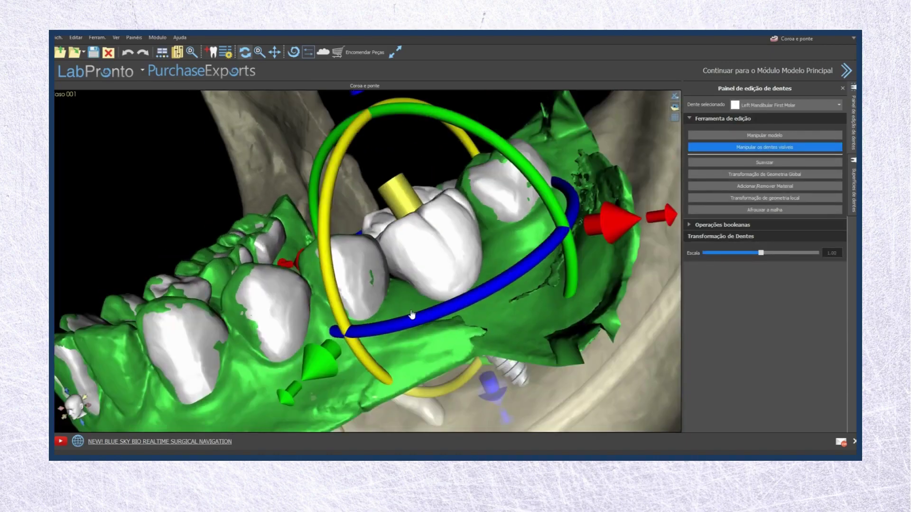
scroll(412, 306, up, 1)
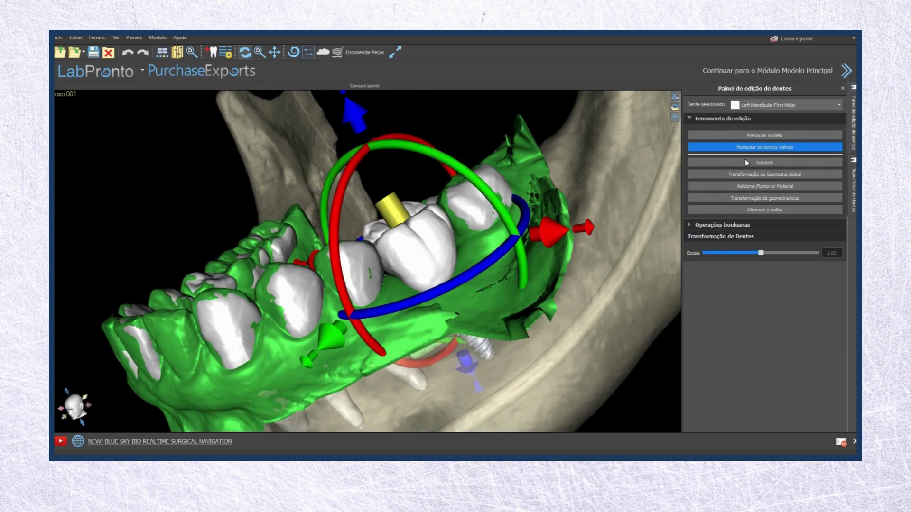
click(770, 199)
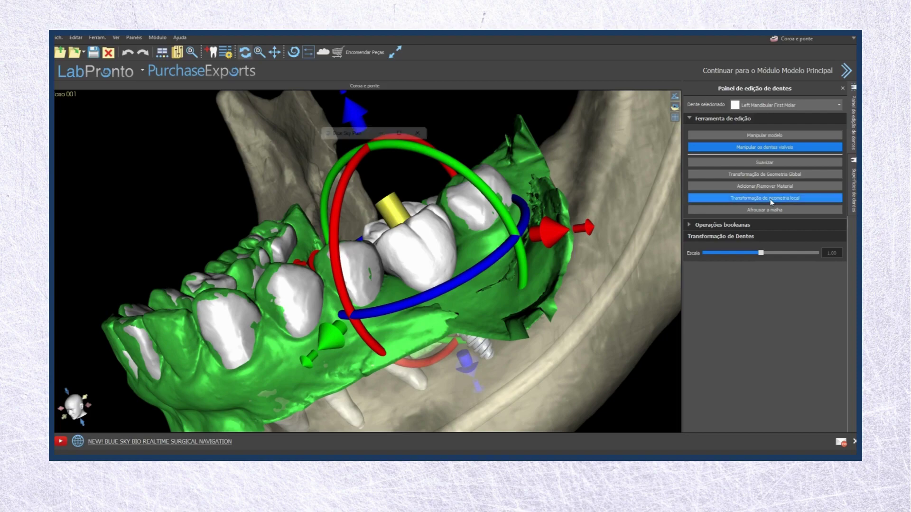
click(397, 279)
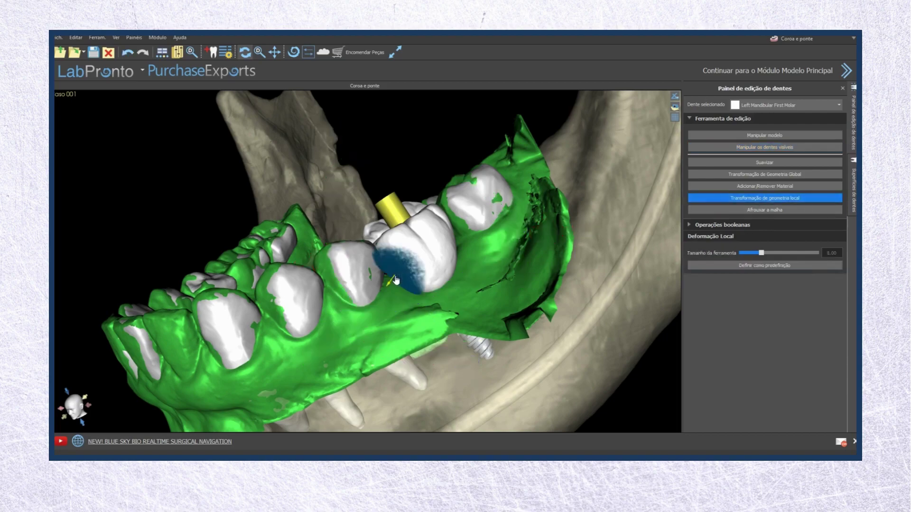
drag(393, 283, 393, 276)
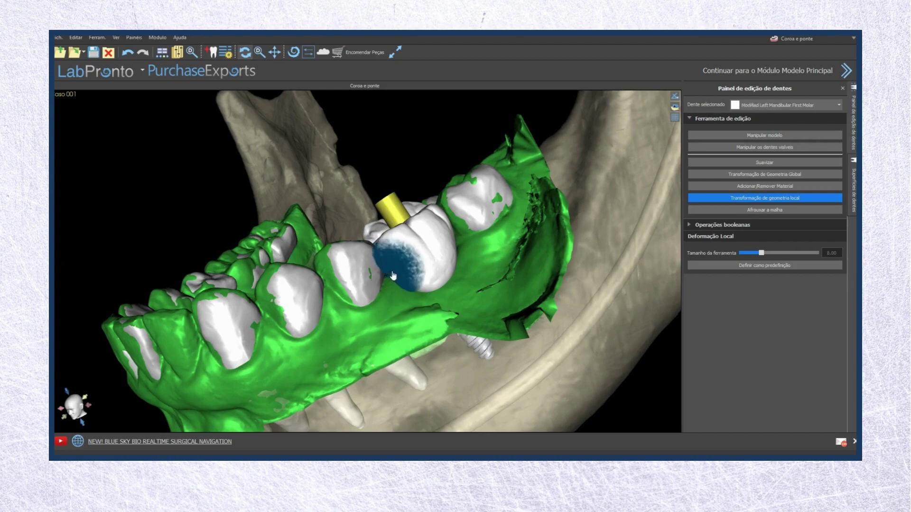
drag(380, 302, 356, 283)
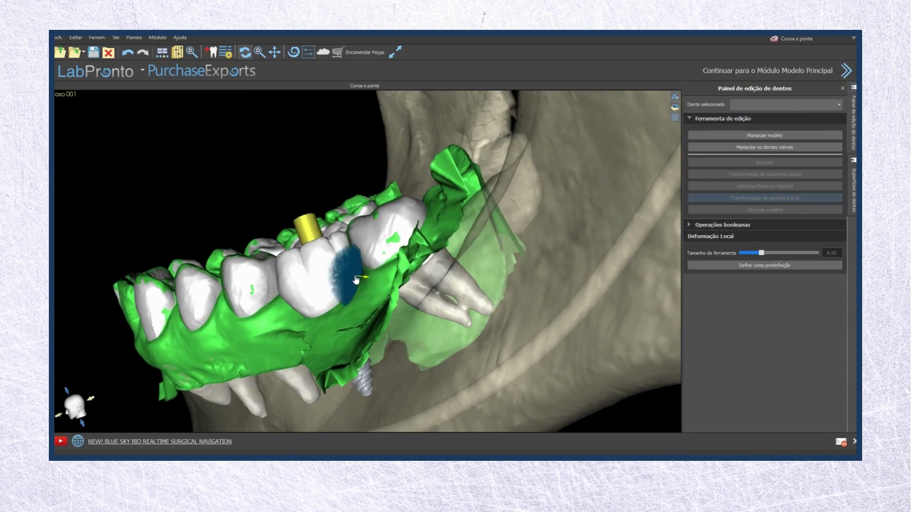
drag(370, 303, 71, 165)
Step: Locally deform the crown's lingual surface from the occlusal view to match the lingual contour of the adjacent teeth
drag(310, 256, 467, 350)
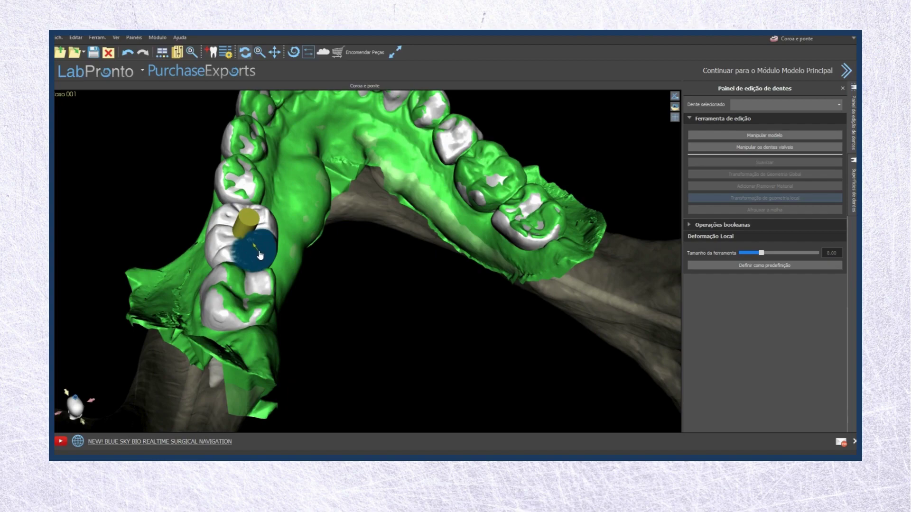
mouse_move(305, 305)
mouse_down()
mouse_move(267, 223)
mouse_move(276, 216)
mouse_up()
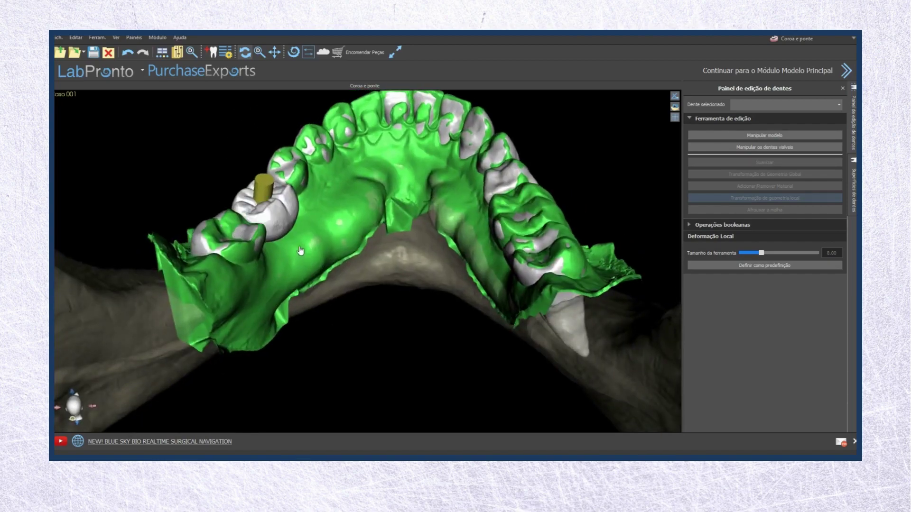
drag(301, 218, 384, 291)
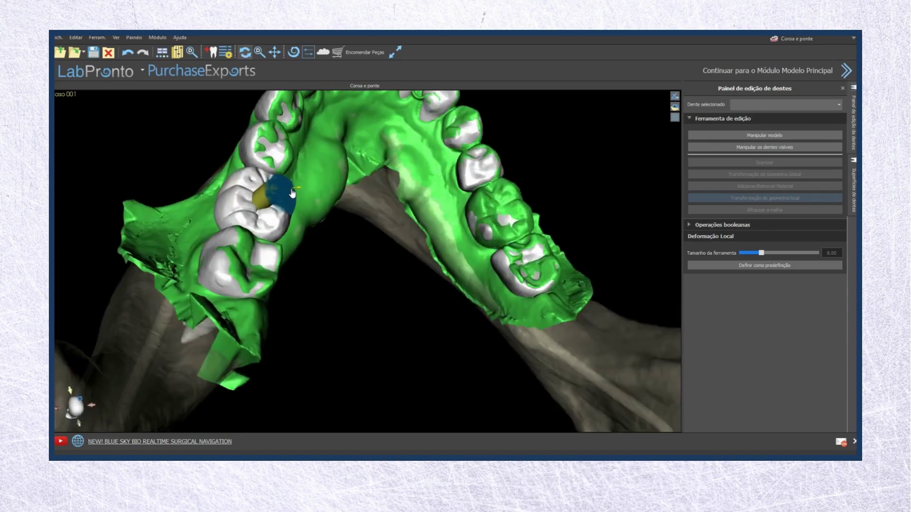
mouse_move(326, 212)
mouse_down()
mouse_move(272, 236)
mouse_move(339, 275)
mouse_move(284, 257)
mouse_up()
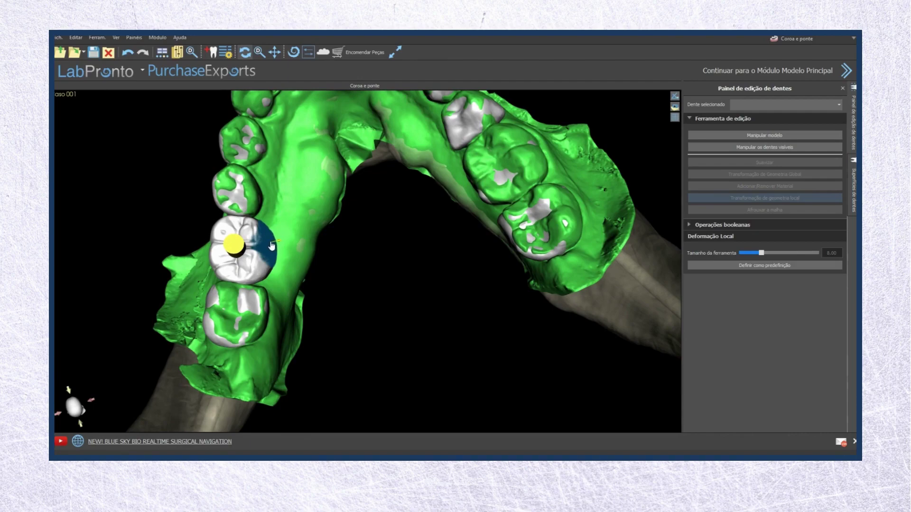
mouse_move(285, 273)
mouse_down()
mouse_move(348, 303)
mouse_move(314, 310)
mouse_up()
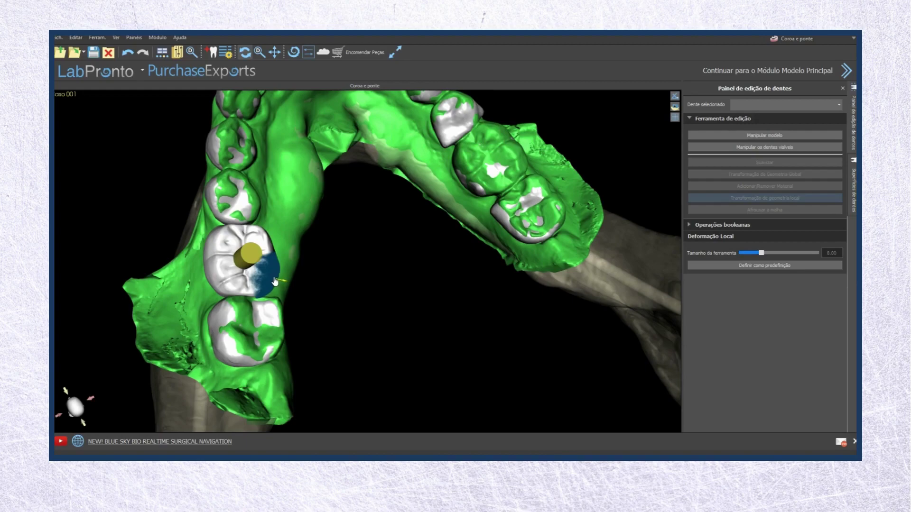
drag(313, 321, 271, 288)
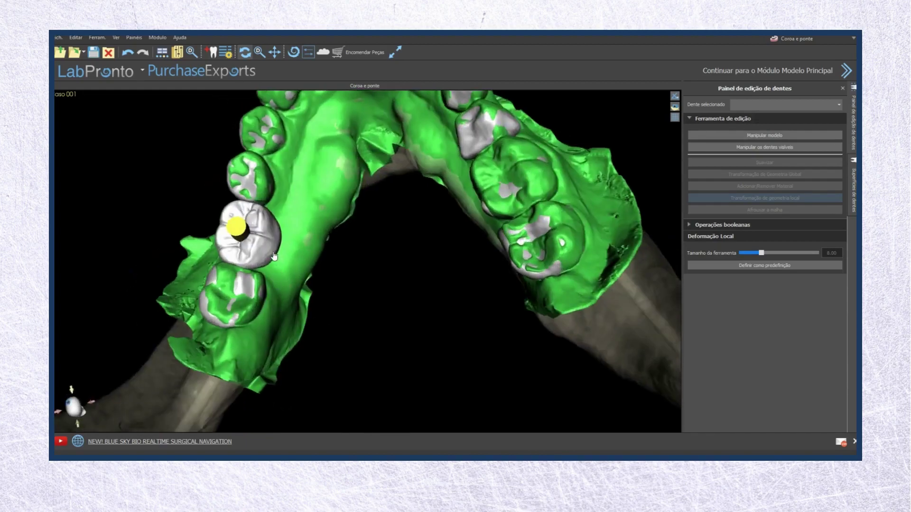
Step: Refine the crown's buccal surface near the gum and on its mesial side, using the same local deformation
drag(272, 252, 465, 278)
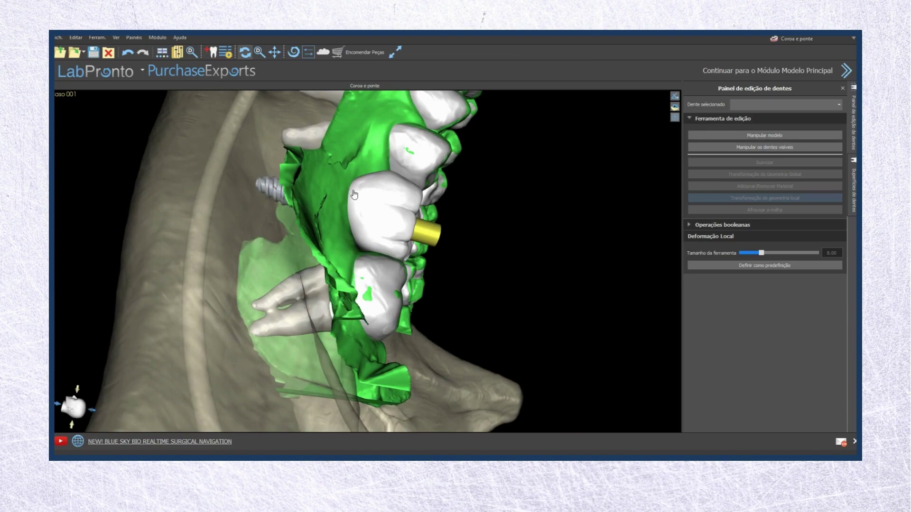
drag(353, 192, 351, 191)
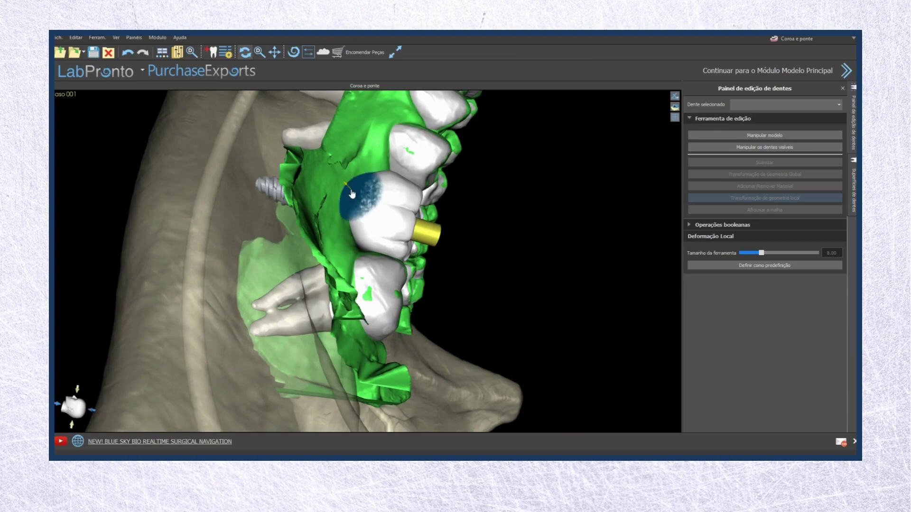
drag(362, 242, 378, 316)
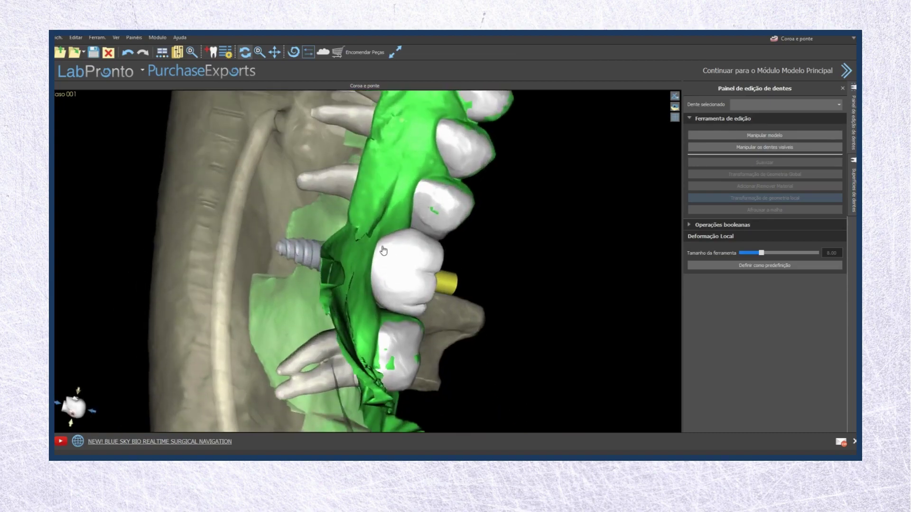
drag(382, 249, 380, 252)
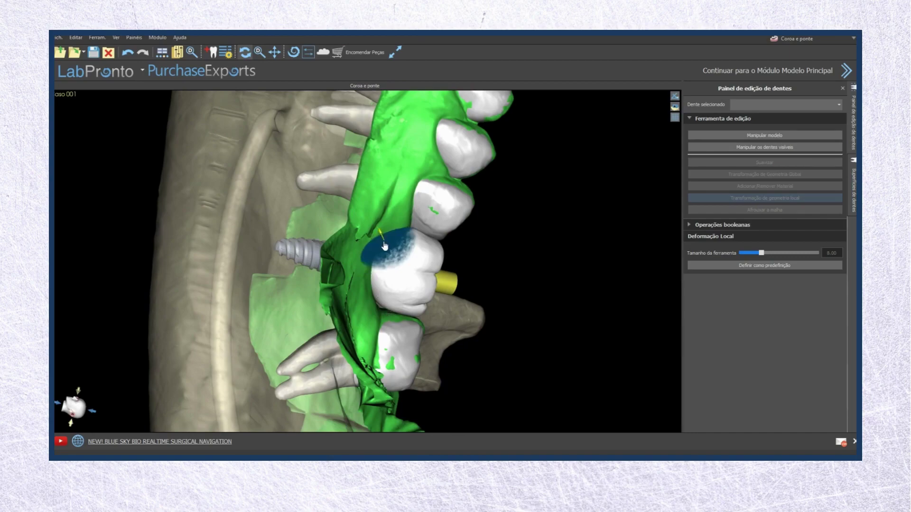
drag(373, 290, 372, 289)
mouse_move(400, 302)
right_down()
mouse_move(291, 178)
mouse_move(388, 301)
right_up()
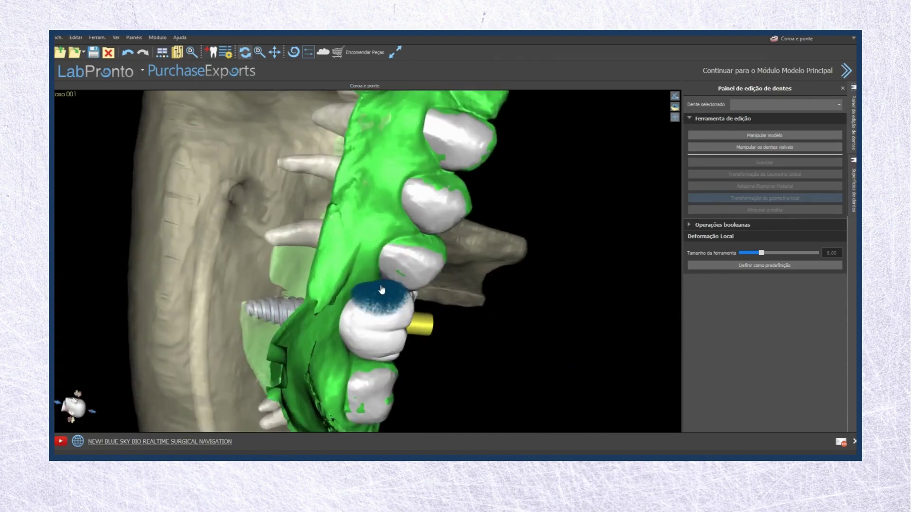
right_drag(374, 359, 199, 249)
right_drag(349, 288, 263, 222)
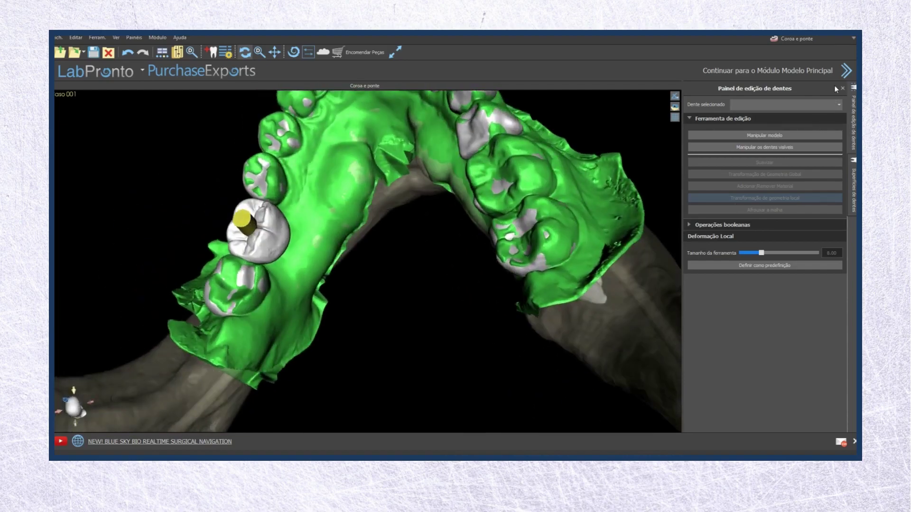
Step: Return to the implant planning module and display the guide fabrication panel
click(816, 40)
click(810, 101)
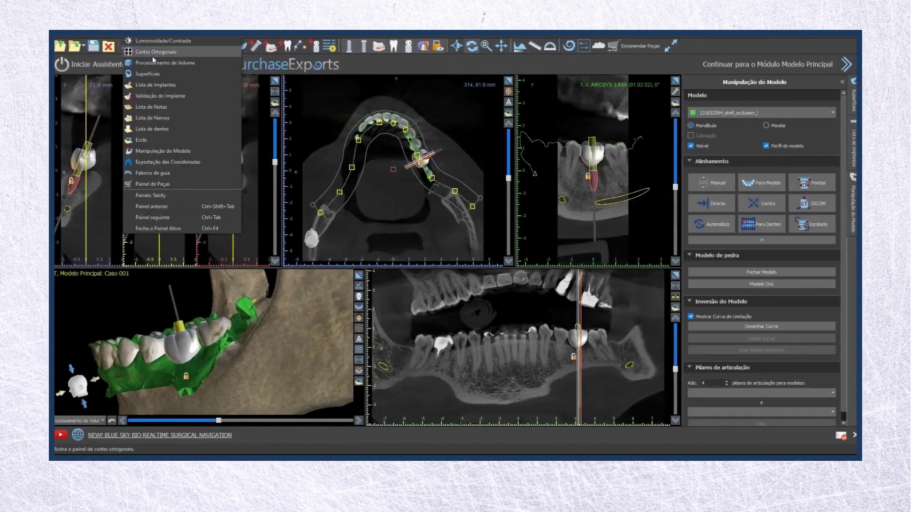
click(177, 171)
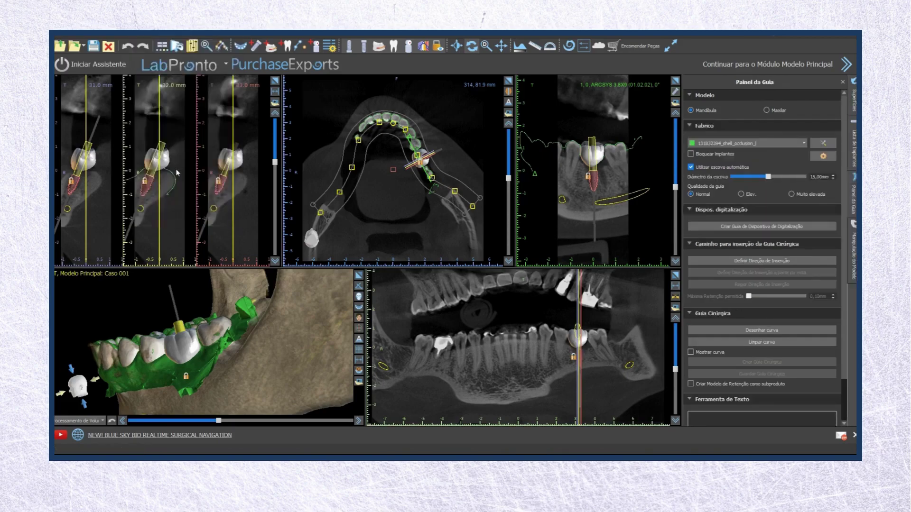
Step: Maximize the 3D view and orient the mandible to show the left buccal side and the anterior teeth
drag(148, 330, 121, 325)
scroll(152, 329, up, 3)
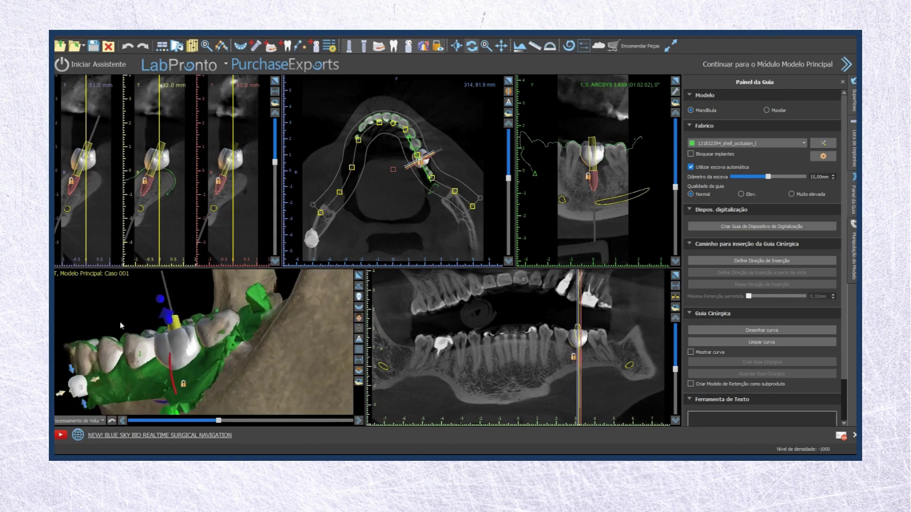
click(359, 275)
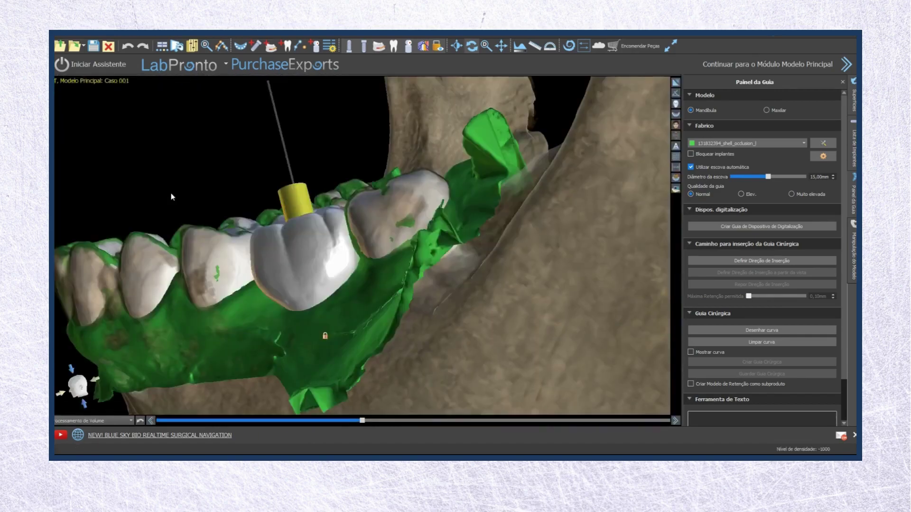
drag(202, 211, 303, 230)
scroll(303, 230, down, 3)
drag(262, 284, 306, 227)
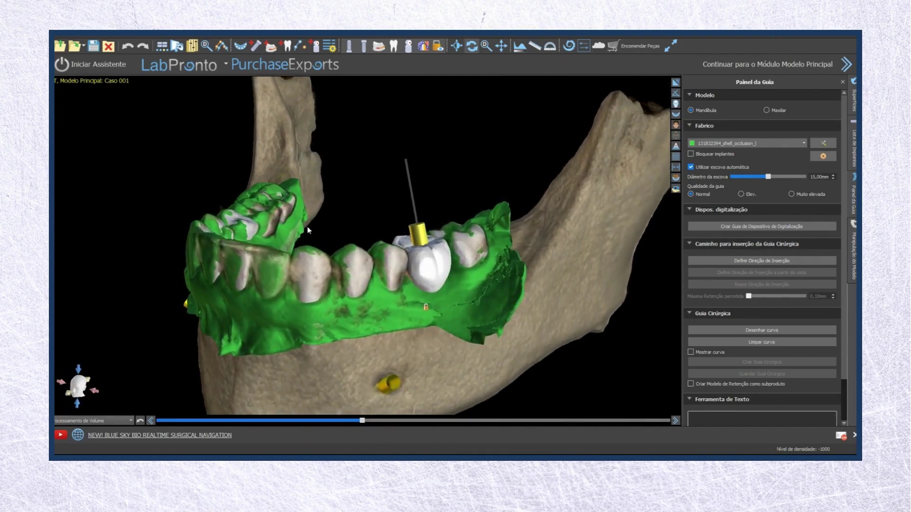
Step: Start the surgical guide curve with points on the buccal surfaces from the anterior teeth to the left second premolar
click(451, 249)
click(795, 329)
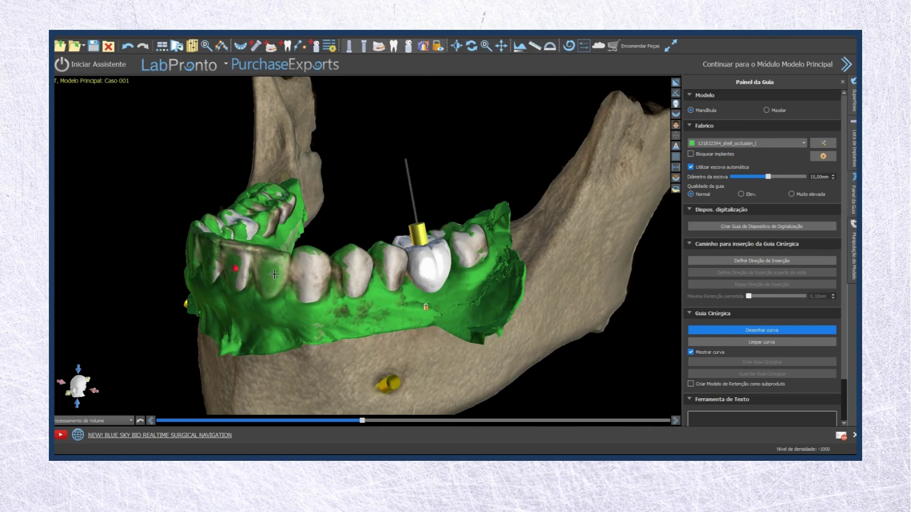
click(309, 279)
click(356, 276)
click(389, 271)
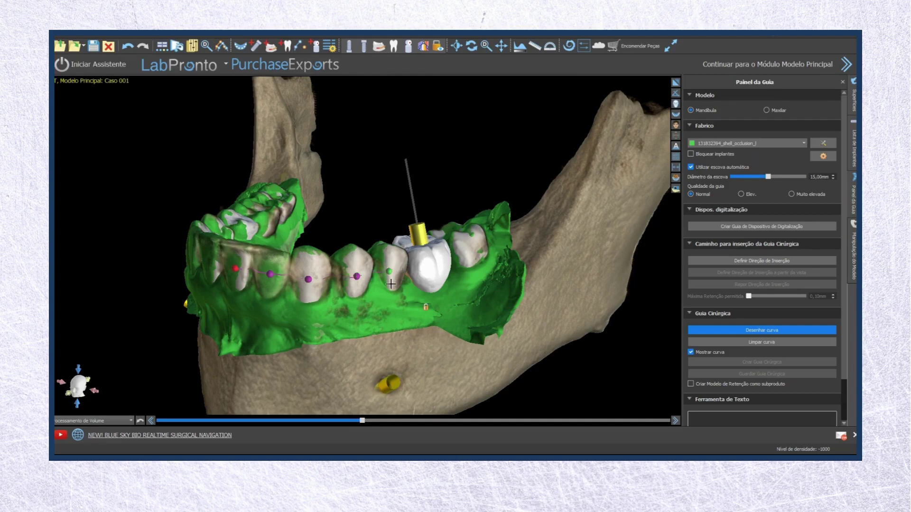
Step: Extend the guide curve along the buccal gum below the implant crown and up to the left second molar
click(432, 323)
drag(525, 309, 453, 352)
click(455, 353)
click(461, 298)
click(451, 260)
scroll(461, 309, down, 5)
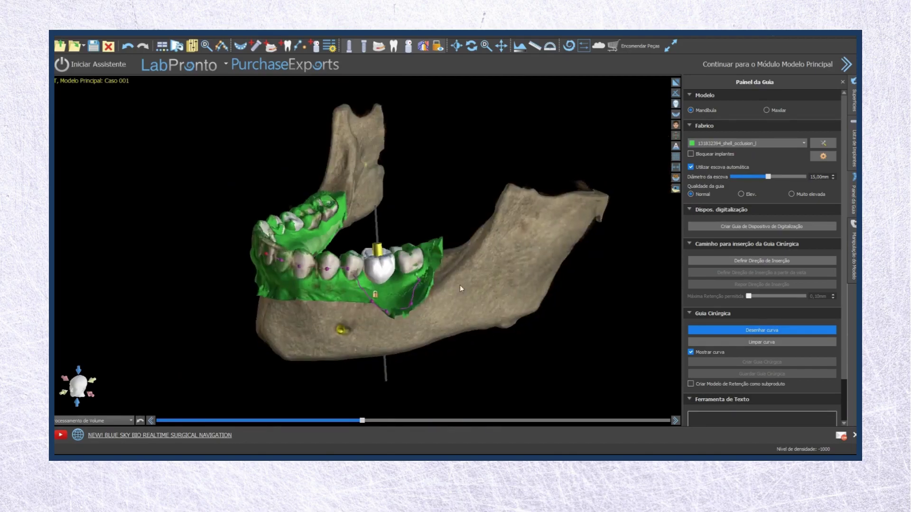
scroll(459, 297, up, 8)
right_drag(456, 275, 312, 371)
click(482, 268)
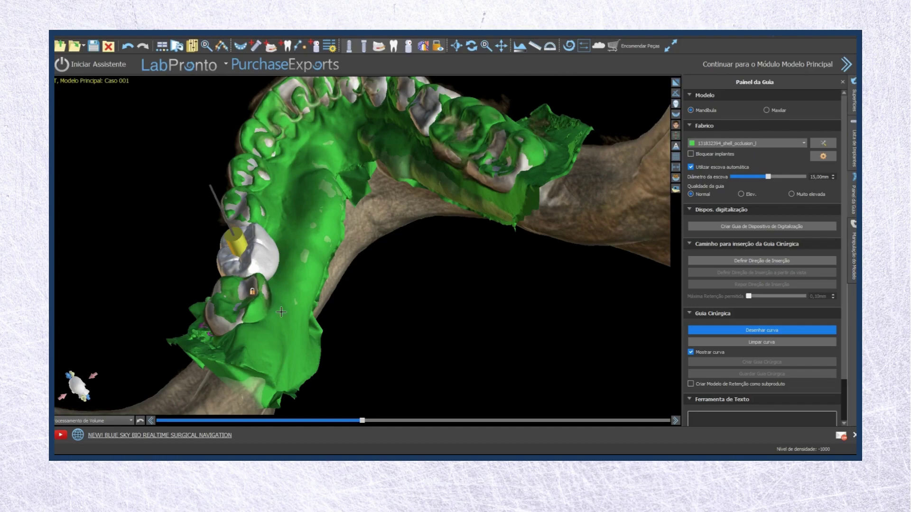
Step: Carry the guide curve over the left second molar and along the lingual gum past the anterior teeth
click(265, 294)
click(298, 315)
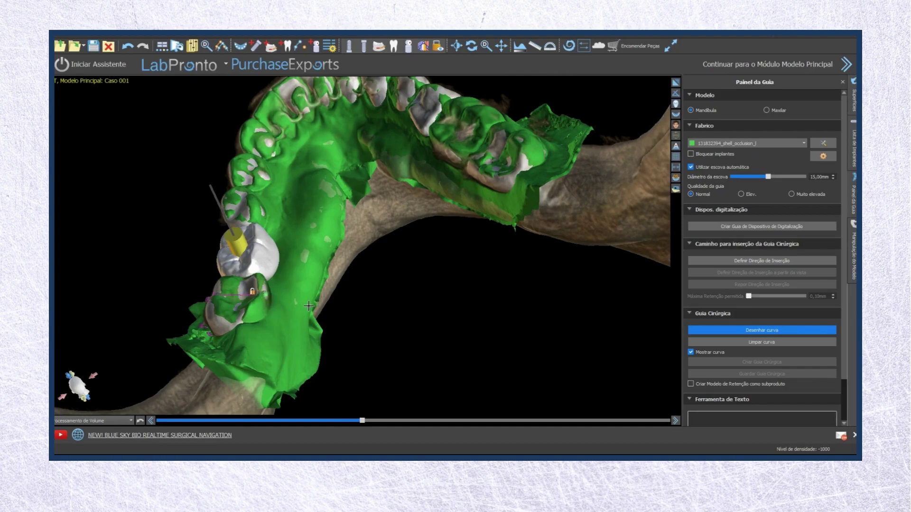
click(314, 254)
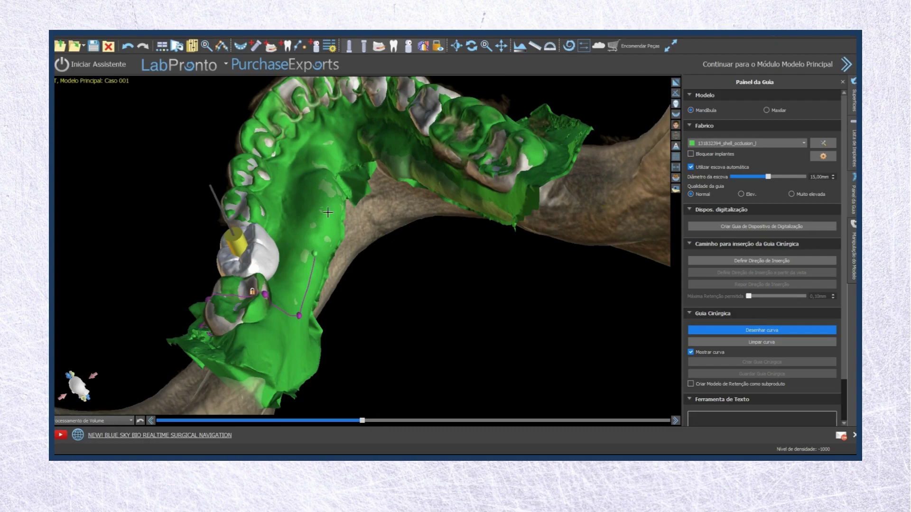
click(303, 186)
click(312, 140)
click(339, 126)
click(368, 116)
click(409, 134)
Step: Extend the guide curve along the lingual side of the right teeth and across the right first molar to its buccal side
right_drag(458, 176, 506, 284)
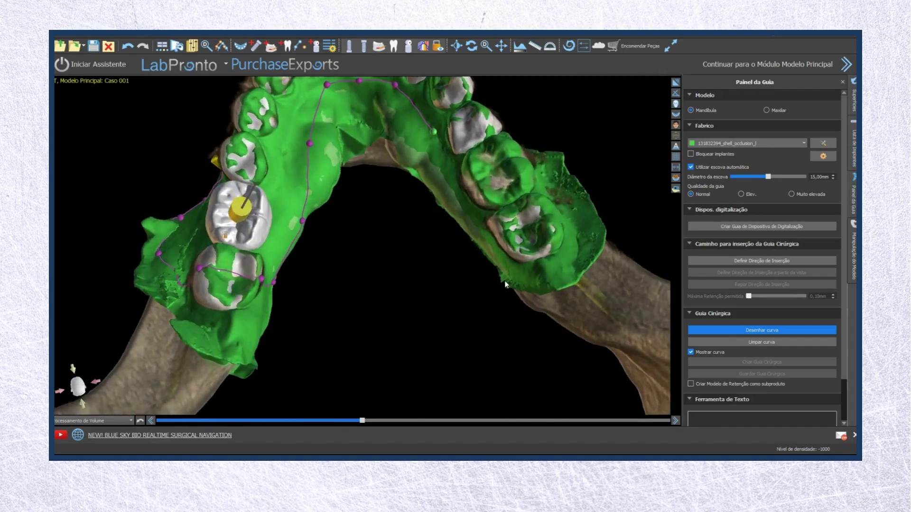
click(451, 184)
click(515, 144)
right_drag(413, 214, 442, 219)
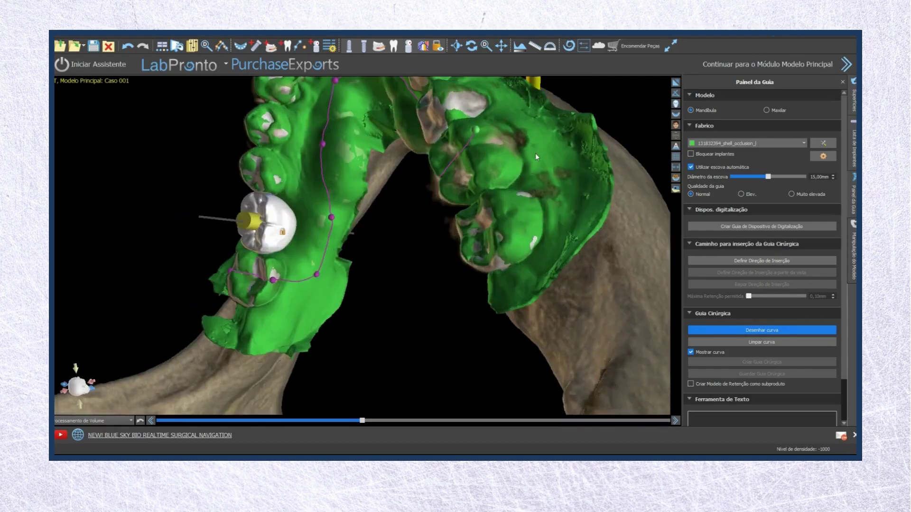
scroll(516, 208, down, 5)
right_drag(502, 174, 418, 231)
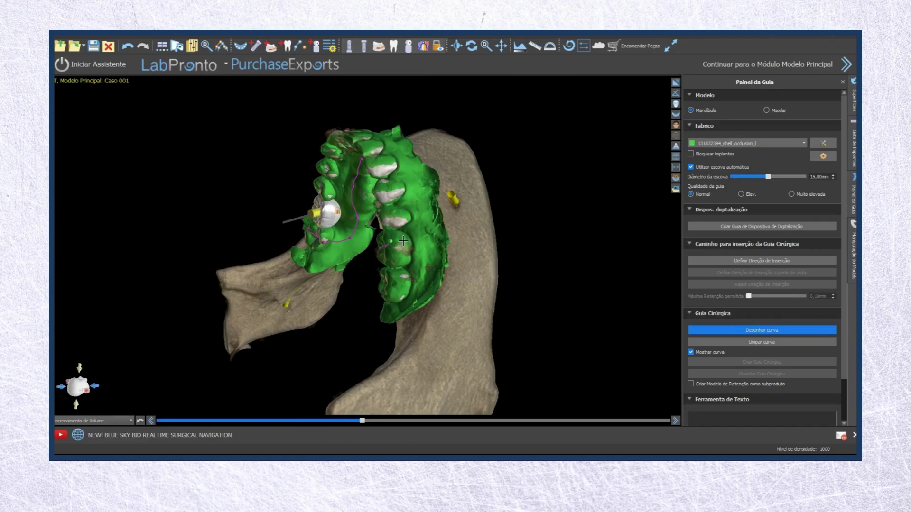
click(404, 241)
Step: Carry the guide curve along the right buccal tooth surfaces and close it at its start on the anterior teeth
right_drag(377, 232, 426, 243)
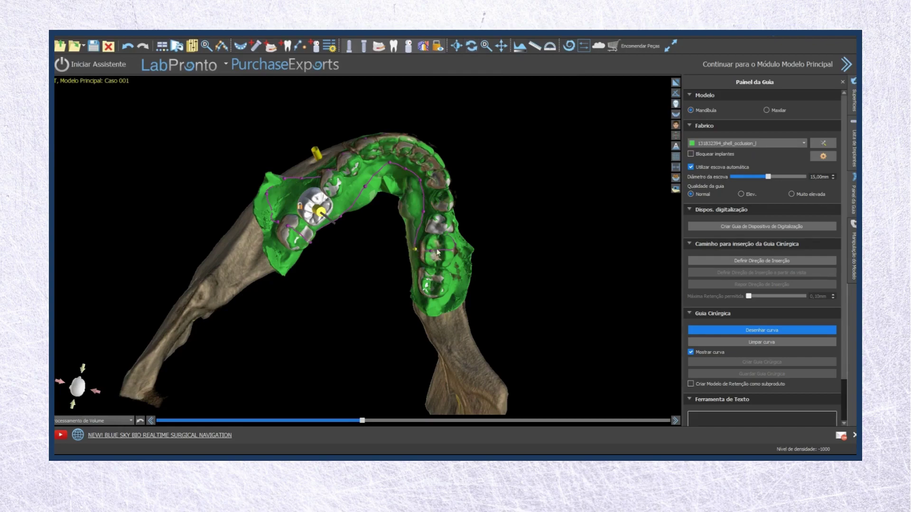
drag(496, 264, 392, 271)
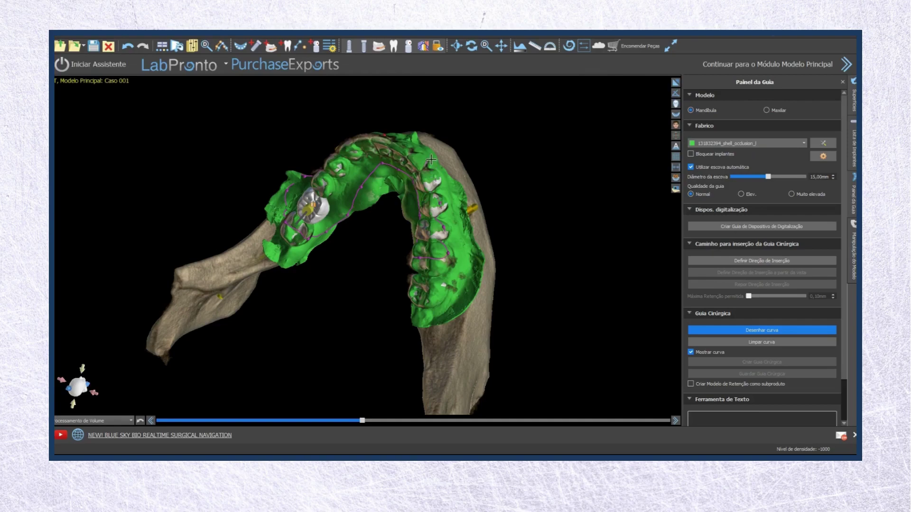
right_drag(454, 209, 419, 227)
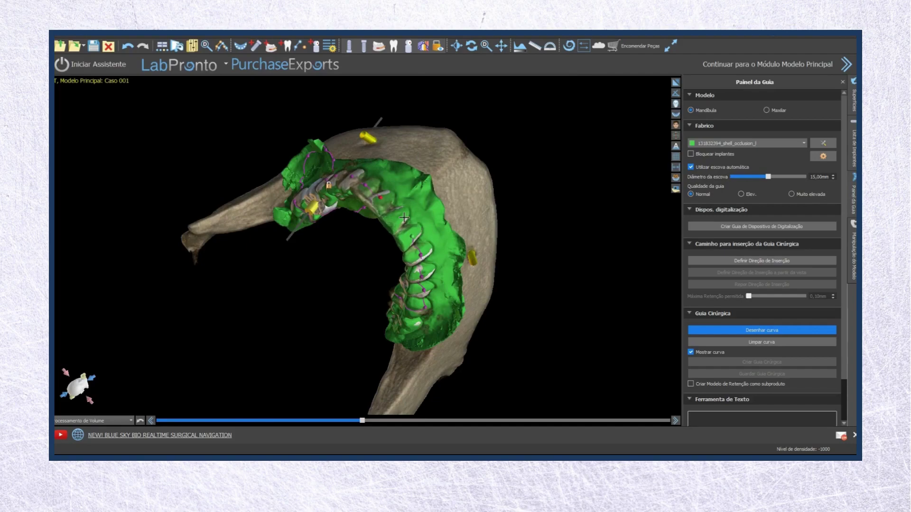
click(381, 197)
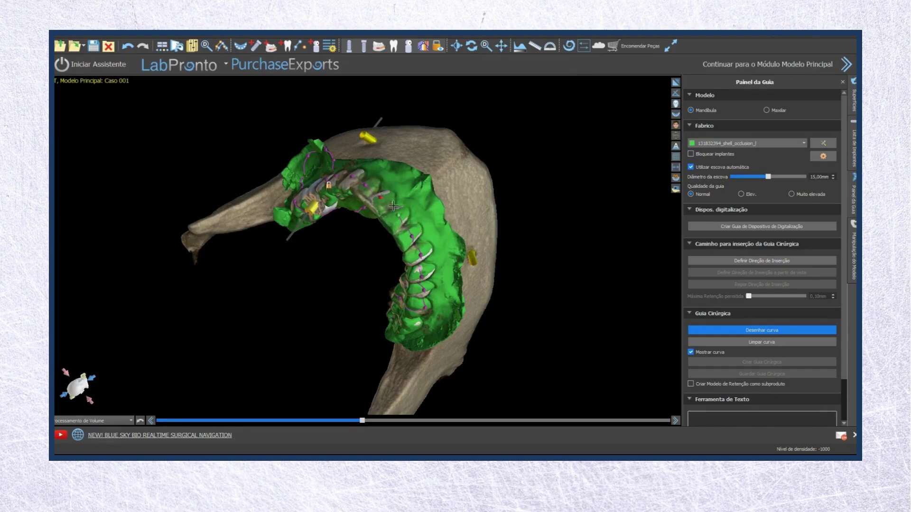
right_click(472, 290)
mouse_move(359, 321)
right_down()
mouse_move(601, 129)
mouse_move(390, 96)
mouse_move(476, 172)
right_up()
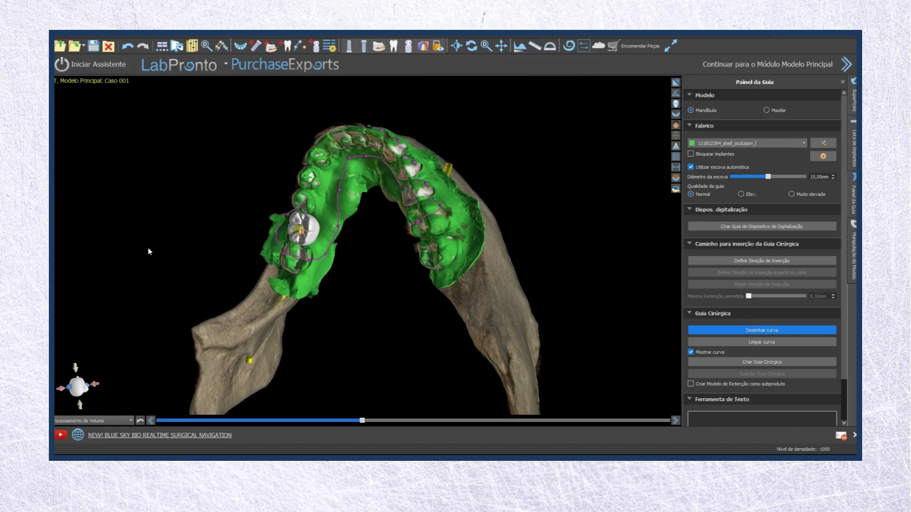
right_drag(148, 251, 421, 328)
right_drag(505, 360, 240, 436)
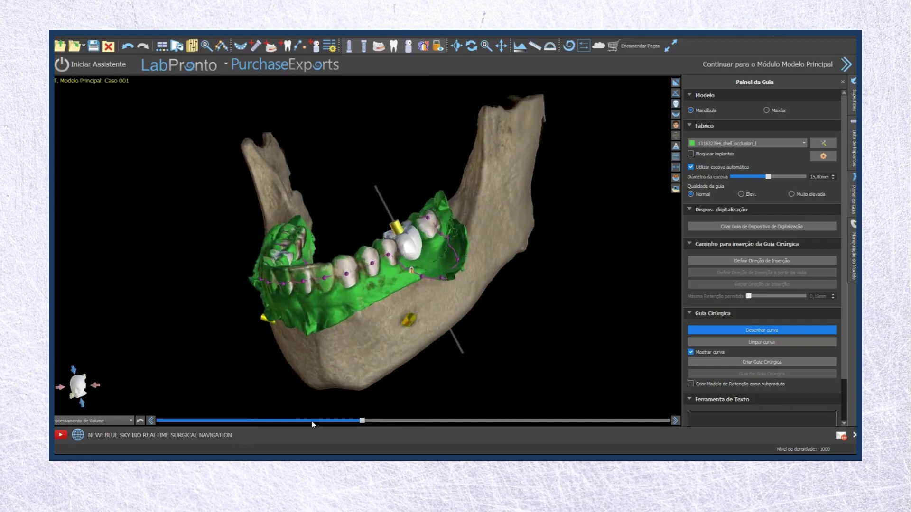
Step: Add a Blue Sky Bio guide fixation pin, 2.17 mm in diameter, on the left buccal gum below the implant crown
click(853, 148)
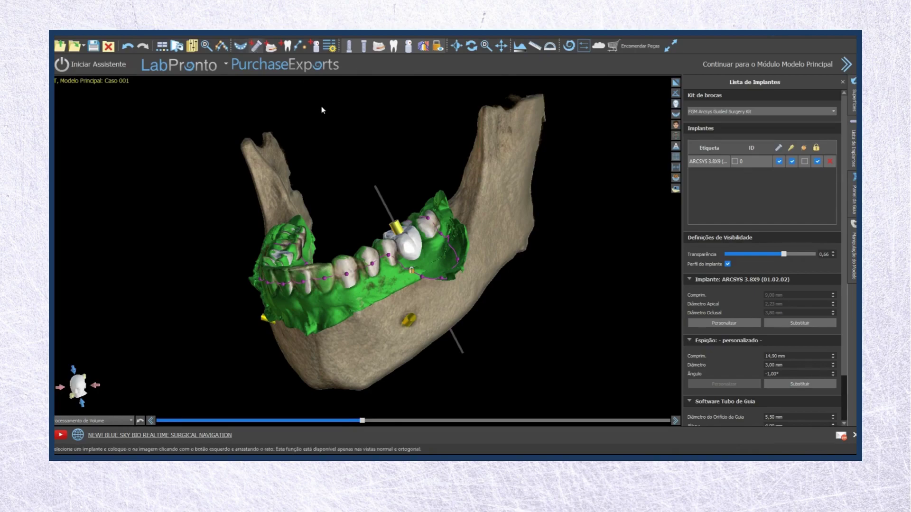
click(678, 84)
click(309, 71)
click(284, 70)
click(309, 70)
click(227, 166)
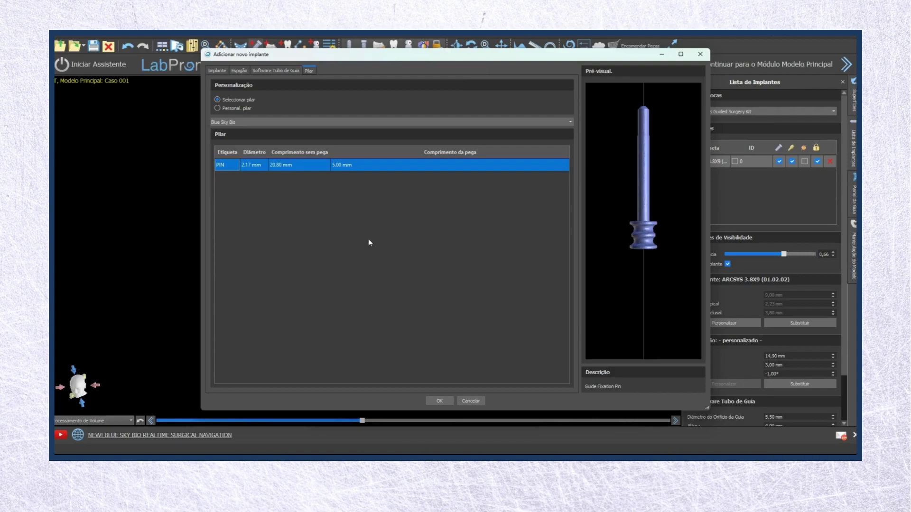
click(440, 401)
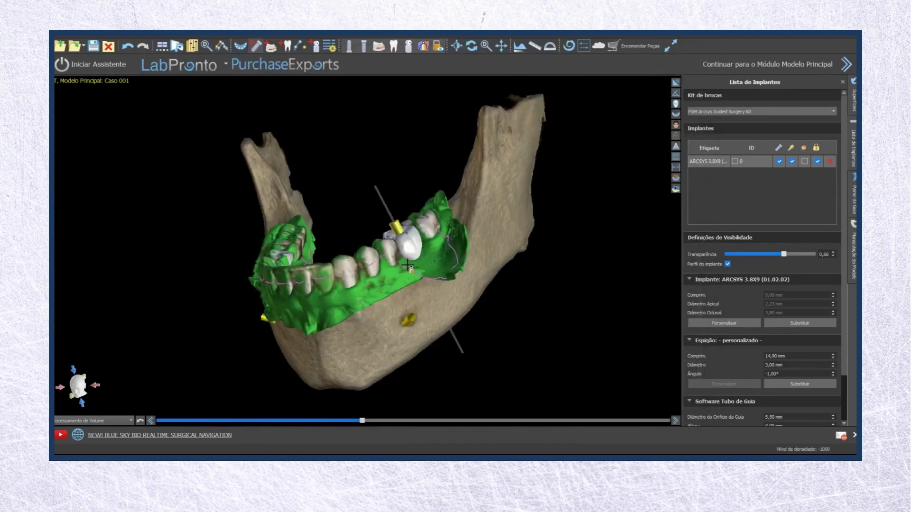
click(432, 287)
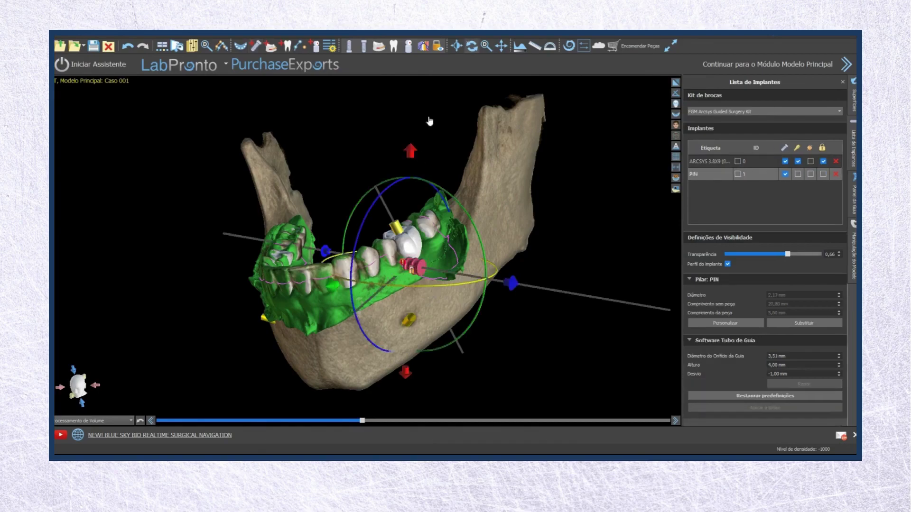
Step: Restore the multi-view layout, move the fixation pin outward in the buccal direction, and change the panoramic view to radiograph-style rendering
click(676, 82)
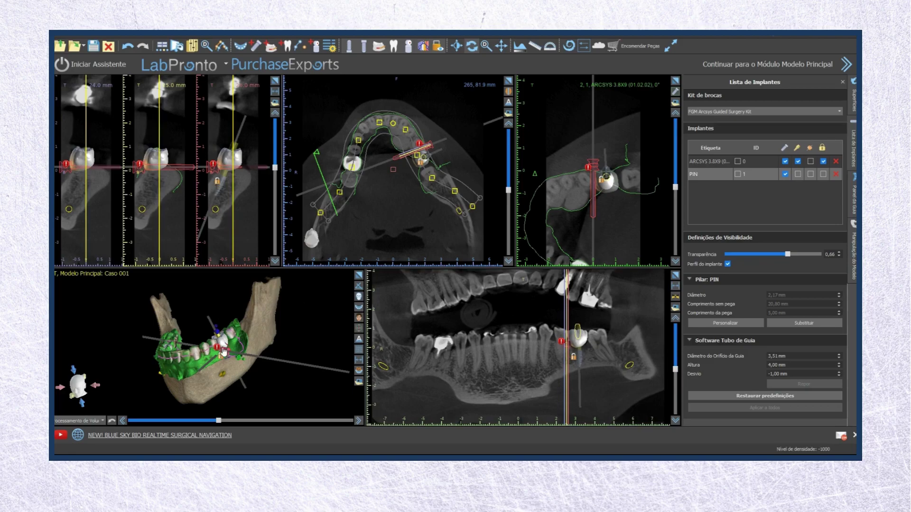
drag(226, 358, 277, 401)
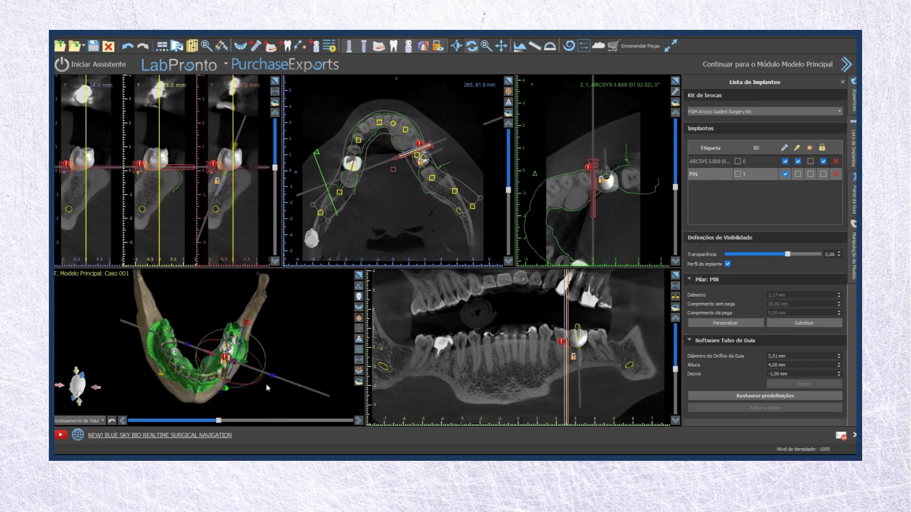
mouse_move(216, 359)
mouse_down()
mouse_move(230, 369)
mouse_move(221, 362)
mouse_up()
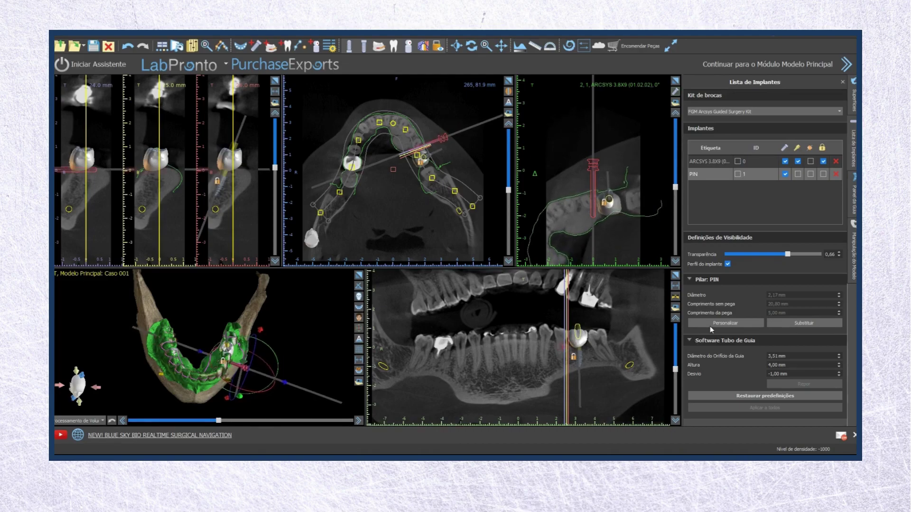
click(676, 299)
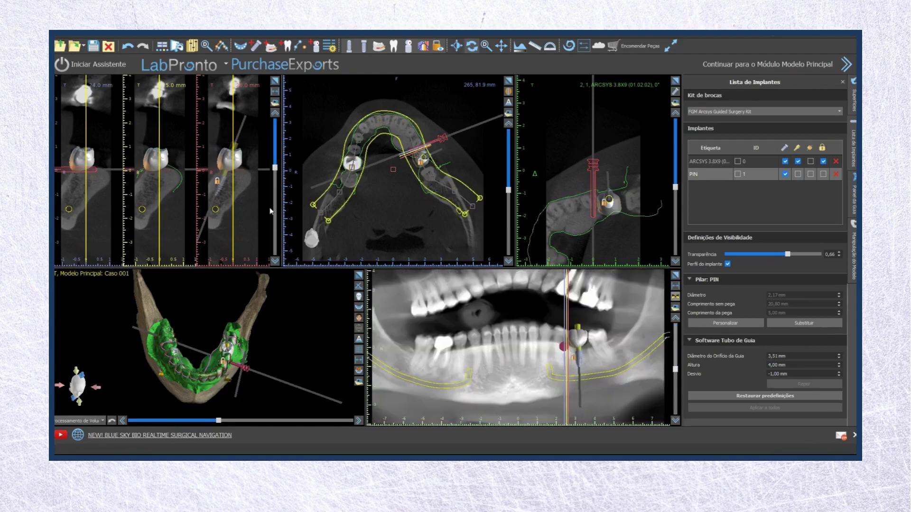
drag(265, 404, 208, 369)
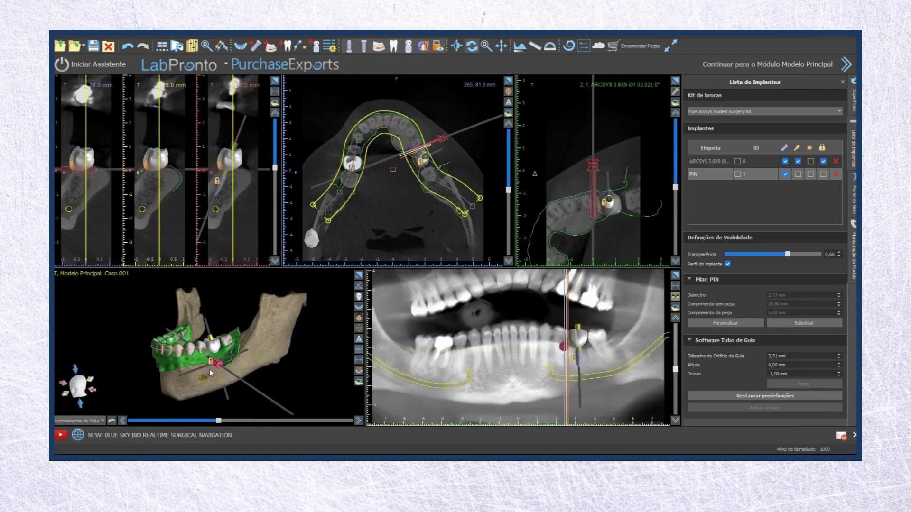
Step: Tilt the fixation pin into the bone from the buccal side and reposition it in front of the implant
click(219, 370)
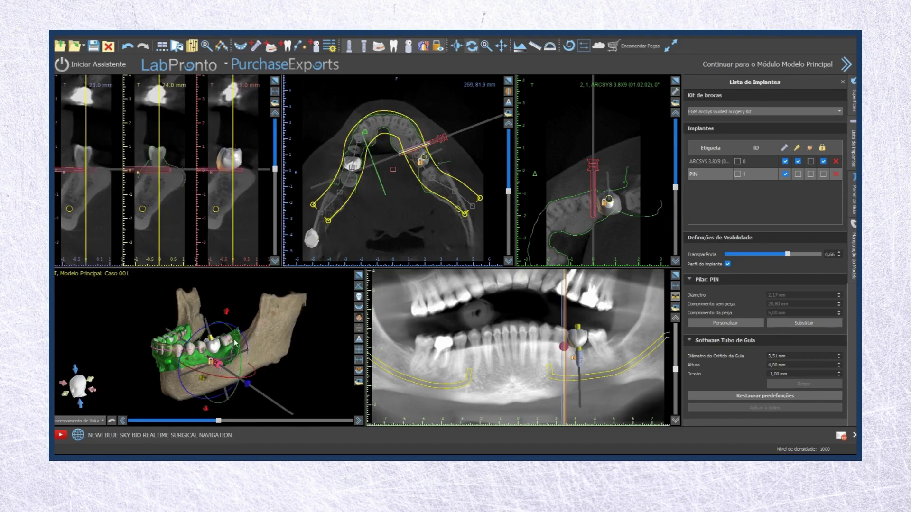
drag(242, 351, 241, 309)
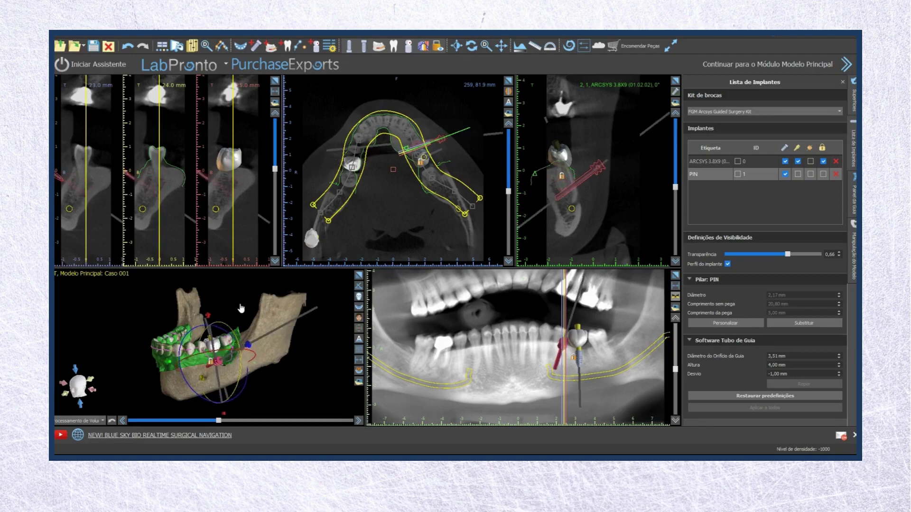
drag(172, 384, 124, 371)
click(197, 359)
drag(176, 346, 164, 340)
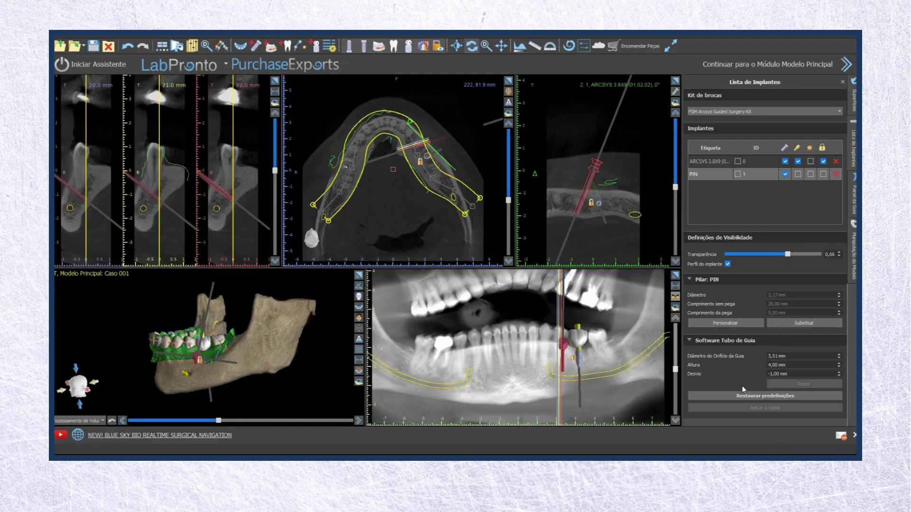
Step: Hide the Original CT surface and maximize the 3D view to show the pin beside the tooth roots and nerve canal
click(853, 95)
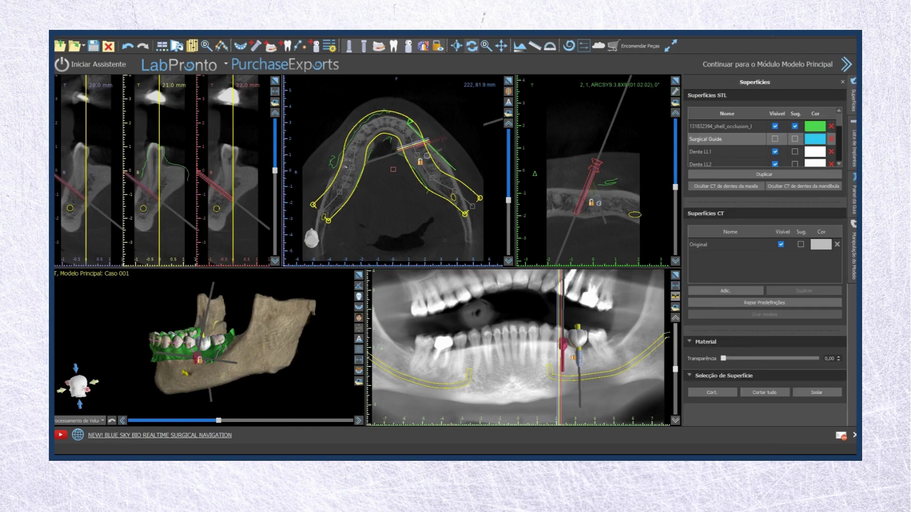
click(752, 127)
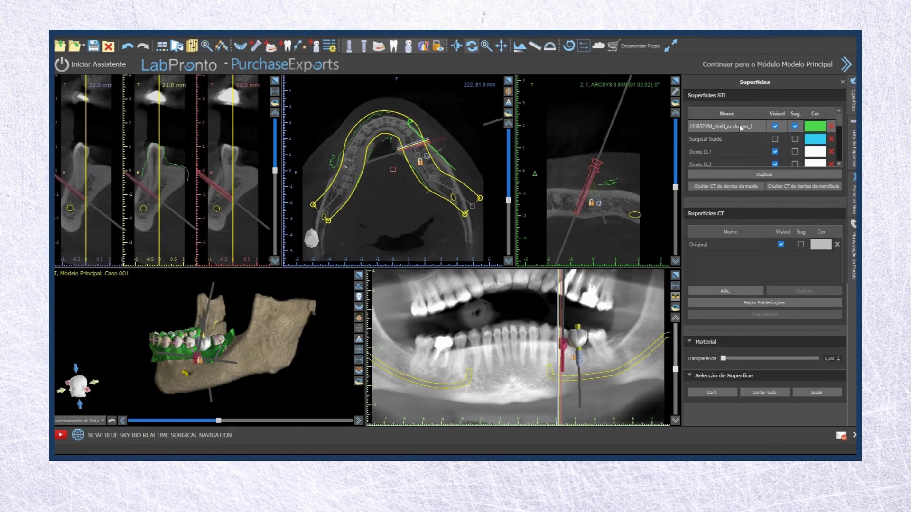
drag(840, 119, 840, 171)
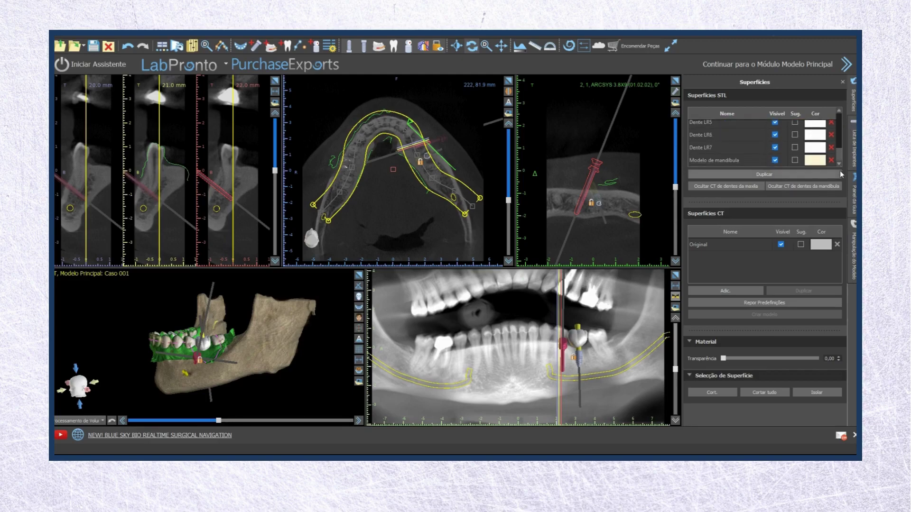
click(781, 245)
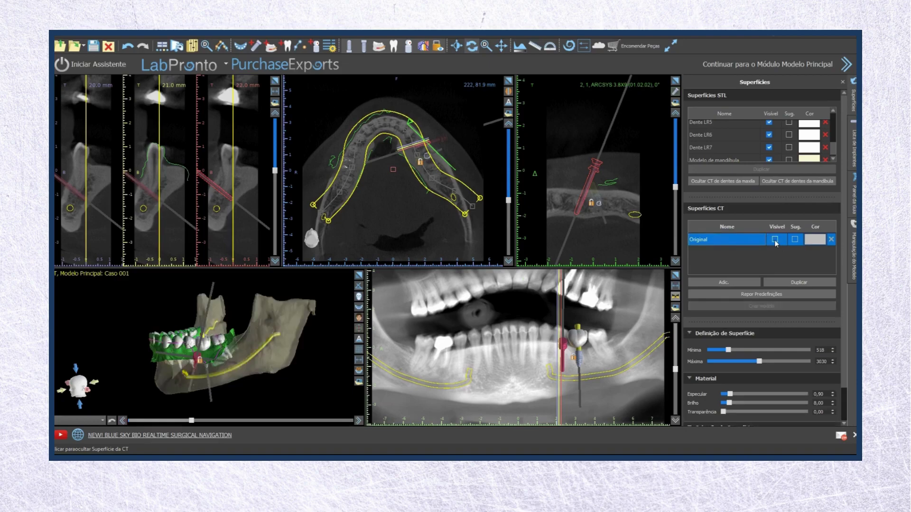
click(358, 275)
scroll(383, 326, up, 5)
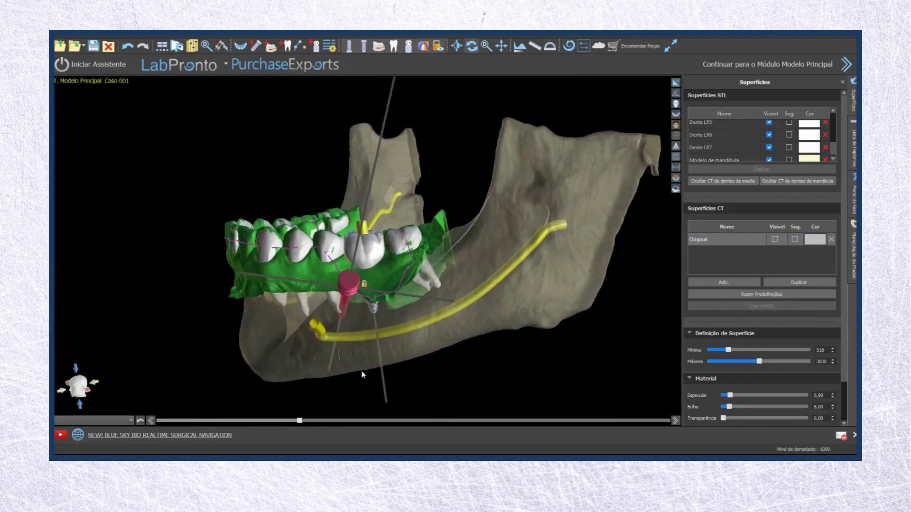
scroll(367, 350, down, 4)
drag(361, 383, 400, 296)
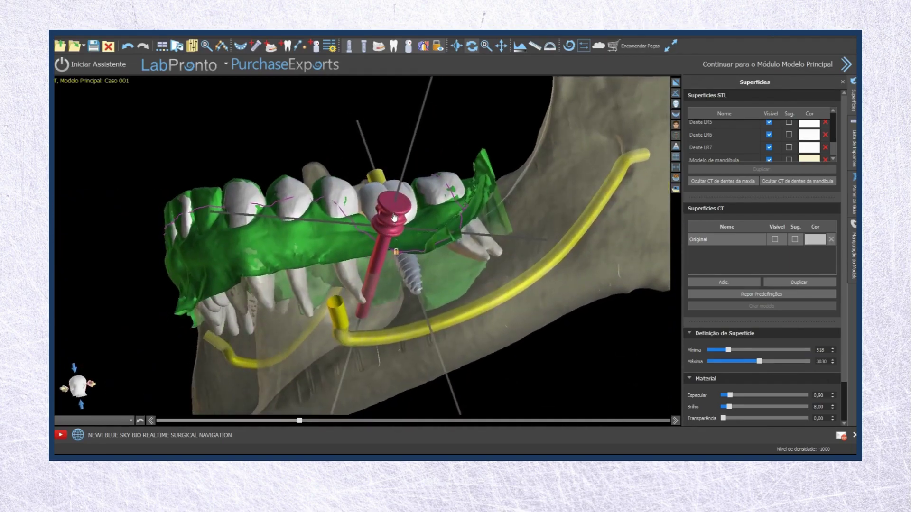
Step: Shift the fixation pin upward on the buccal side, away from the mandibular nerve canal
click(393, 218)
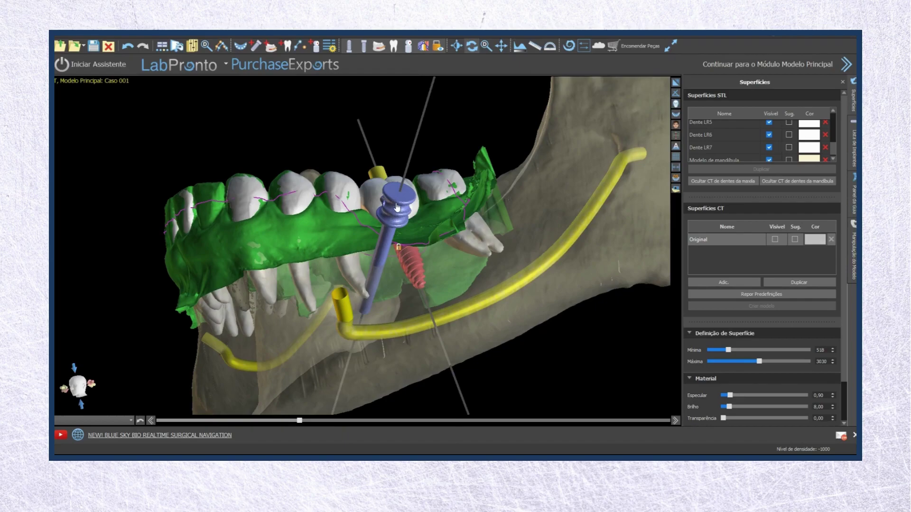
drag(404, 199, 396, 235)
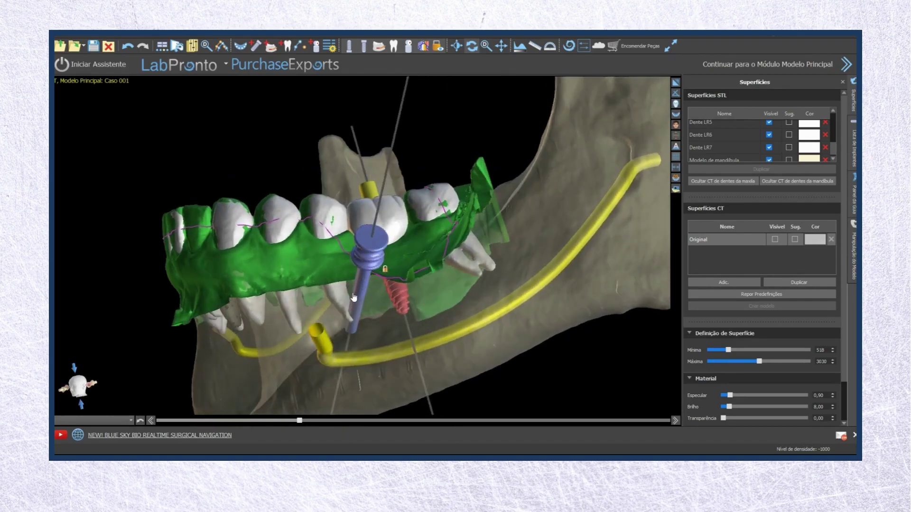
click(355, 296)
drag(357, 298, 370, 259)
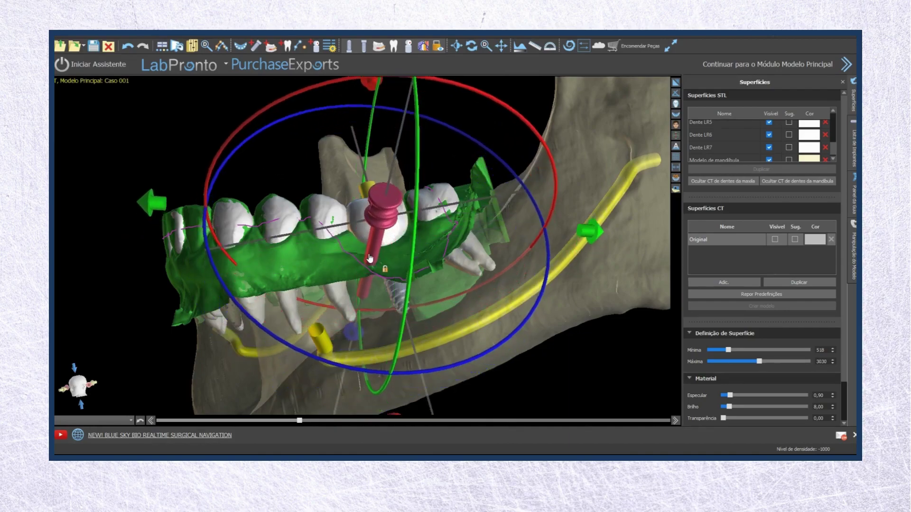
Step: Tilt the fixation pin and move it forward toward the left second premolar, checking its position from several angles
drag(357, 304, 264, 296)
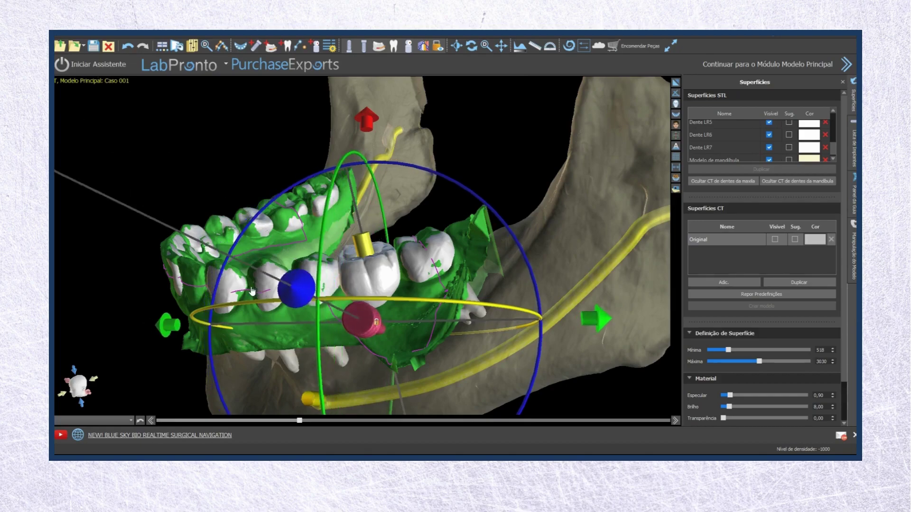
drag(342, 360, 418, 304)
click(400, 238)
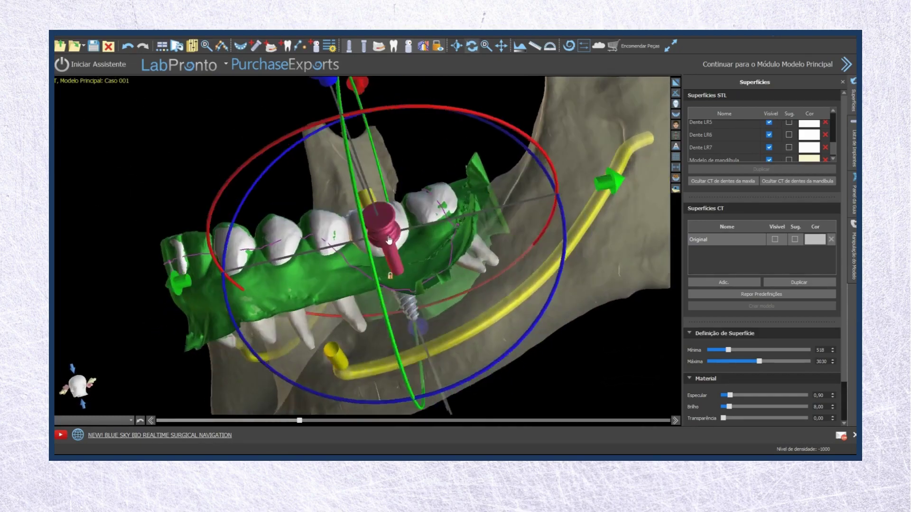
drag(391, 238, 360, 237)
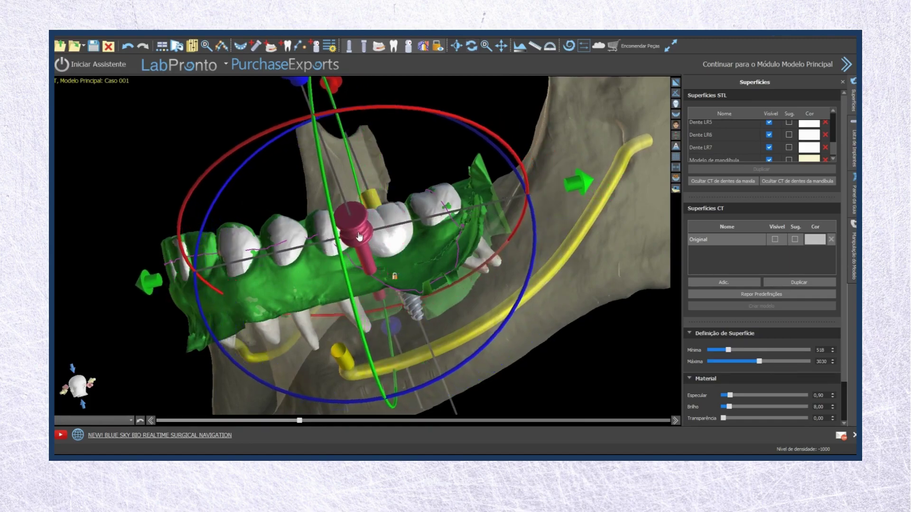
drag(315, 319, 461, 394)
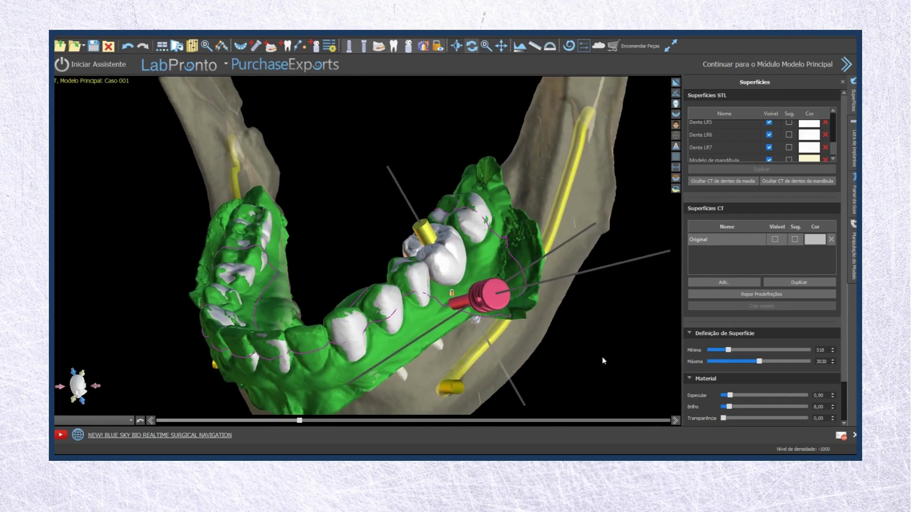
drag(577, 359, 593, 214)
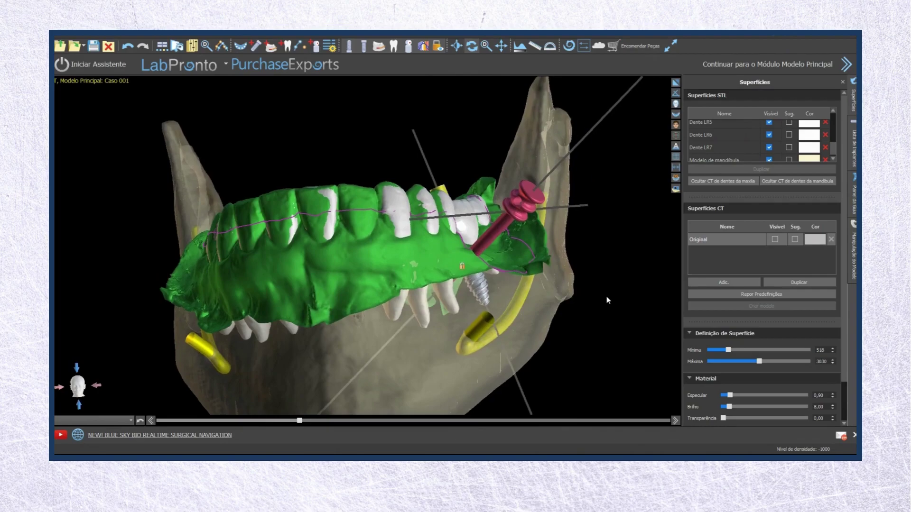
Step: Examine the fixation pin against the bone, implant and nerve canal in the enlarged cross-sections and the rotated implant-axis slice
click(675, 82)
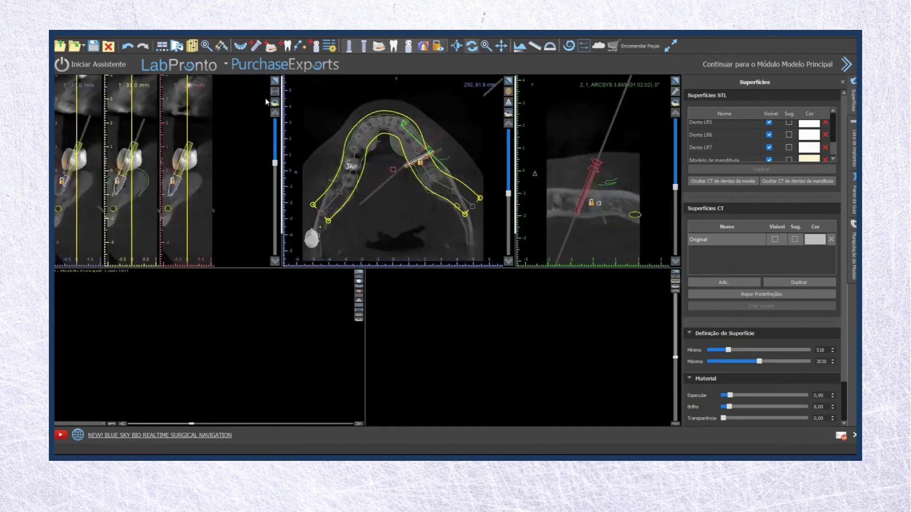
click(275, 81)
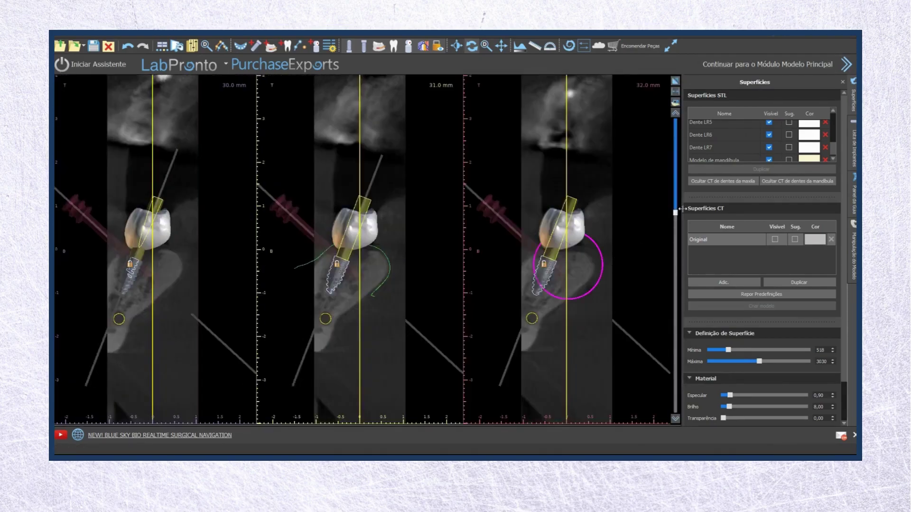
mouse_move(679, 214)
mouse_down()
mouse_move(675, 244)
mouse_move(685, 219)
mouse_up()
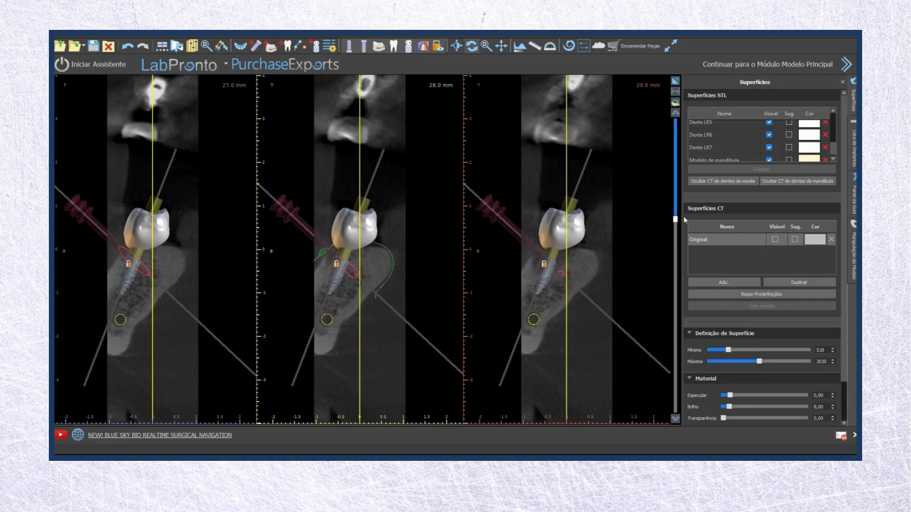
click(676, 81)
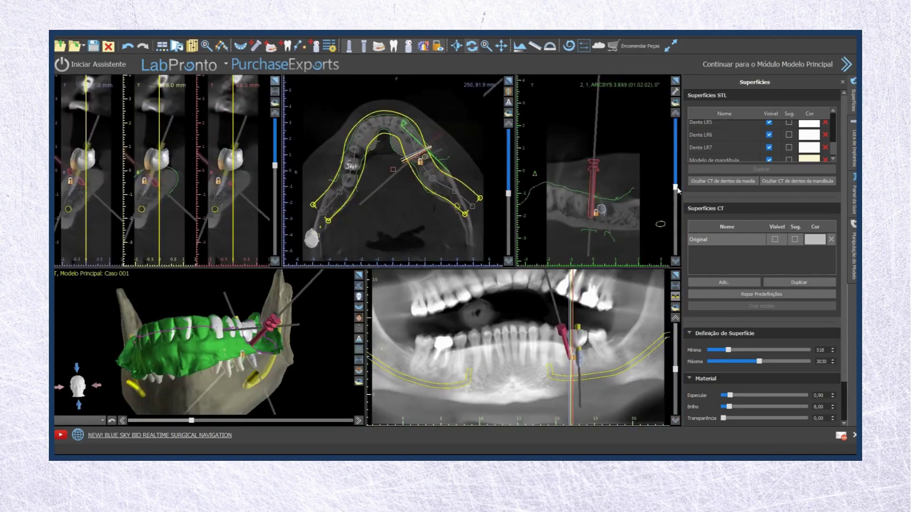
click(676, 81)
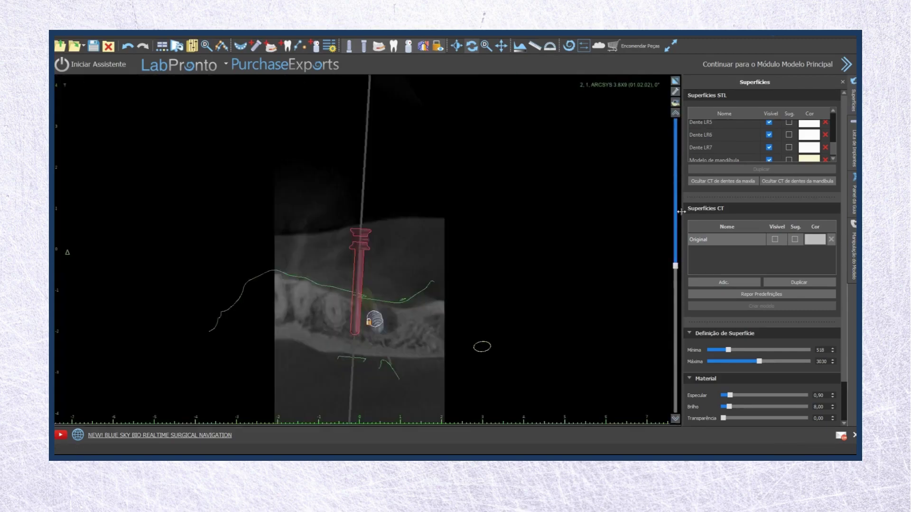
drag(676, 266, 662, 107)
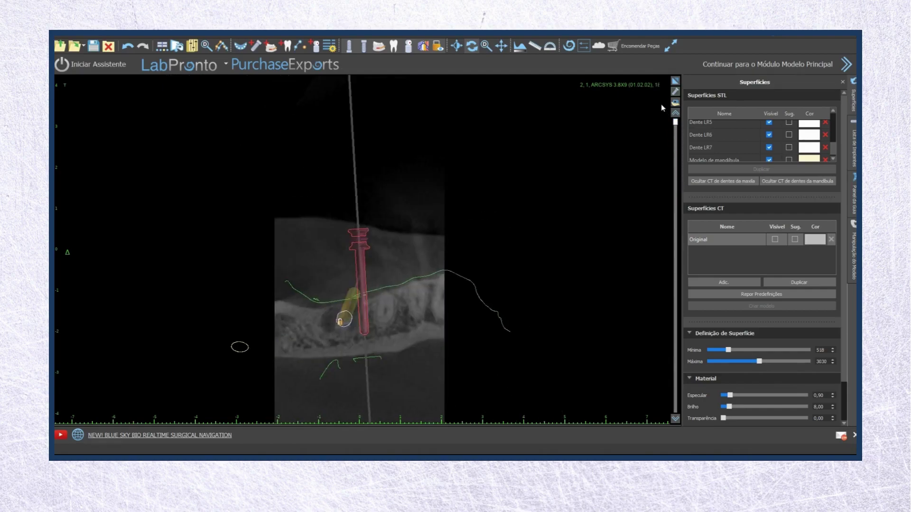
click(678, 81)
click(677, 81)
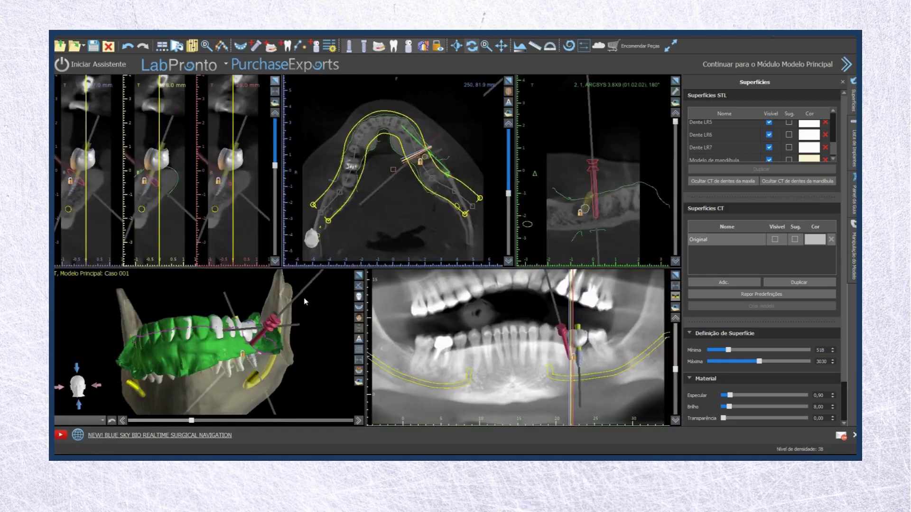
Step: Select the fixation pin on the panoramic view and examine its relation to the neighbouring roots through a full rotation of the enlarged slice
click(569, 371)
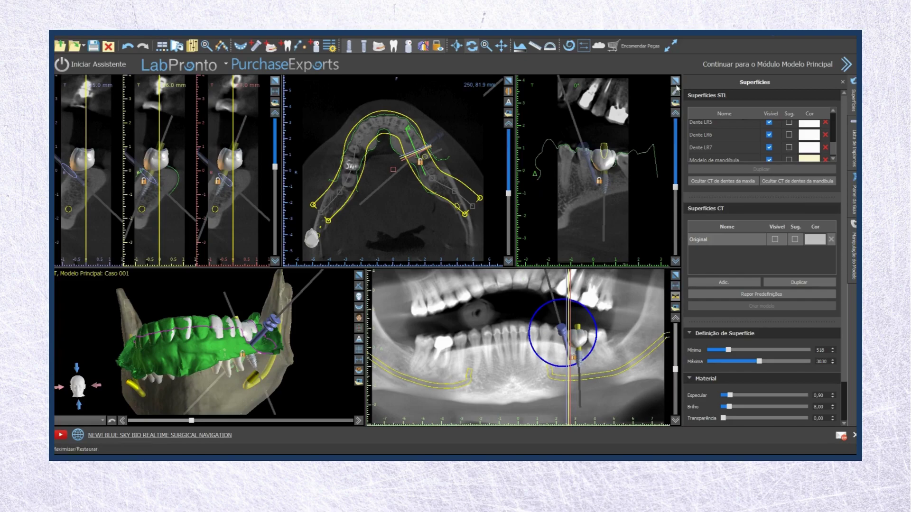
click(676, 80)
drag(676, 266, 674, 445)
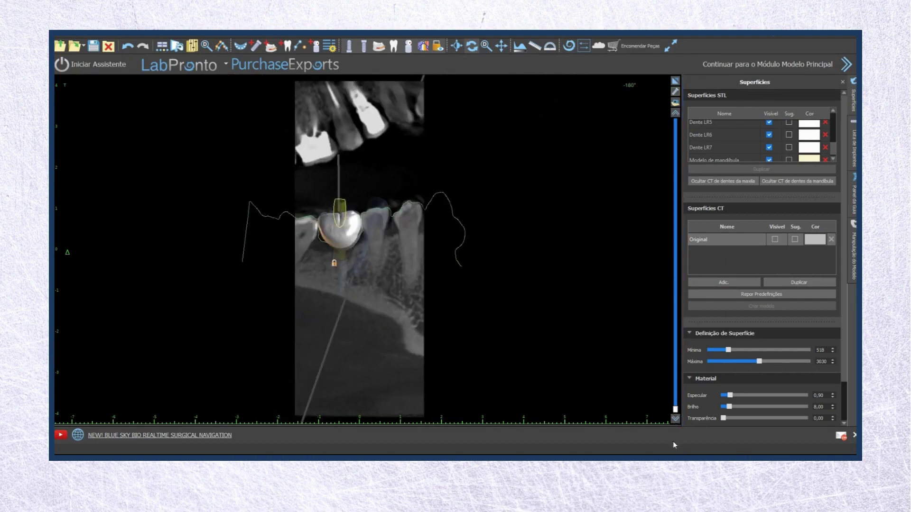
drag(690, 327, 715, 112)
click(852, 68)
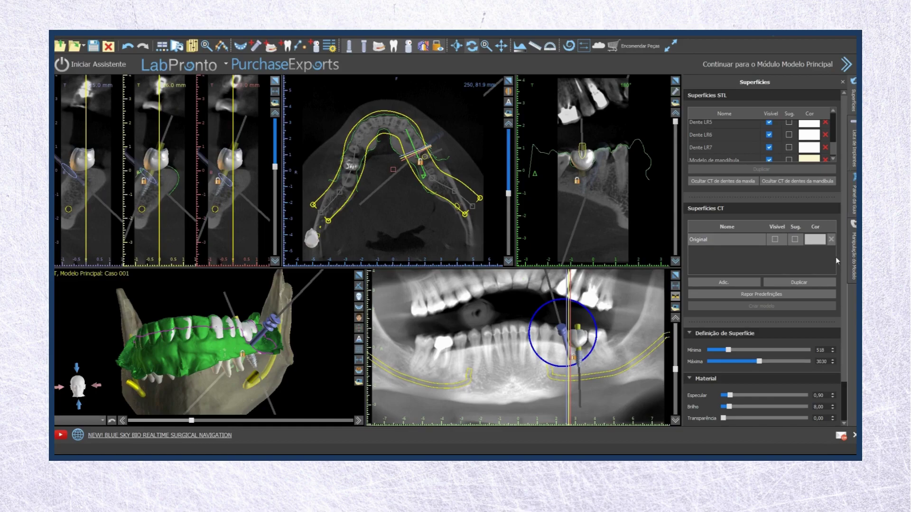
Step: Create the surgical guide on the mandibular scan, with all guide tubes shown so their holes are included
click(852, 255)
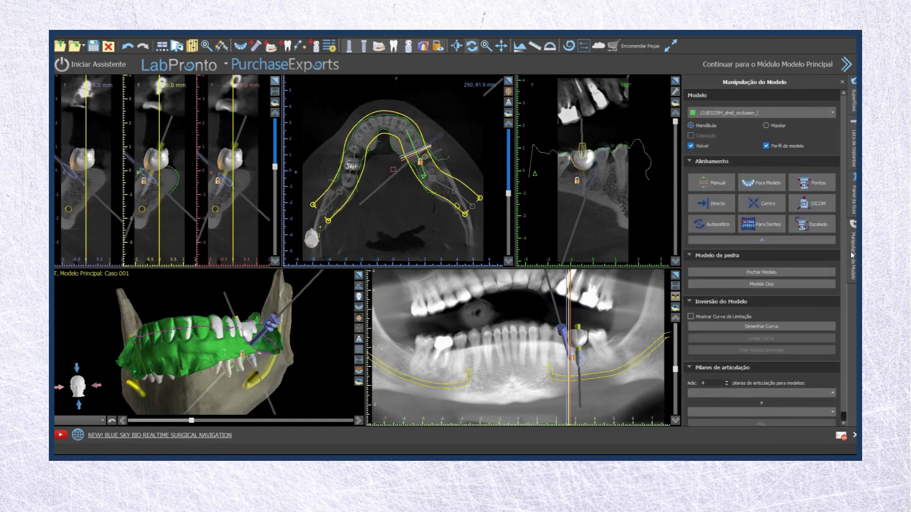
drag(305, 350, 257, 369)
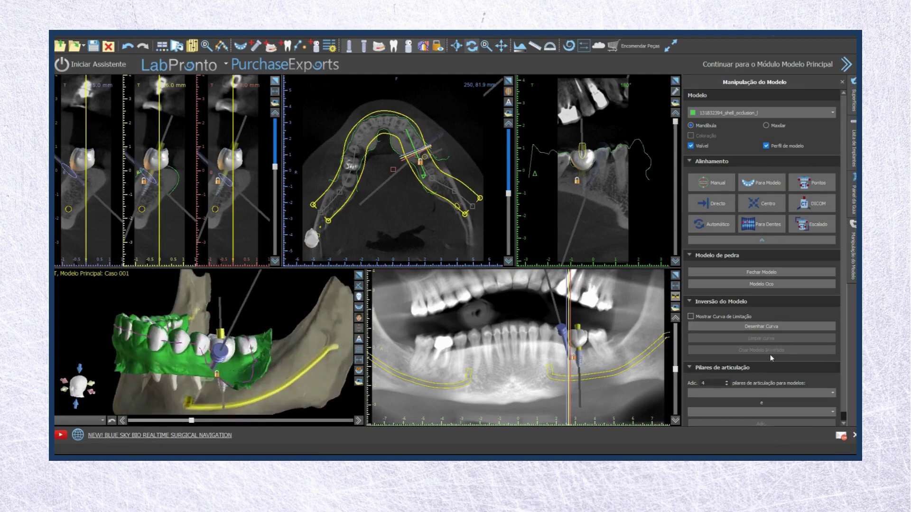
scroll(770, 356, down, 1)
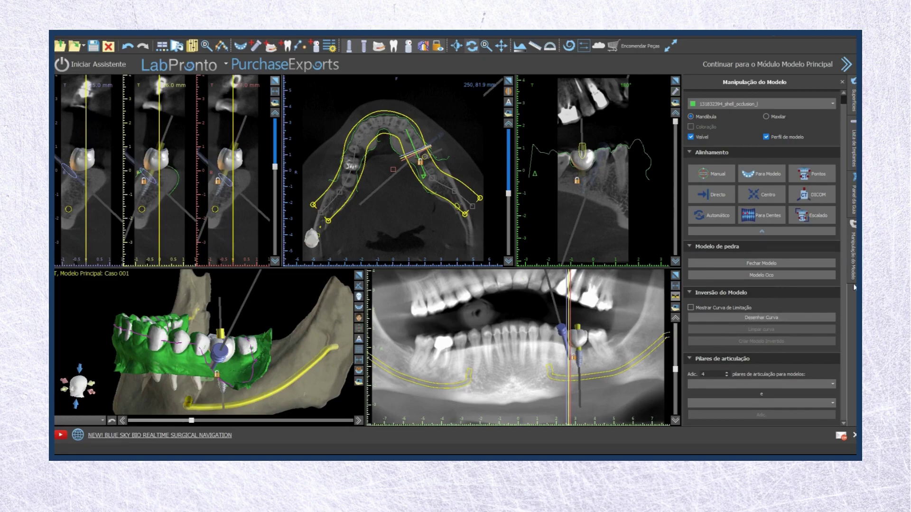
click(854, 198)
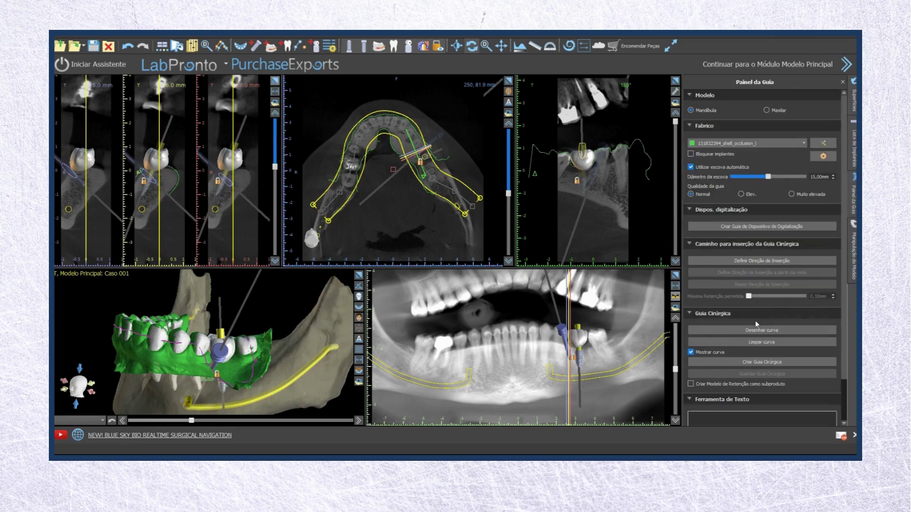
click(755, 363)
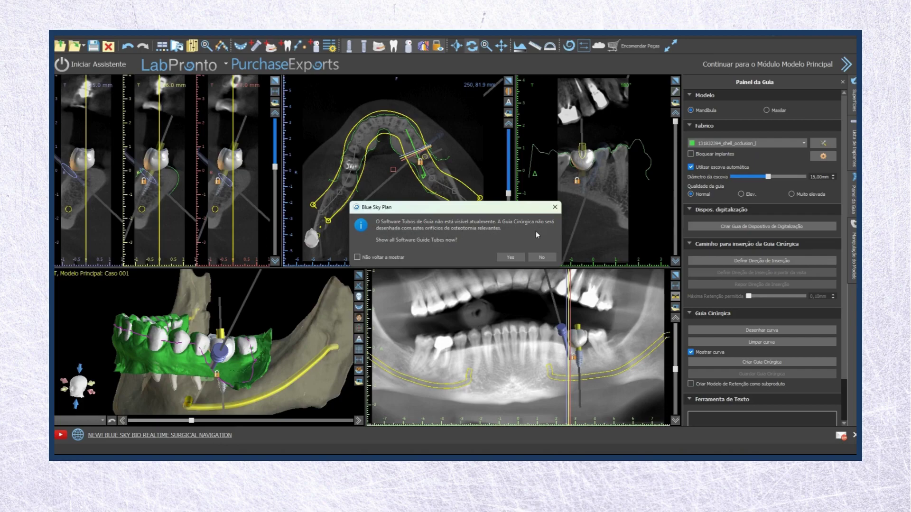
click(510, 259)
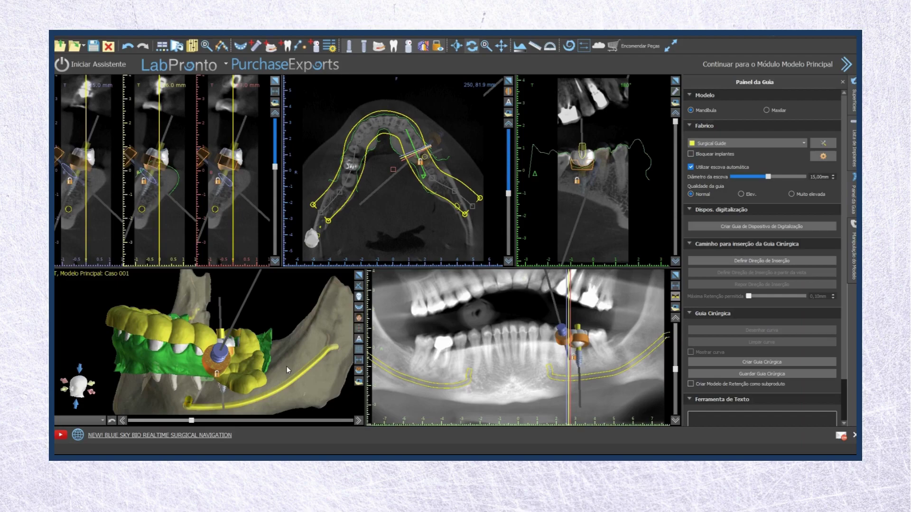
Step: Examine the yellow surgical guide around the implant and fixation pin tubes from several angles and review the guide settings
scroll(178, 366, down, 3)
drag(178, 369, 204, 345)
drag(244, 322, 346, 387)
drag(296, 372, 268, 347)
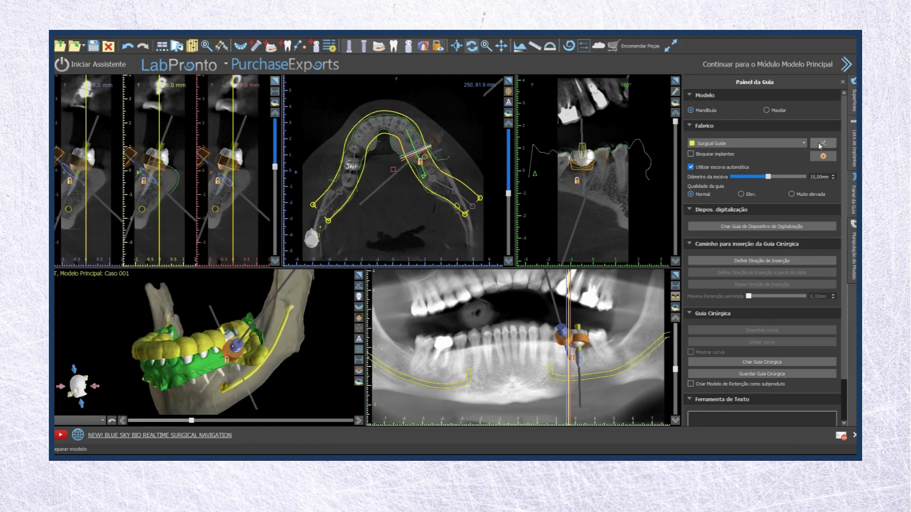
click(804, 143)
click(804, 143)
click(756, 261)
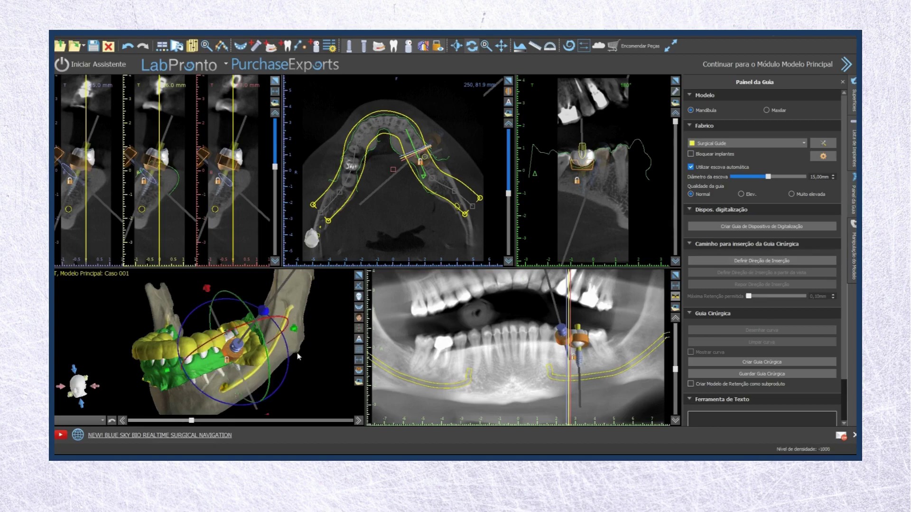
click(320, 349)
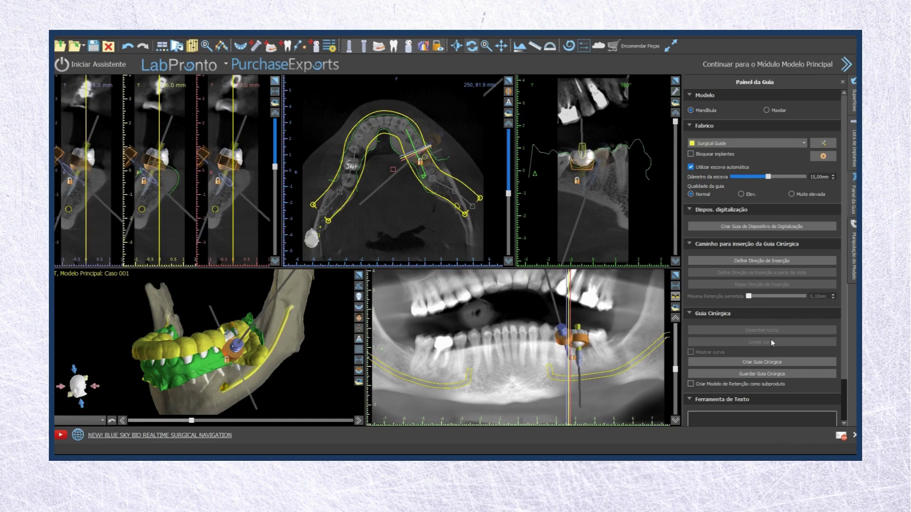
scroll(770, 339, down, 1)
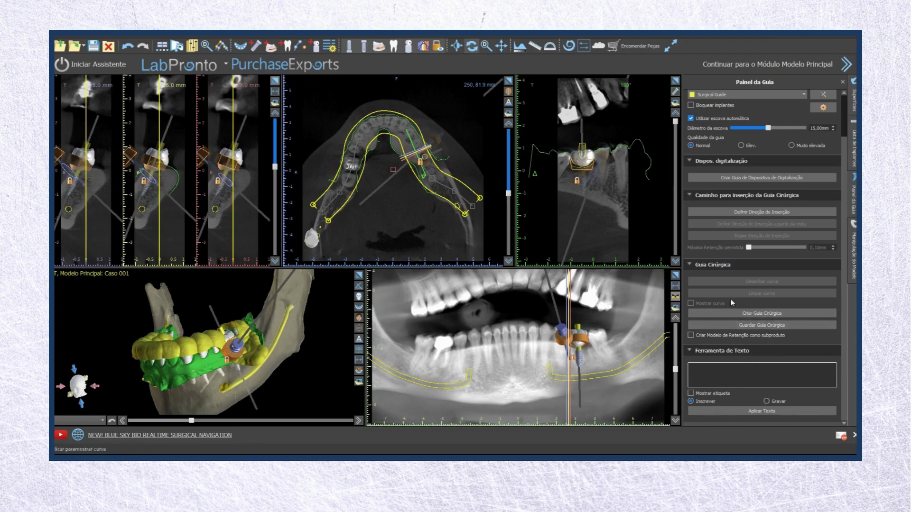
scroll(756, 273, up, 1)
scroll(756, 273, up, 1)
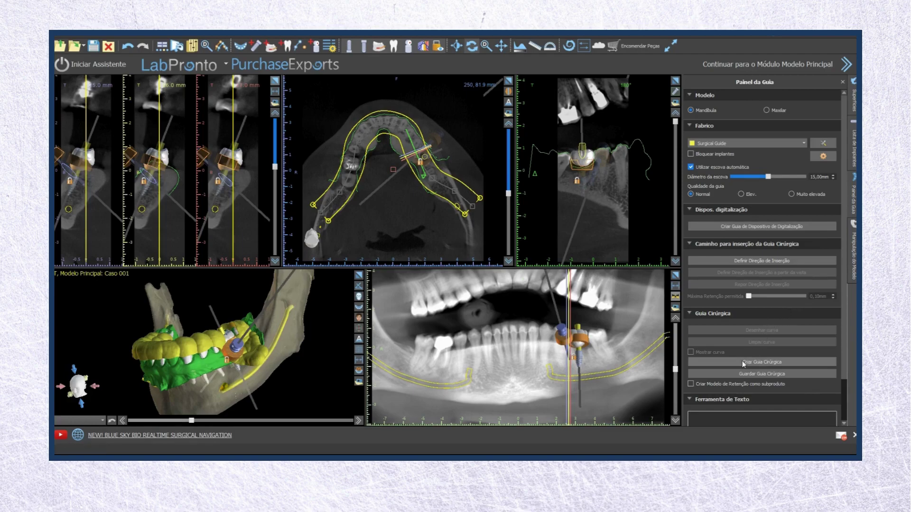
Step: Delete the yellow Surgical Guide from the STL surfaces
click(854, 100)
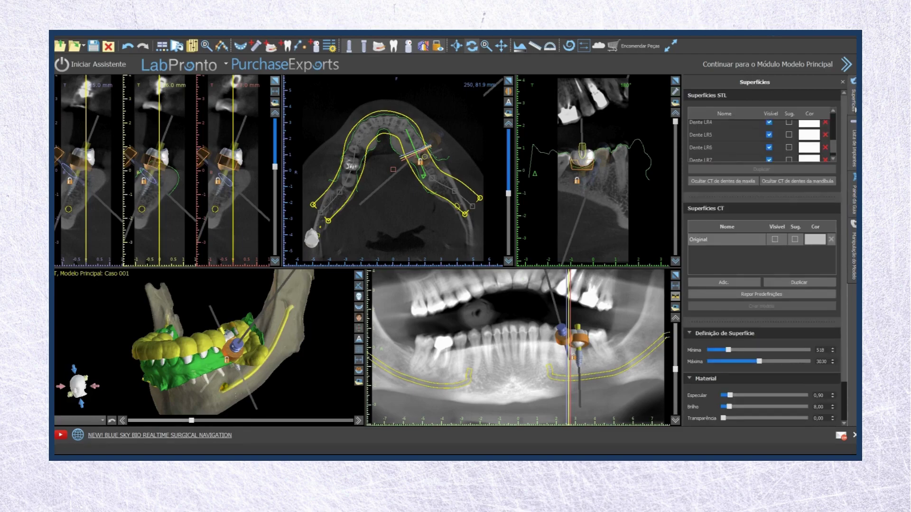
click(802, 151)
scroll(776, 149, up, 5)
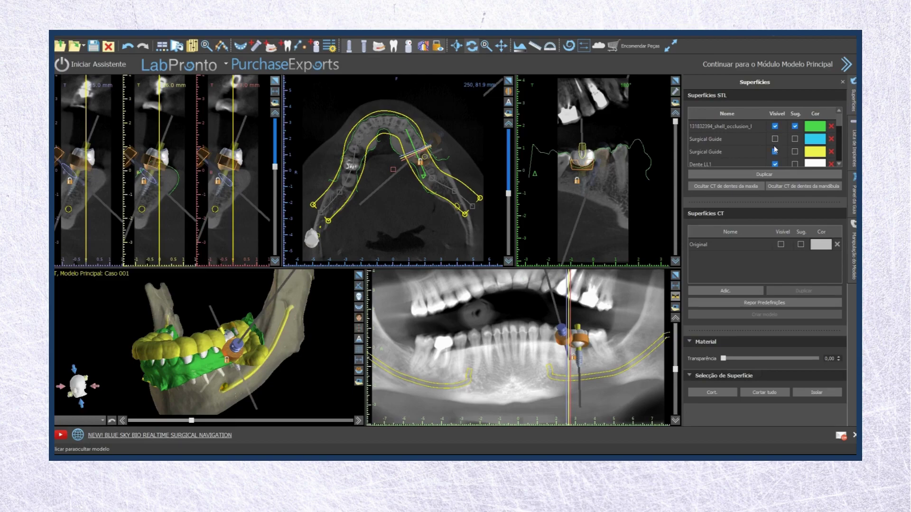
click(831, 151)
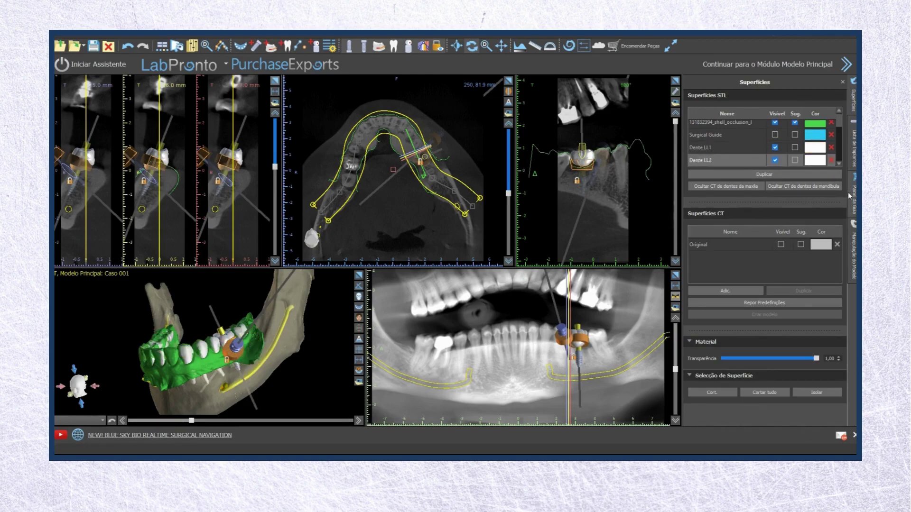
Step: Trim excess border from the green shell_occlusion mandibular scan with freehand cuts made from a left-side view and an occlusal view
click(732, 124)
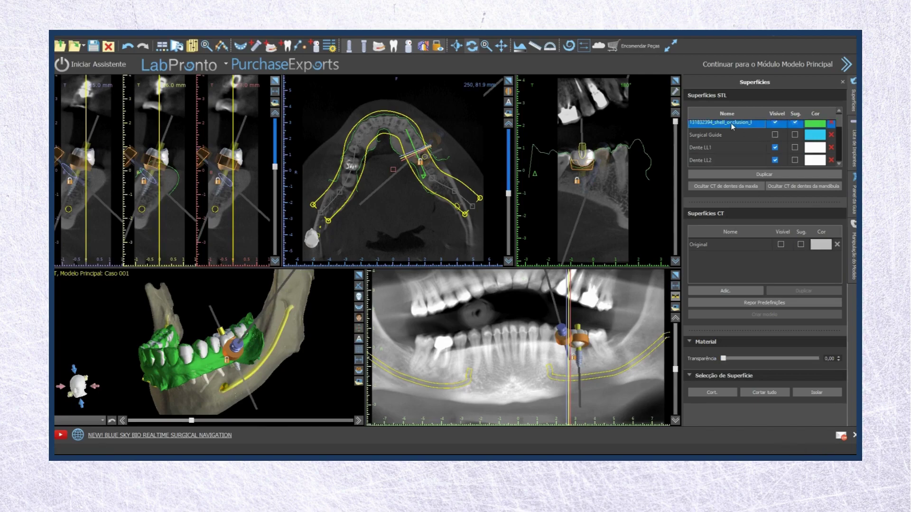
click(710, 393)
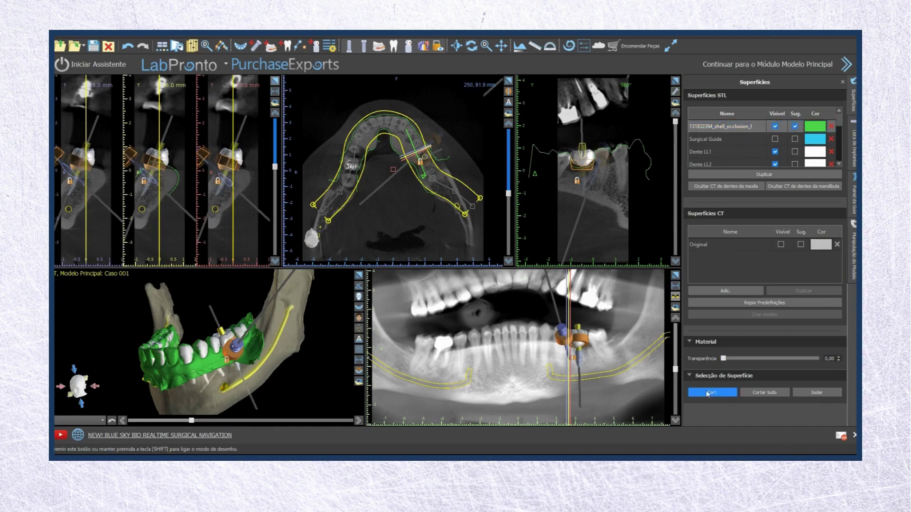
drag(195, 401, 260, 413)
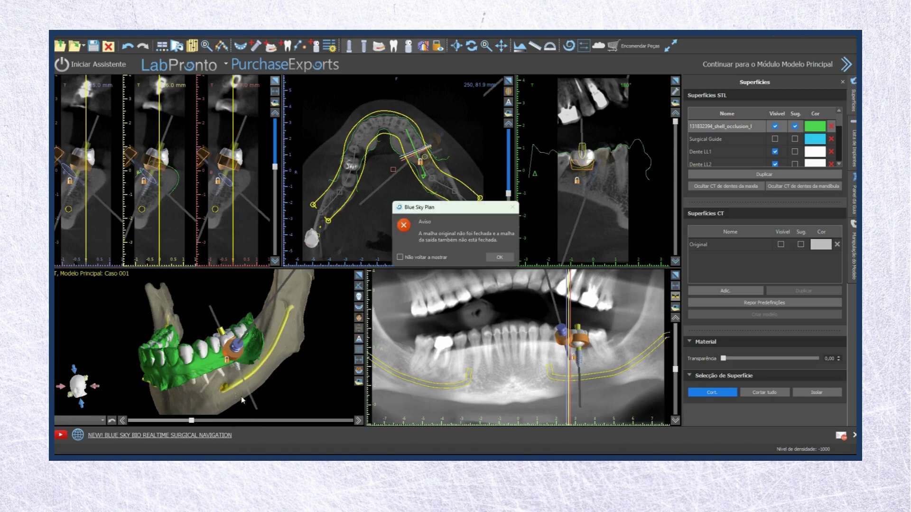
click(499, 258)
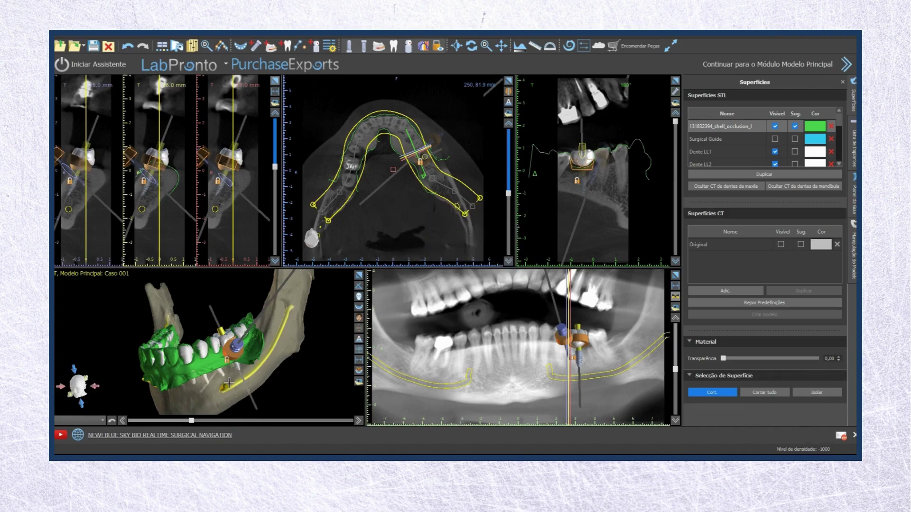
click(726, 392)
drag(334, 411, 313, 411)
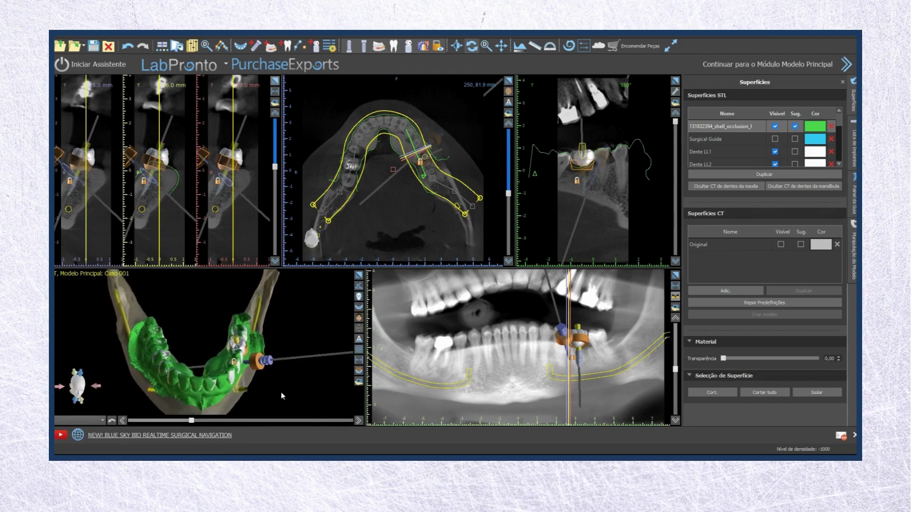
click(712, 392)
mouse_move(249, 371)
mouse_down()
mouse_move(260, 317)
mouse_move(269, 384)
mouse_move(257, 393)
mouse_up()
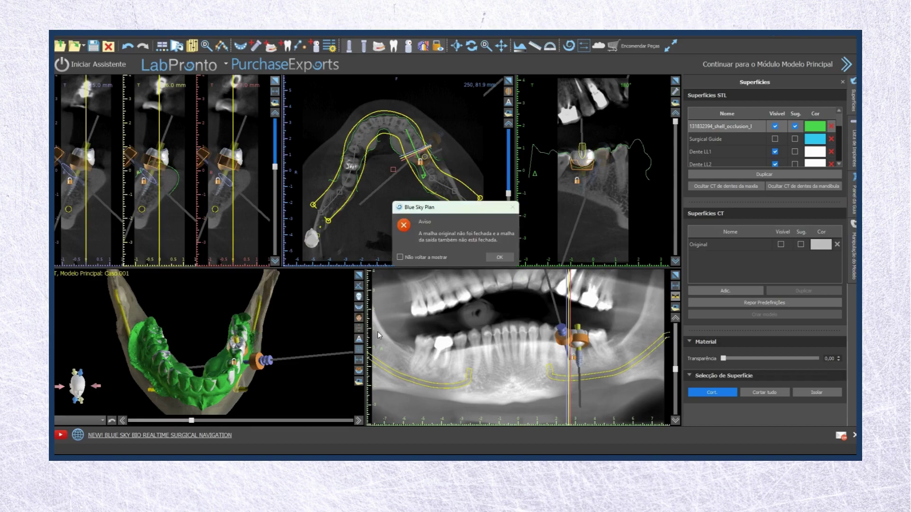
click(500, 257)
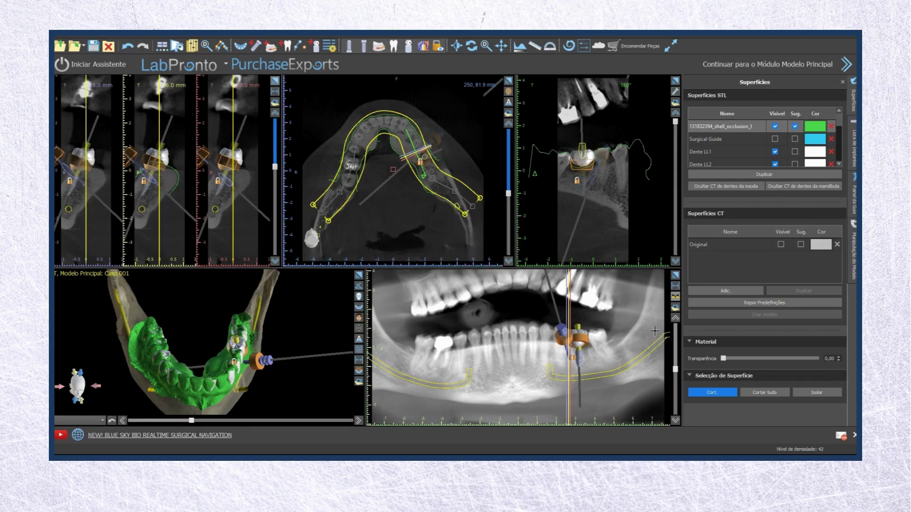
click(718, 394)
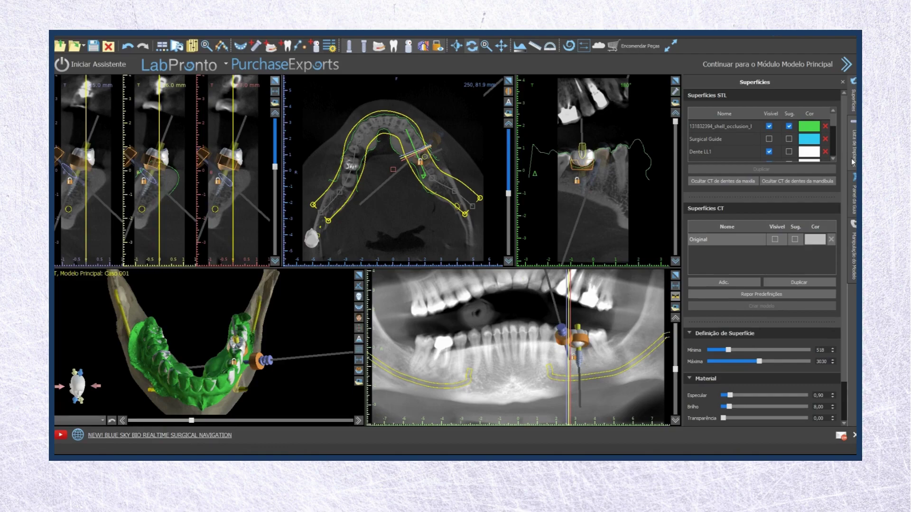
Step: Start a new surgical guide curve in the enlarged 3D view and place its points along the labial surfaces of the front teeth
click(854, 198)
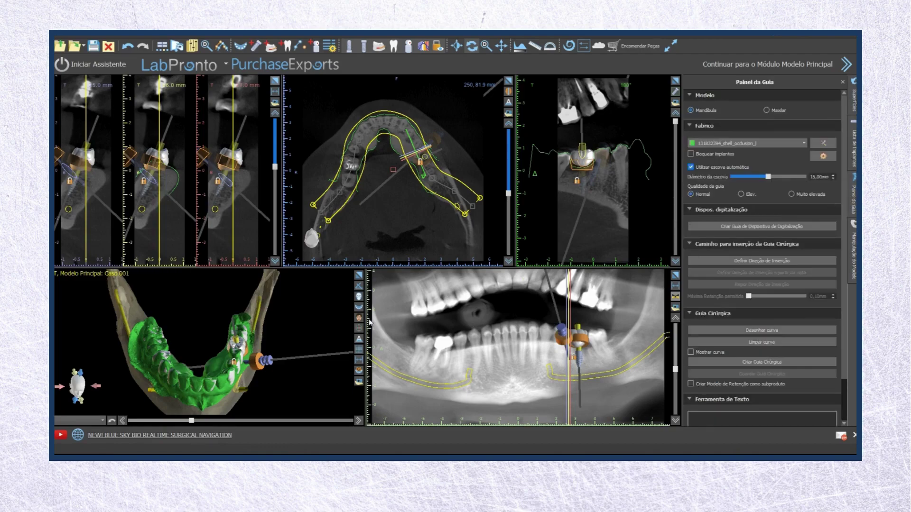
click(746, 329)
drag(190, 361, 260, 392)
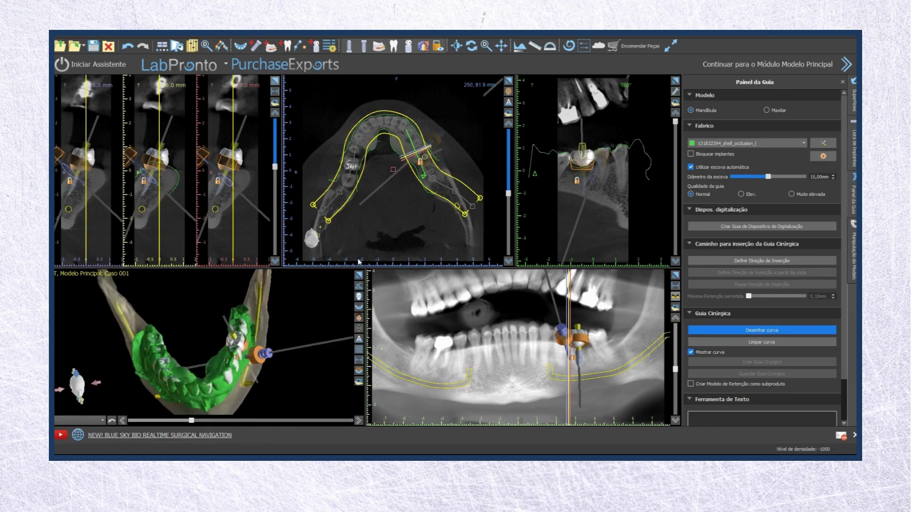
click(359, 274)
drag(285, 362, 313, 280)
click(326, 280)
click(362, 281)
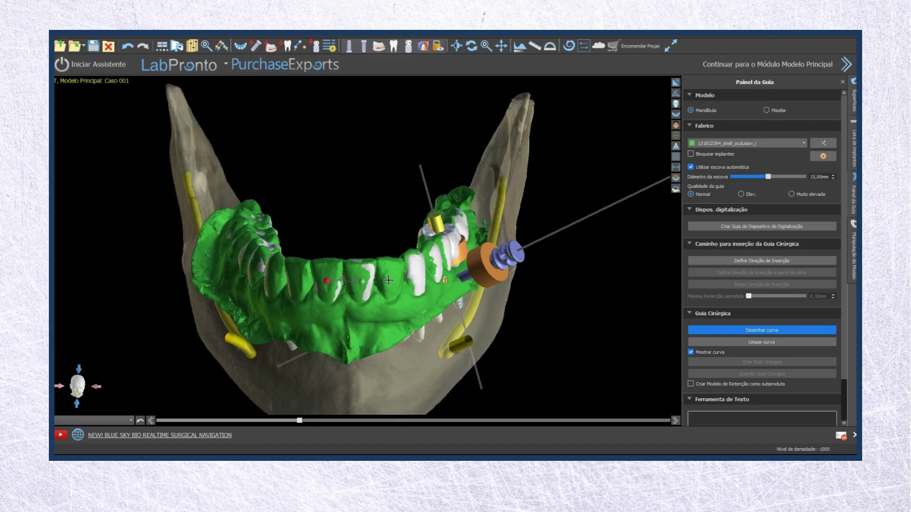
click(391, 279)
click(421, 274)
click(437, 261)
Step: Continue the guide curve along the left buccal side, below the fixation pin tube and around the last left molar
right_drag(449, 275, 286, 300)
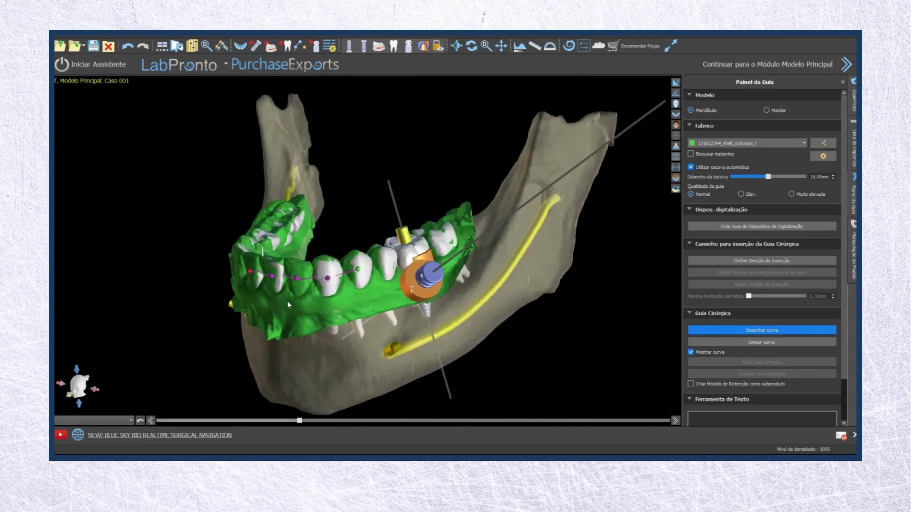
click(382, 264)
right_drag(405, 303, 348, 297)
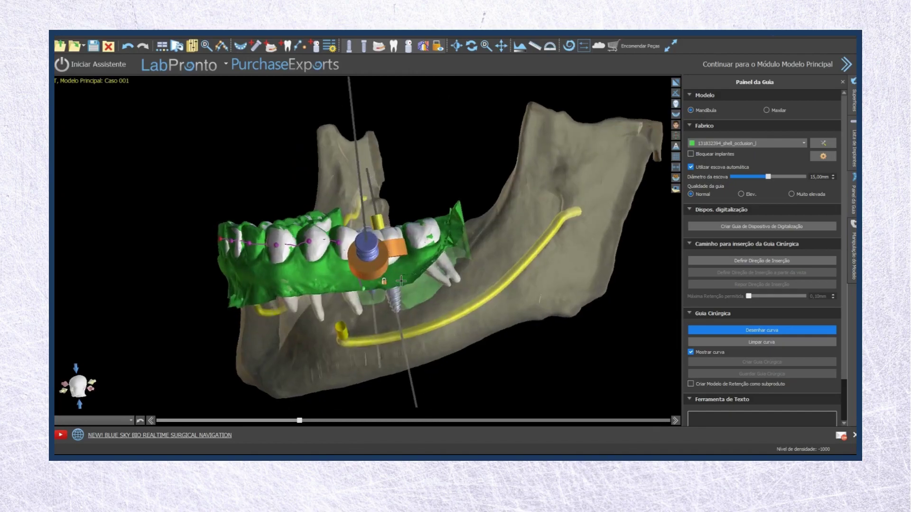
right_drag(407, 290, 400, 336)
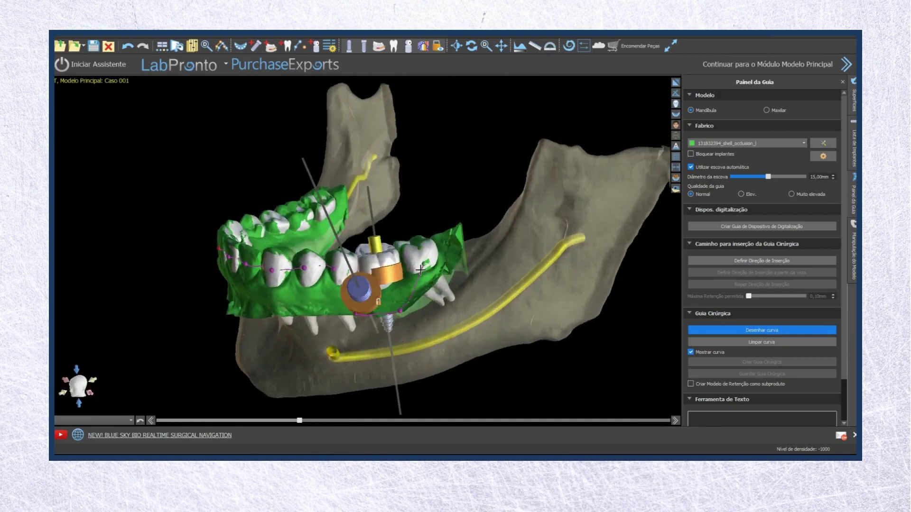
right_drag(422, 260, 424, 369)
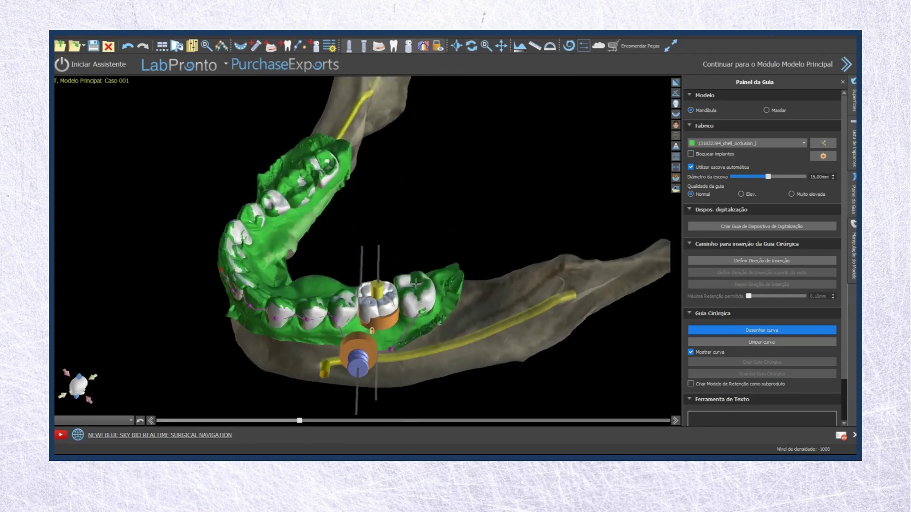
right_drag(425, 271, 430, 384)
right_drag(415, 307, 149, 371)
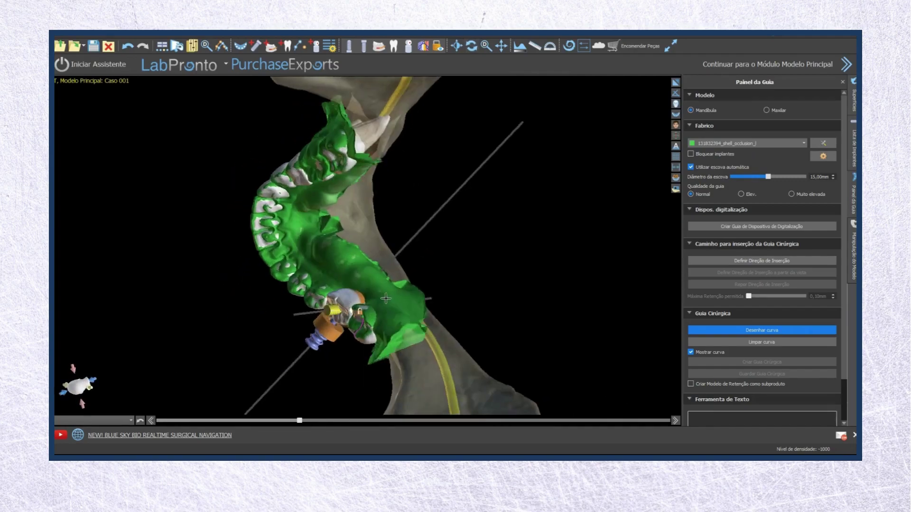
Step: Continue the guide curve along the lingual side from the left molar to behind the front teeth
click(352, 278)
click(318, 260)
click(300, 241)
click(294, 223)
click(298, 204)
Step: Extend the guide curve along the right lingual side, cross over the right molar and close it along the right buccal teeth
right_drag(324, 206, 465, 212)
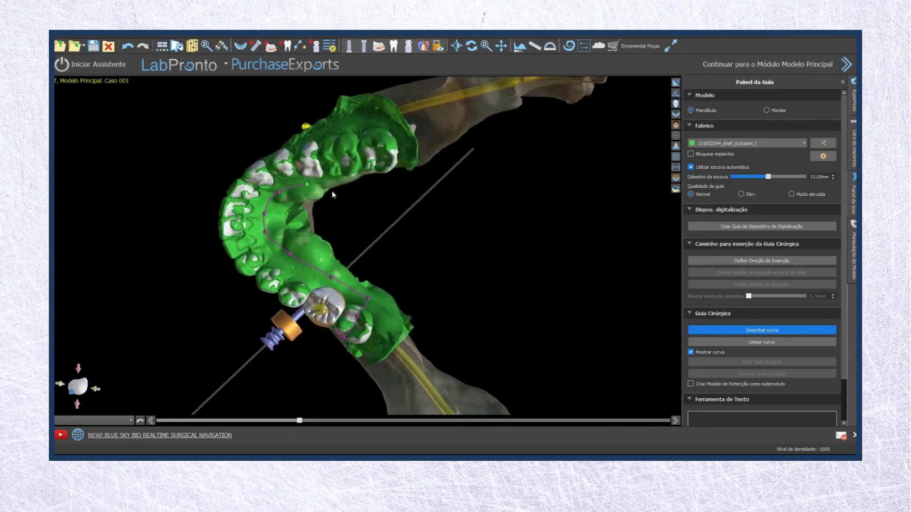
right_drag(332, 192, 321, 110)
click(356, 182)
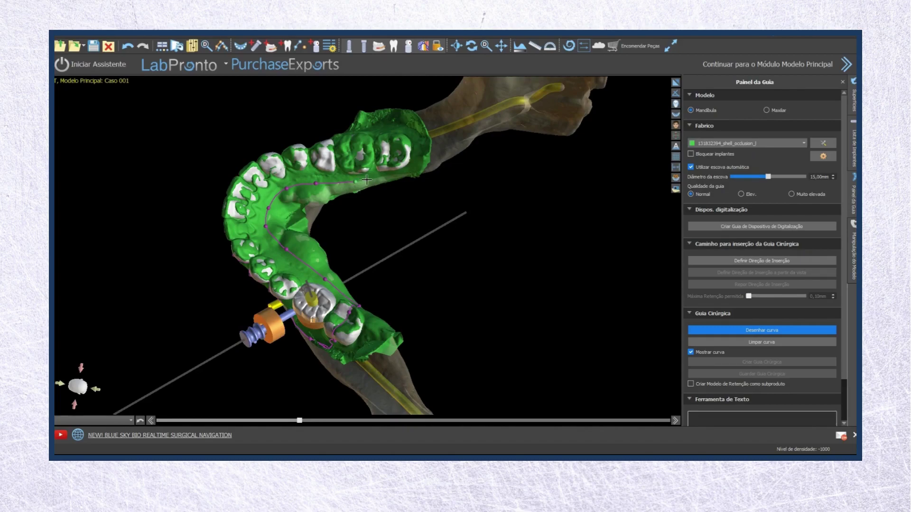
click(368, 180)
right_drag(353, 187, 423, 329)
click(369, 153)
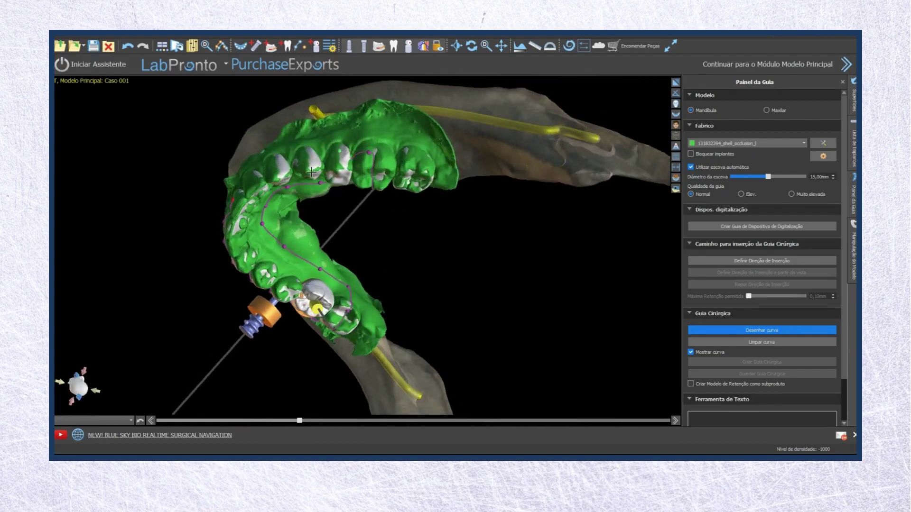
right_drag(243, 205, 364, 274)
click(337, 212)
click(291, 242)
Step: Check the closed curve around the arch, finish drawing it and create the surgical guide from it
right_drag(312, 357, 324, 103)
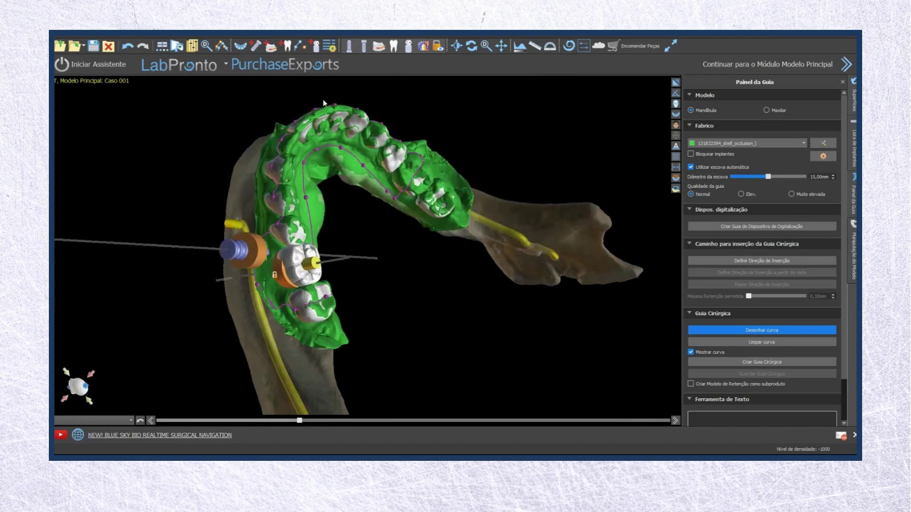
right_drag(380, 365, 576, 138)
right_drag(211, 268, 439, 437)
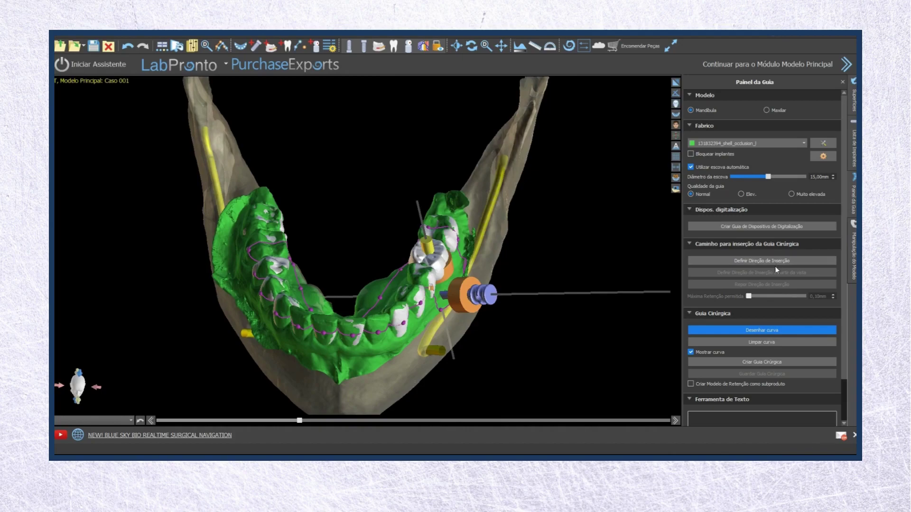
click(762, 328)
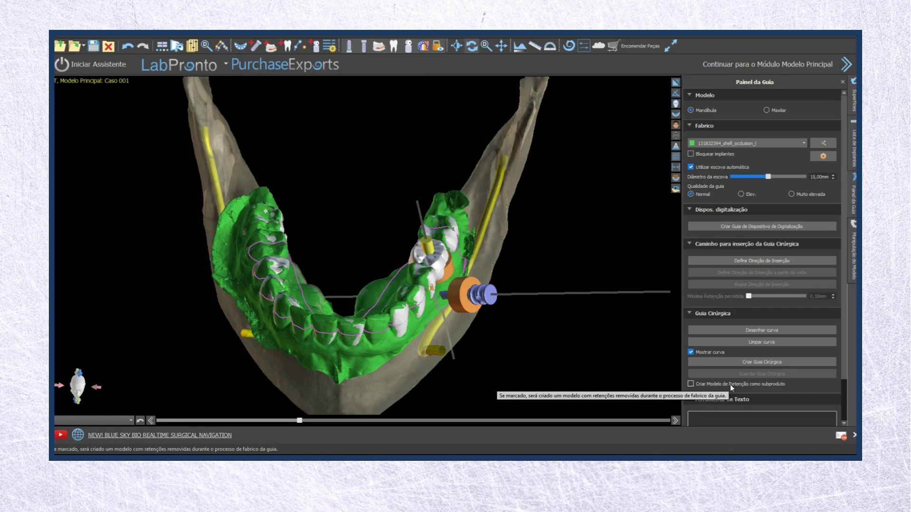
click(762, 362)
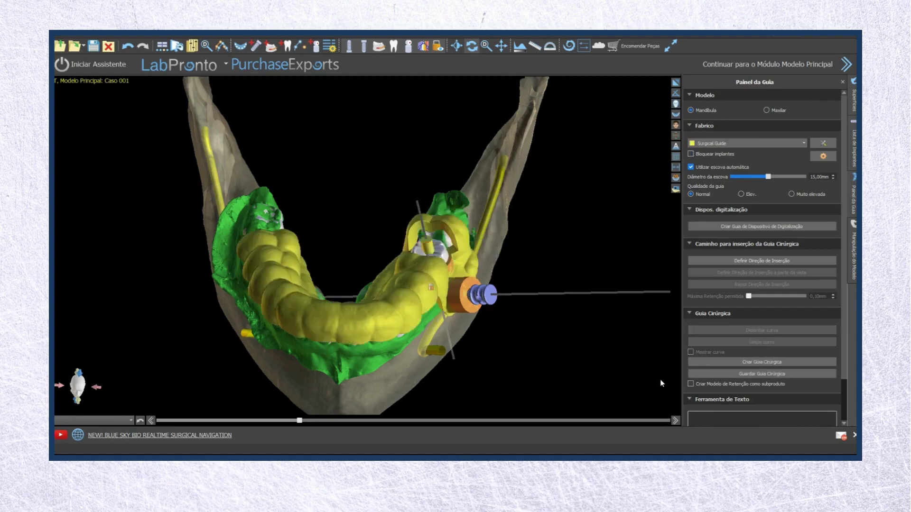
drag(593, 313, 203, 326)
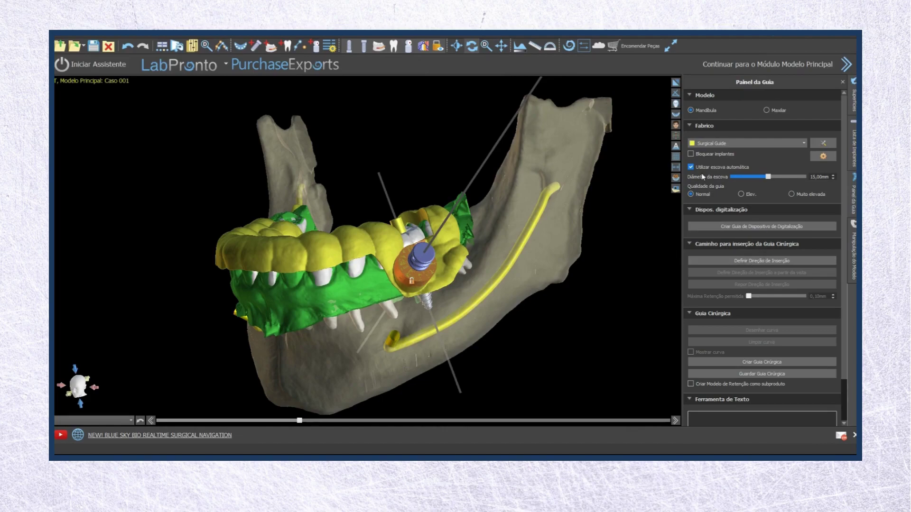
Step: Delete the hidden blue Surgical Guide from the STL surfaces
click(853, 99)
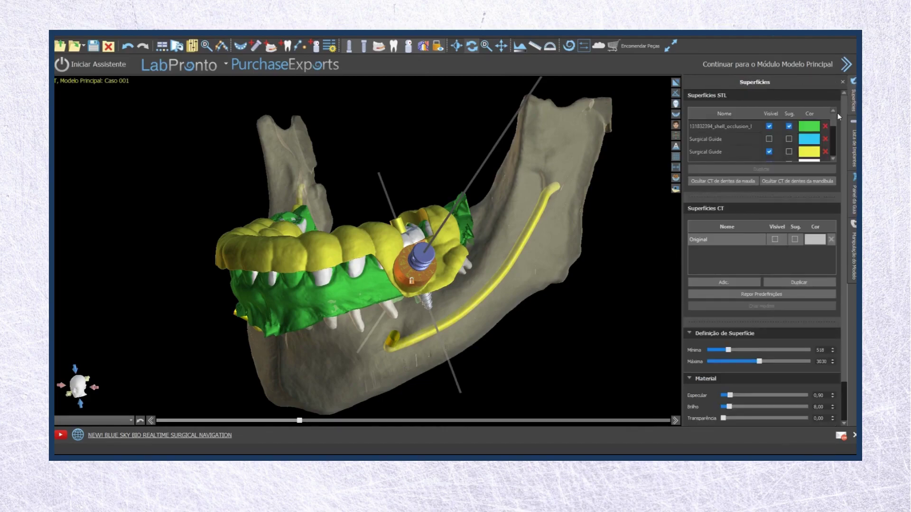
click(810, 137)
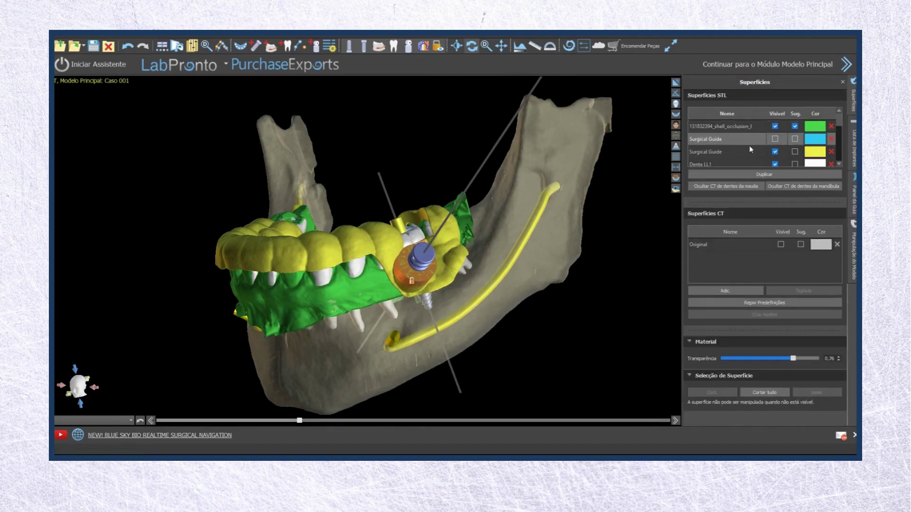
click(832, 139)
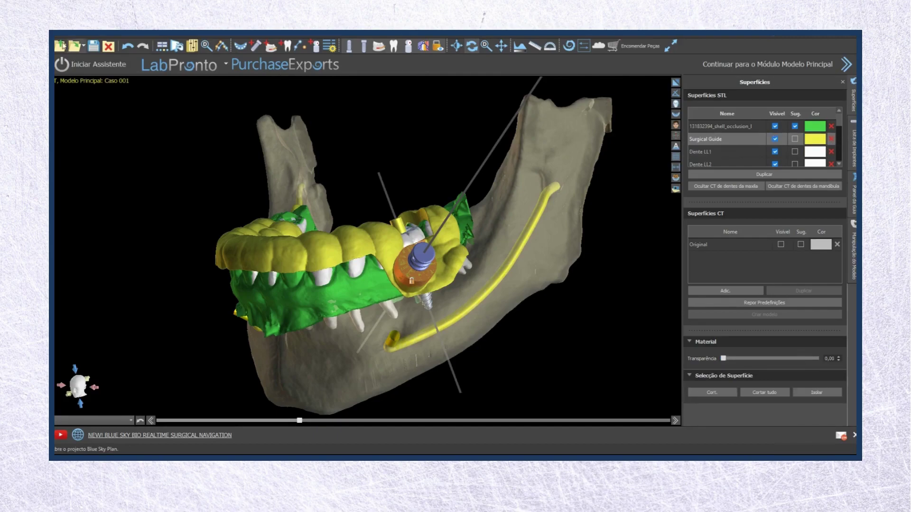
Step: Open the project data export and check that the yellow Surgical Guide is among the selected STL surfaces
click(58, 40)
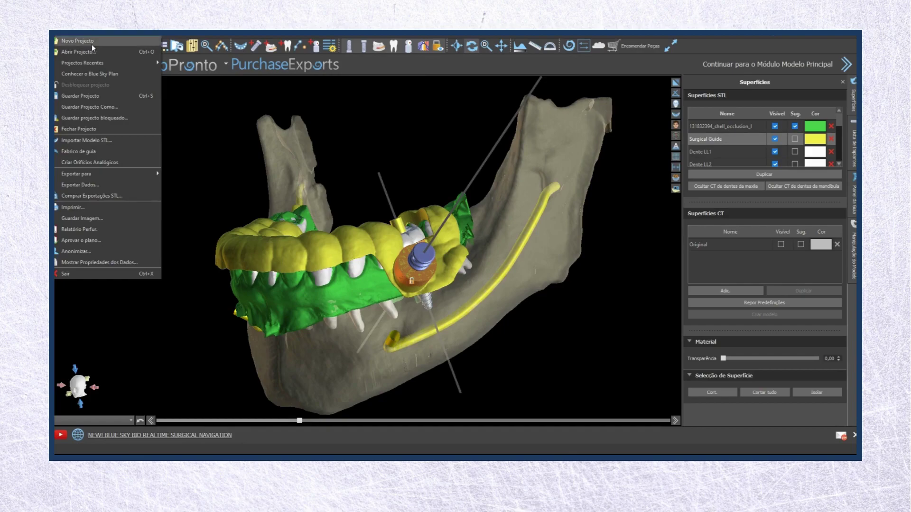
click(91, 183)
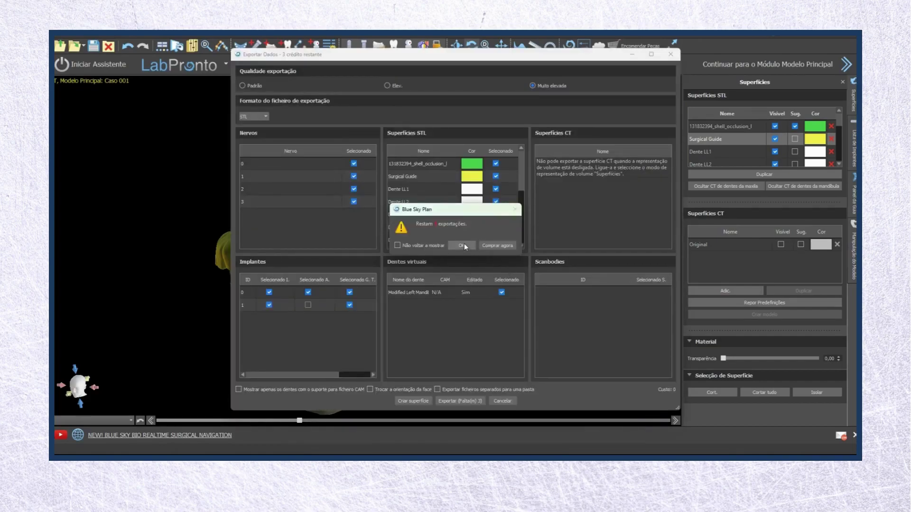
click(462, 245)
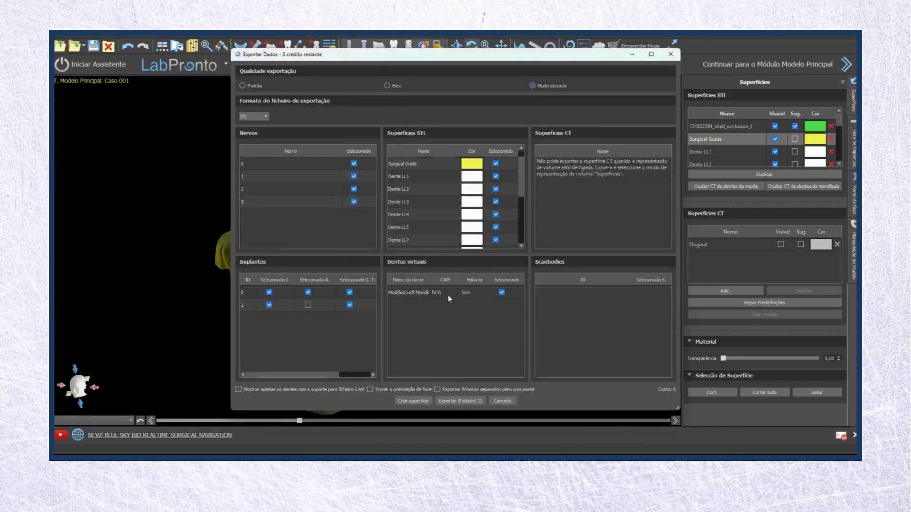
click(521, 148)
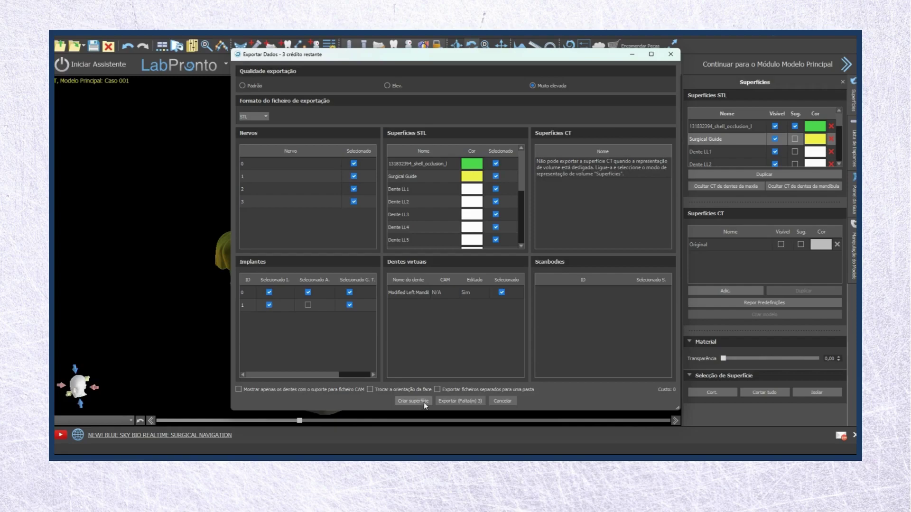
click(496, 176)
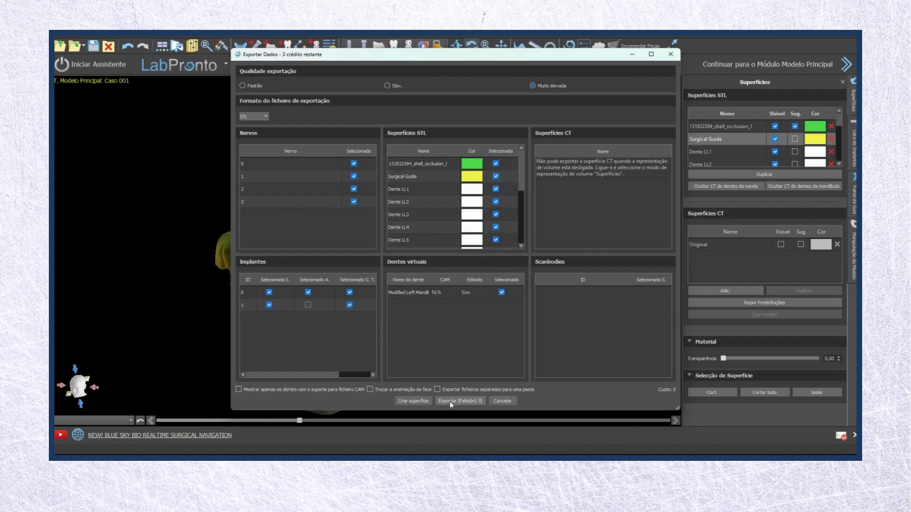